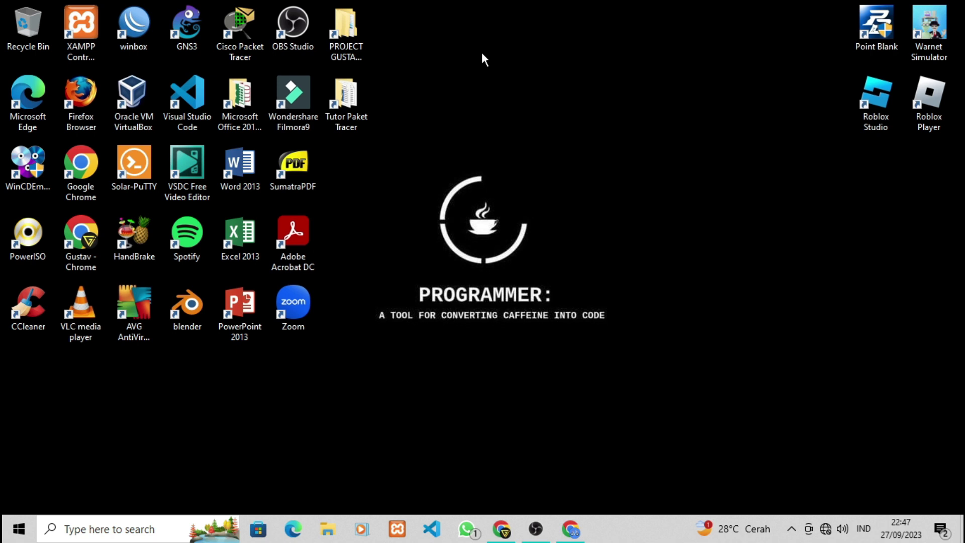
# Drag the winbox shortcut to the empty space at the top centre of the desktop.
pyautogui.moveTo(131, 21); pyautogui.dragTo(595, 65)
pyautogui.moveTo(503, 17); pyautogui.dragTo(683, 202)
pyautogui.moveTo(525, 43); pyautogui.dragTo(740, 113)
# Select the relocated winbox shortcut and launch WinBox from it.
pyautogui.click(495, 47)
pyautogui.moveTo(503, 33); pyautogui.dragTo(684, 157)
pyautogui.click(492, 38)
pyautogui.moveTo(493, 38); pyautogui.dragTo(653, 162)
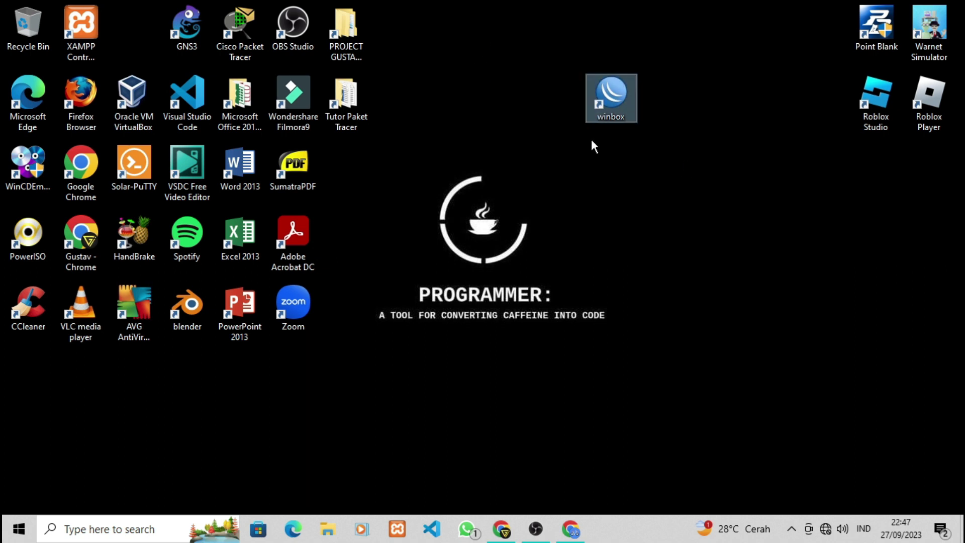
pyautogui.click(516, 50)
pyautogui.moveTo(519, 30); pyautogui.dragTo(686, 153)
pyautogui.click(534, 53)
pyautogui.moveTo(520, 33); pyautogui.dragTo(711, 177)
pyautogui.click(458, 29)
pyautogui.moveTo(456, 1); pyautogui.dragTo(695, 176)
pyautogui.click(512, 56)
pyautogui.moveTo(518, 54); pyautogui.dragTo(621, 154)
pyautogui.click(624, 153)
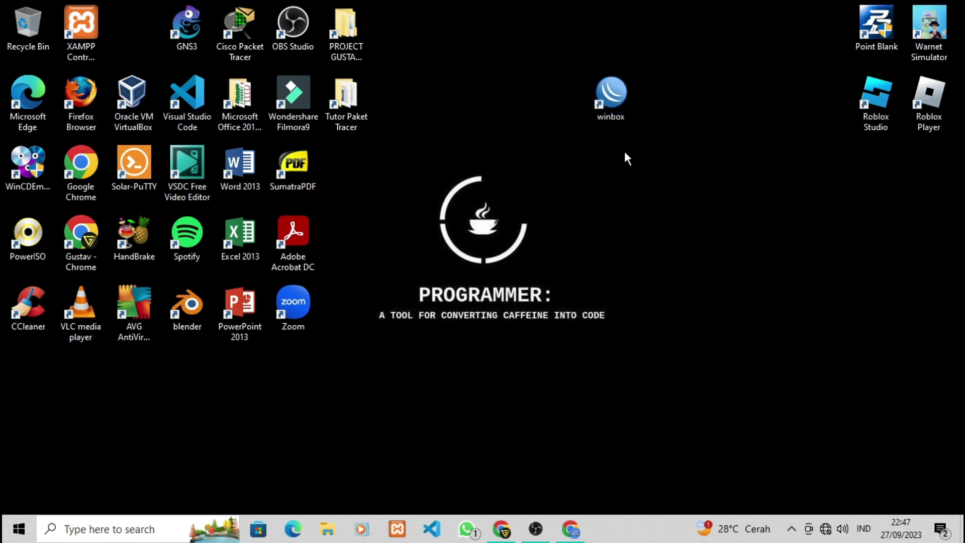
pyautogui.doubleClick(614, 100)
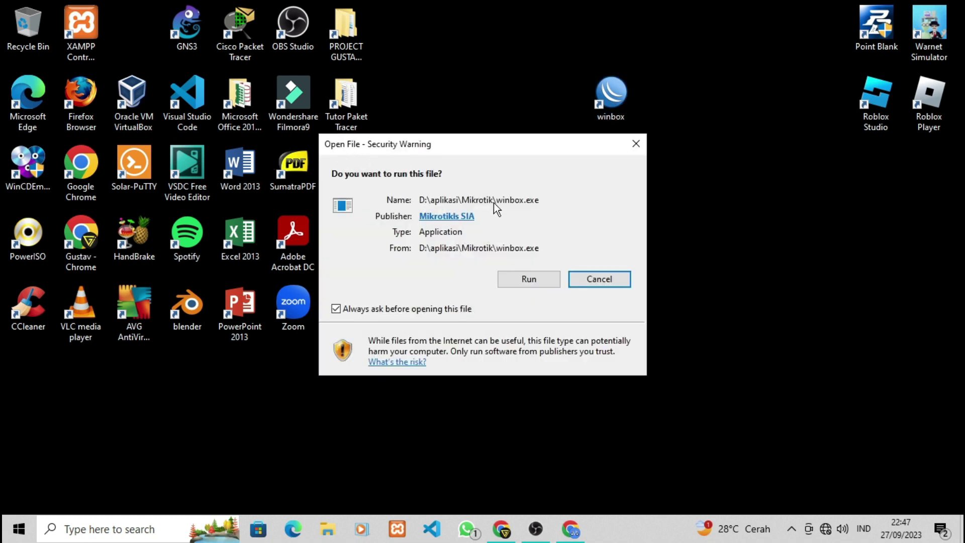
# Allow winbox.exe to run, refresh Neighbors, and connect to the listed MikroTik router.
pyautogui.click(524, 278)
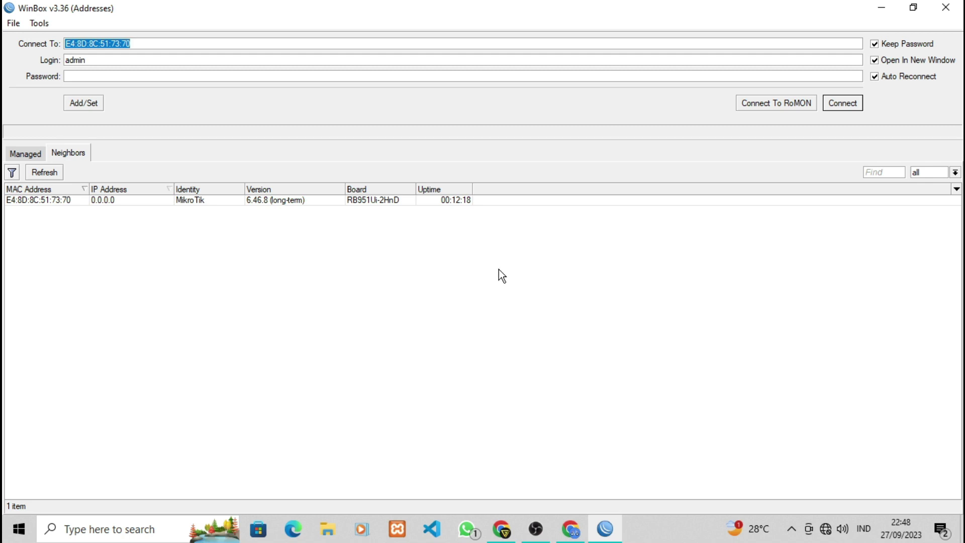
pyautogui.click(58, 172)
pyautogui.click(58, 172)
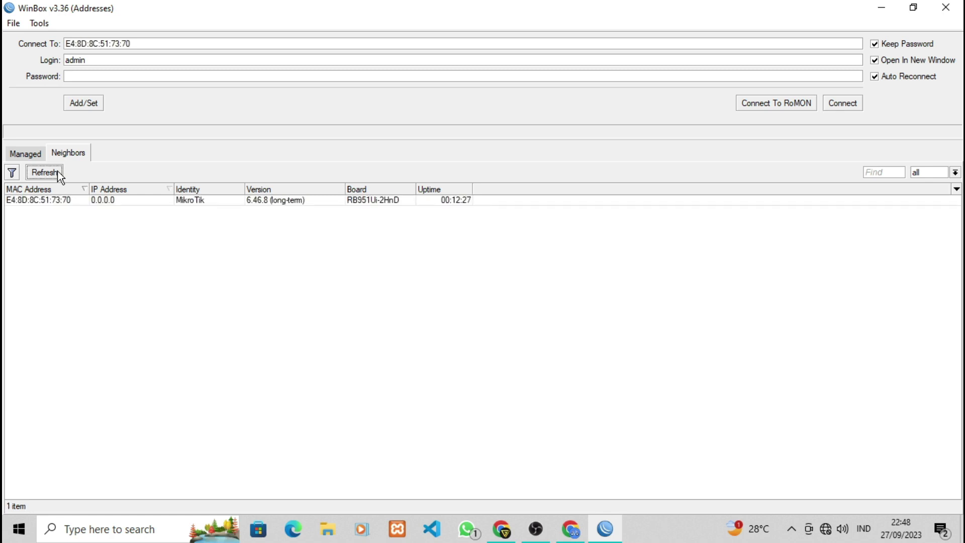
pyautogui.click(48, 201)
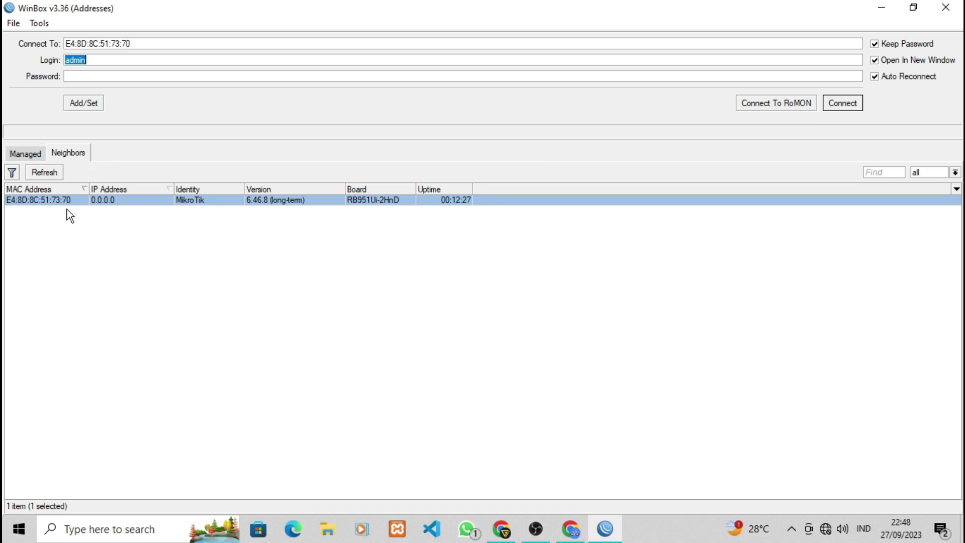
pyautogui.click(44, 172)
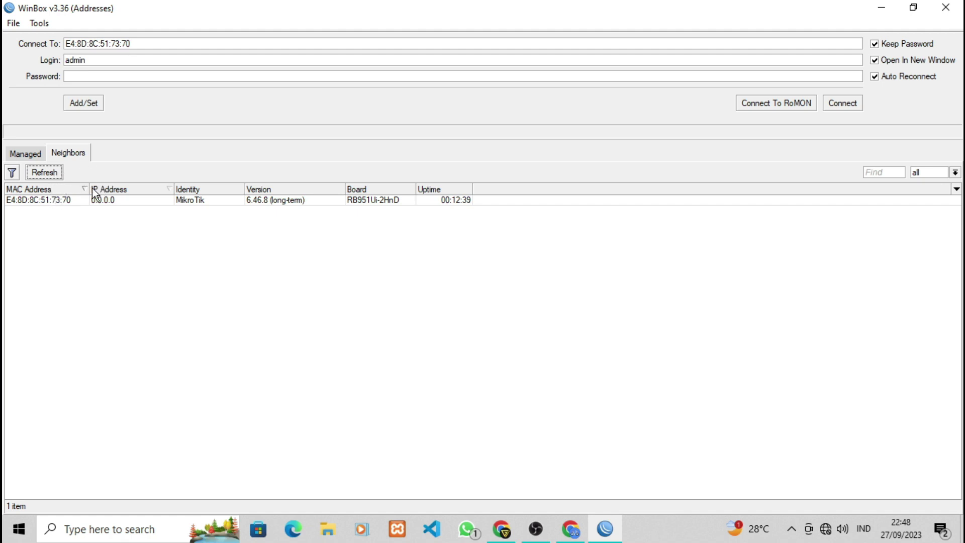
pyautogui.click(66, 200)
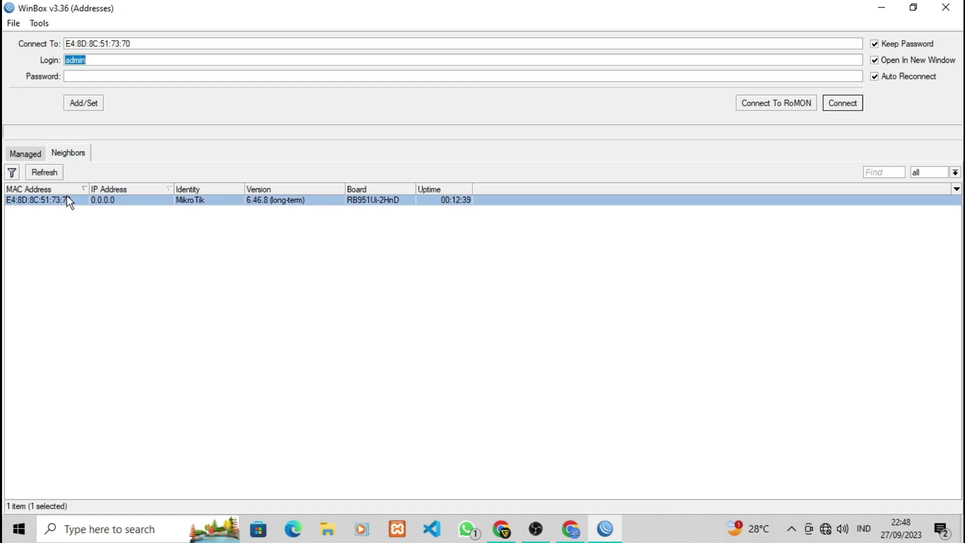
pyautogui.click(840, 104)
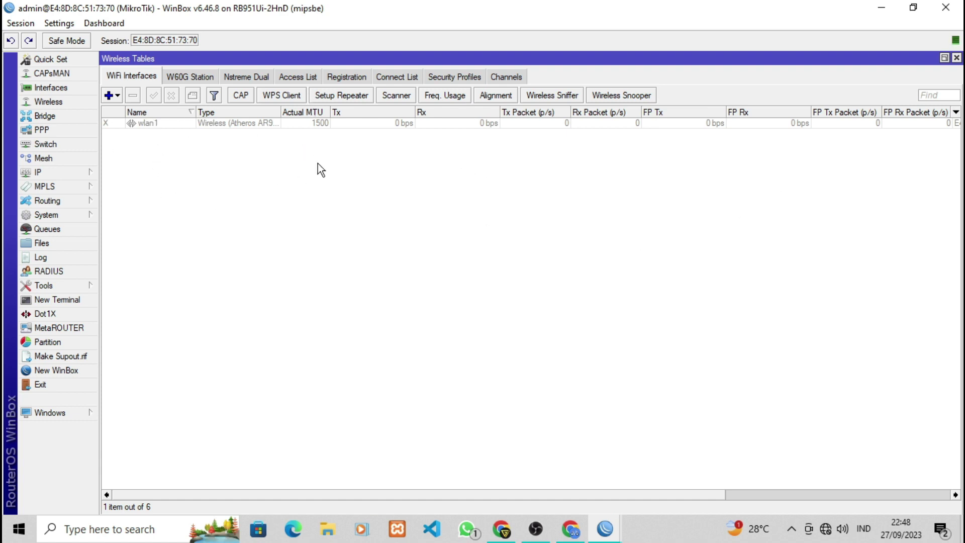
# Close the leftover Wireless Tables, ARP, Interface List, DHCP, CAPsMAN and PPP windows.
pyautogui.click(956, 58)
pyautogui.click(956, 58)
pyautogui.click(956, 59)
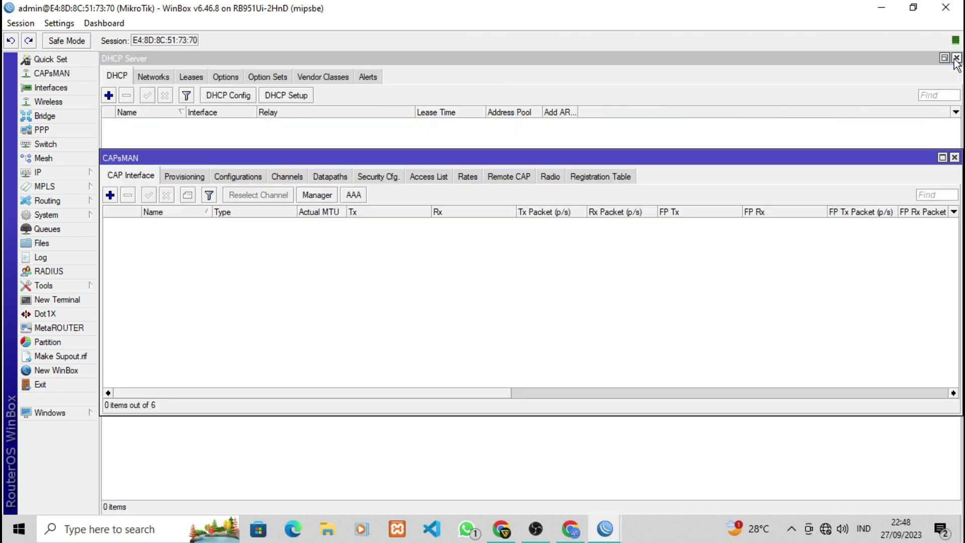
pyautogui.click(956, 58)
pyautogui.click(956, 58)
pyautogui.click(956, 58)
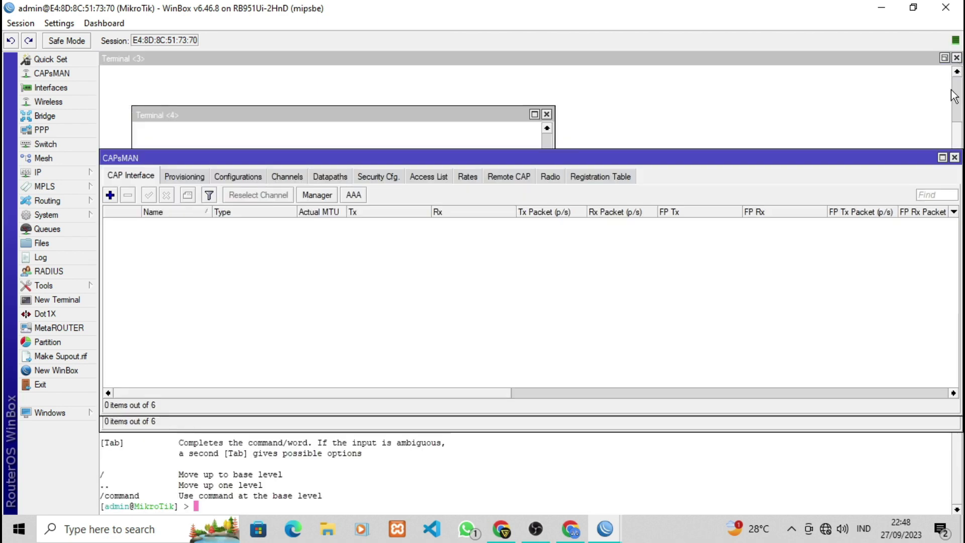
pyautogui.click(955, 157)
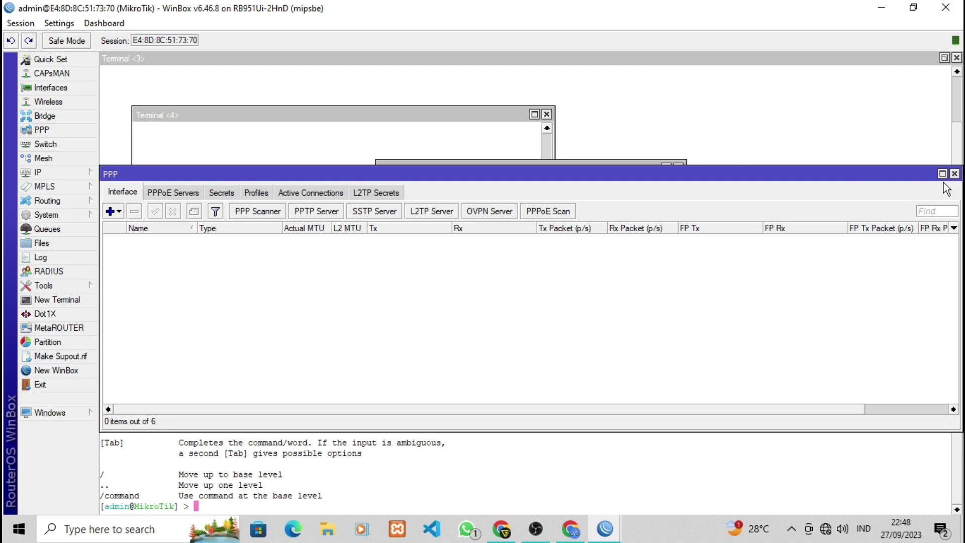
pyautogui.click(955, 173)
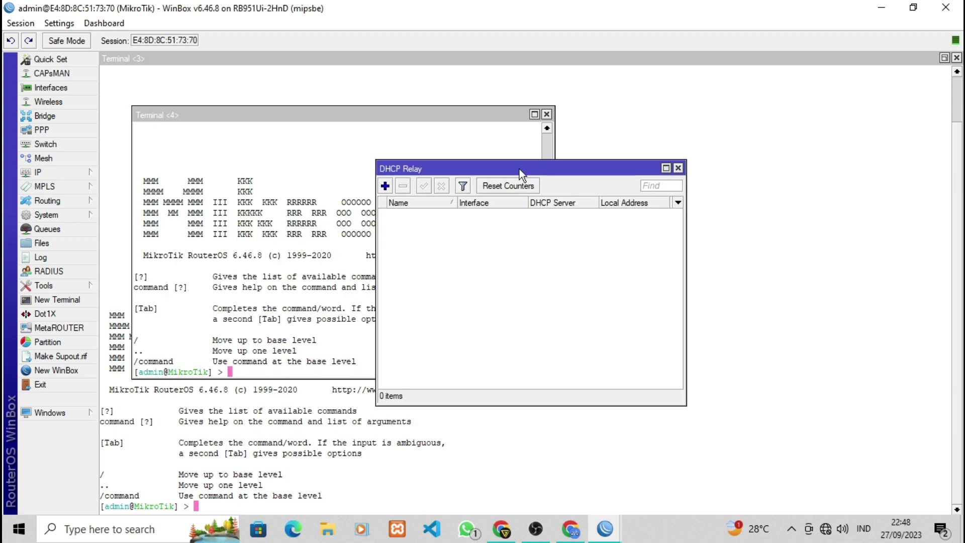
# Close the DHCP Relay window and the extra terminal windows.
pyautogui.click(677, 168)
pyautogui.click(546, 115)
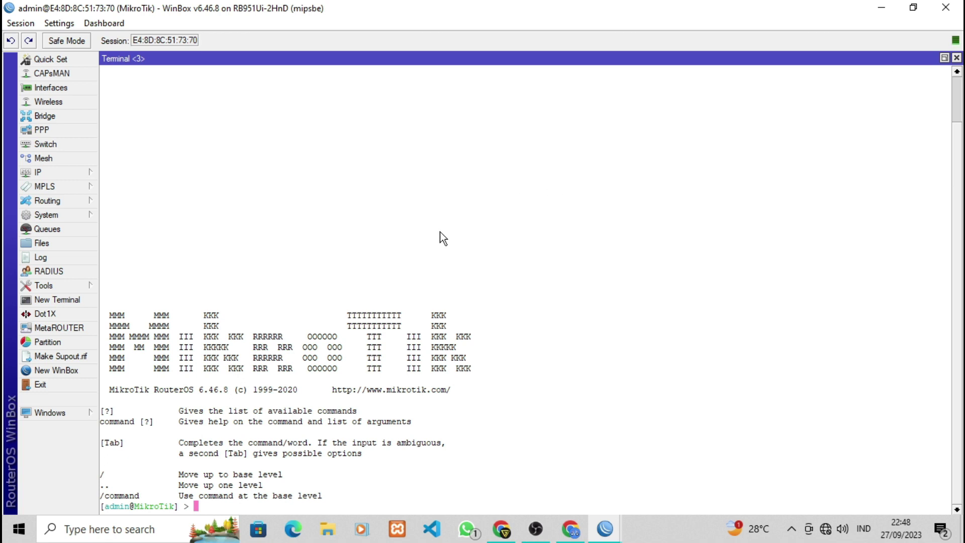
pyautogui.scroll(1, 201, 356)
pyautogui.scroll(-1, 202, 356)
pyautogui.click(61, 300)
pyautogui.click(547, 115)
pyautogui.click(82, 89)
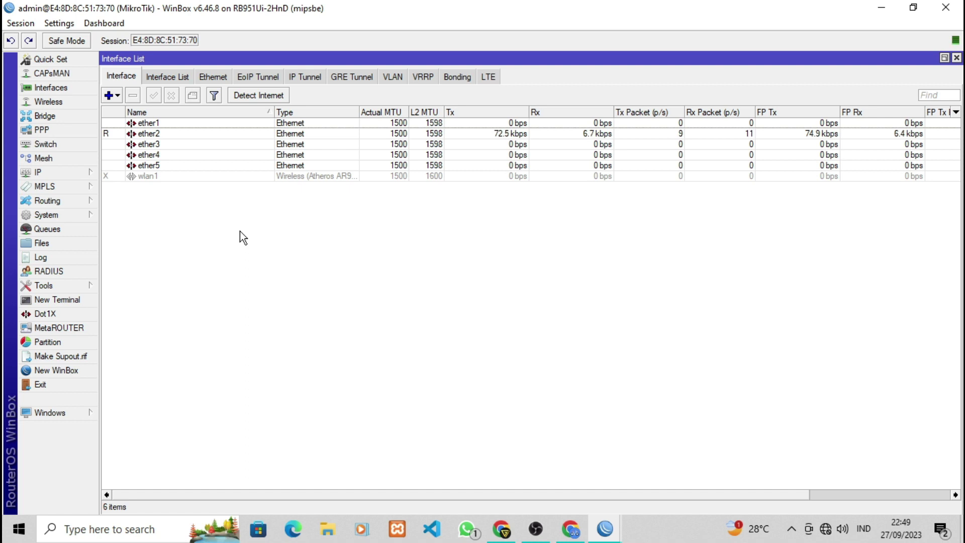
# Inspect ether1 and ether2, and reverse-sort the Interface List by the Name column.
pyautogui.click(158, 124)
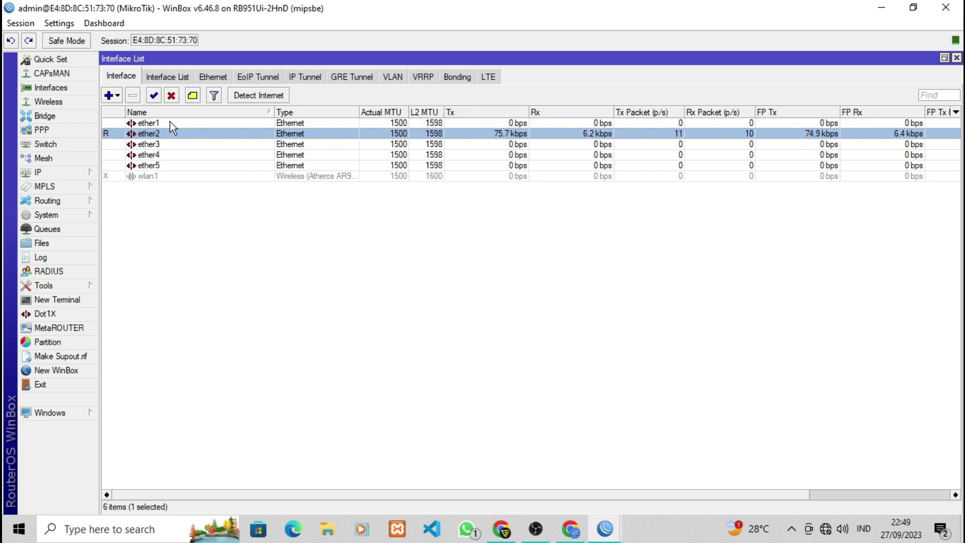
pyautogui.click(167, 130)
pyautogui.click(178, 123)
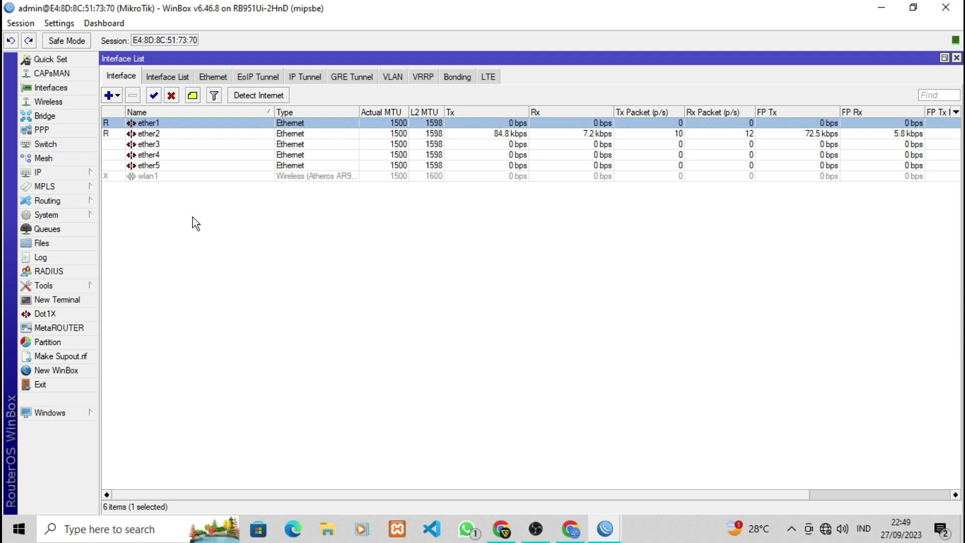
pyautogui.click(166, 133)
pyautogui.click(146, 124)
pyautogui.click(146, 134)
pyautogui.click(148, 125)
pyautogui.click(208, 134)
pyautogui.click(208, 114)
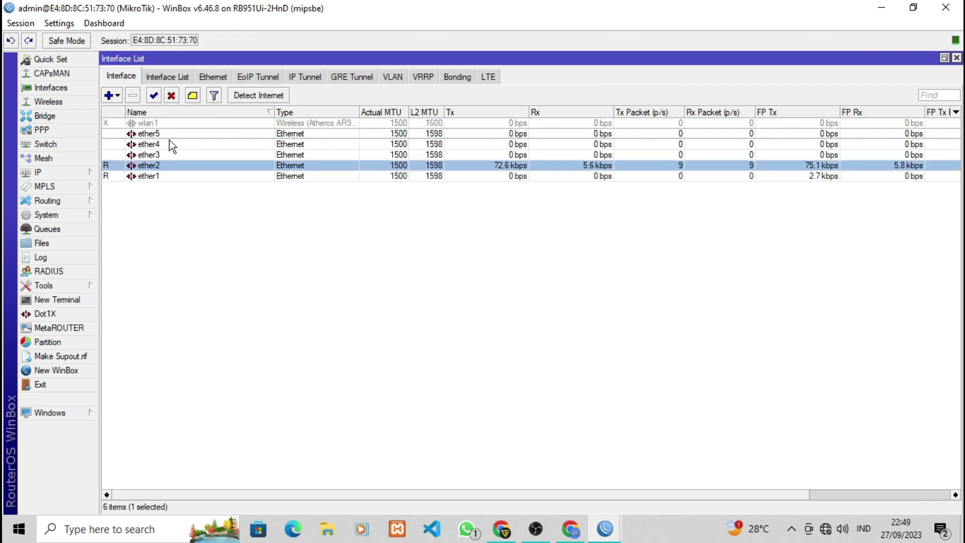
pyautogui.click(156, 175)
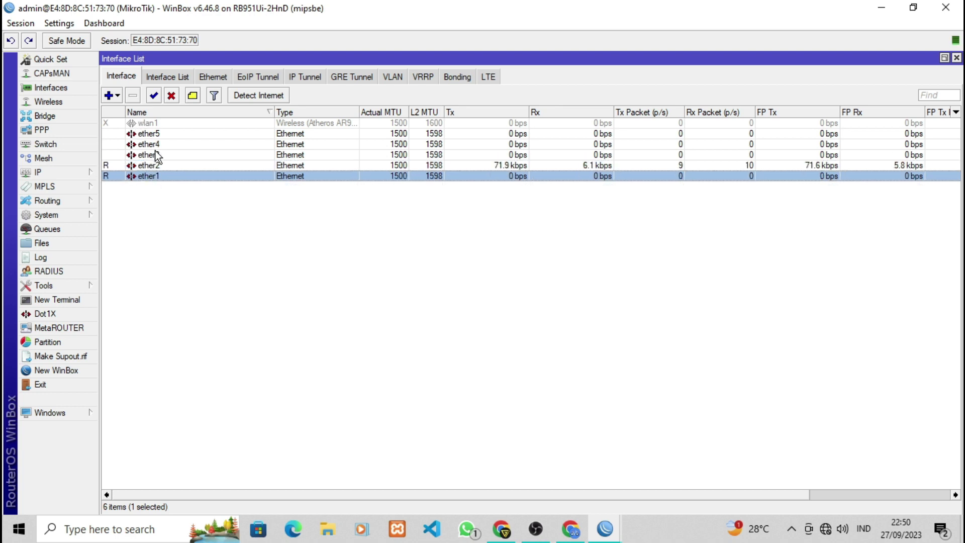
pyautogui.click(158, 166)
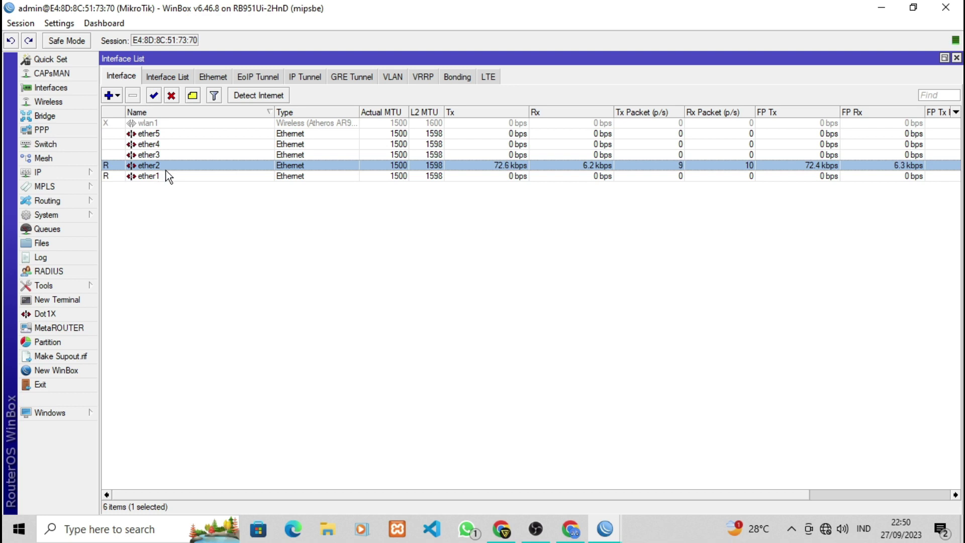
pyautogui.click(165, 176)
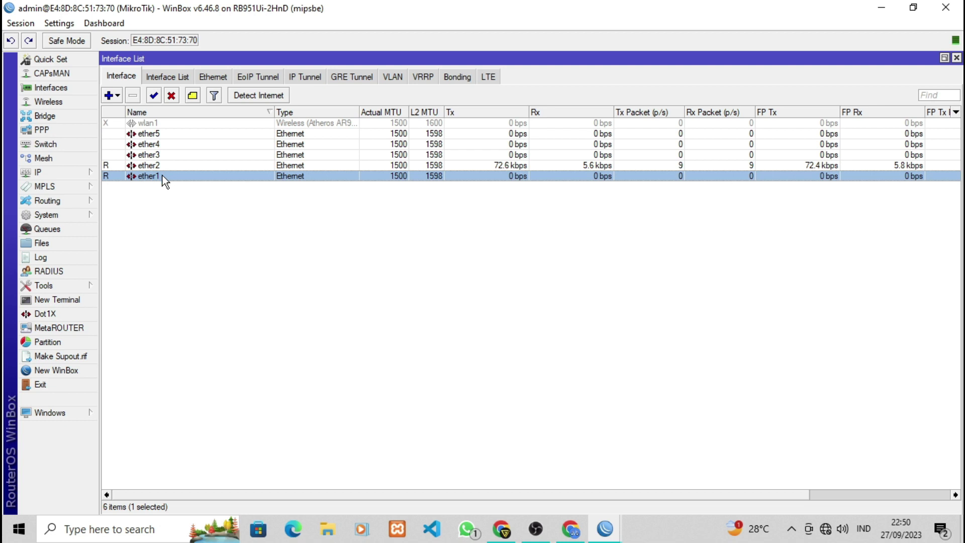
pyautogui.doubleClick(162, 176)
pyautogui.click(180, 80)
pyautogui.click(180, 81)
pyautogui.click(172, 80)
pyautogui.click(161, 79)
pyautogui.click(279, 100)
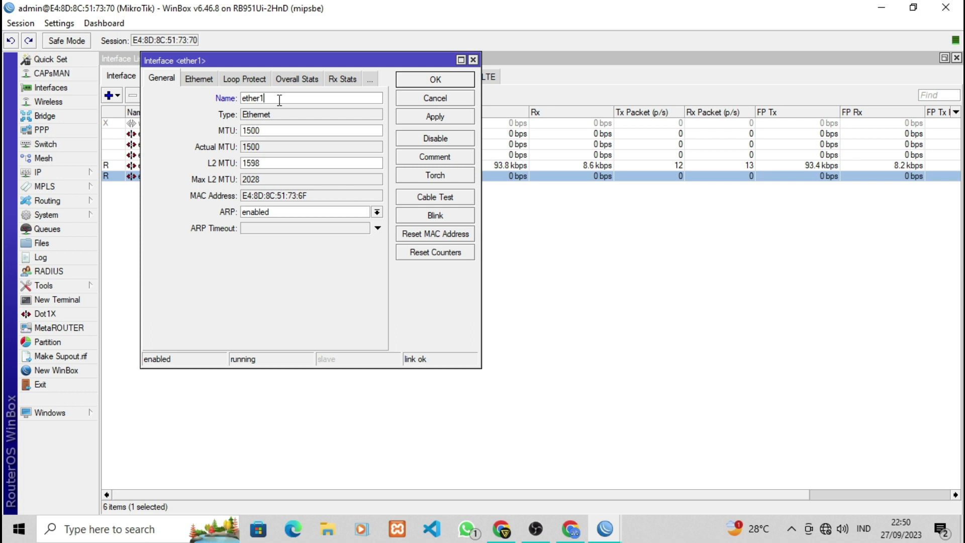
pyautogui.write('-g')
pyautogui.press('BackSpace')
pyautogui.press('BackSpace')
pyautogui.click(432, 98)
pyautogui.click(237, 198)
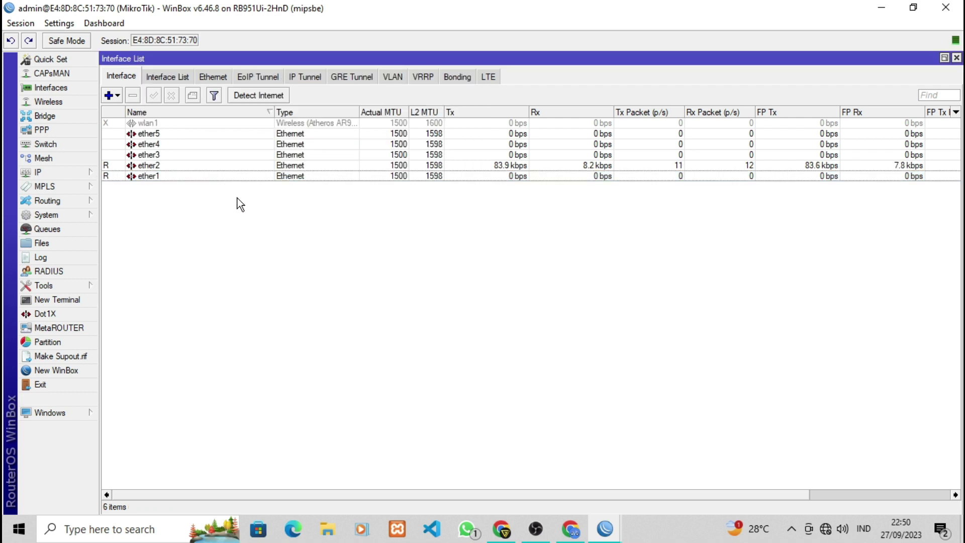
pyautogui.doubleClick(184, 175)
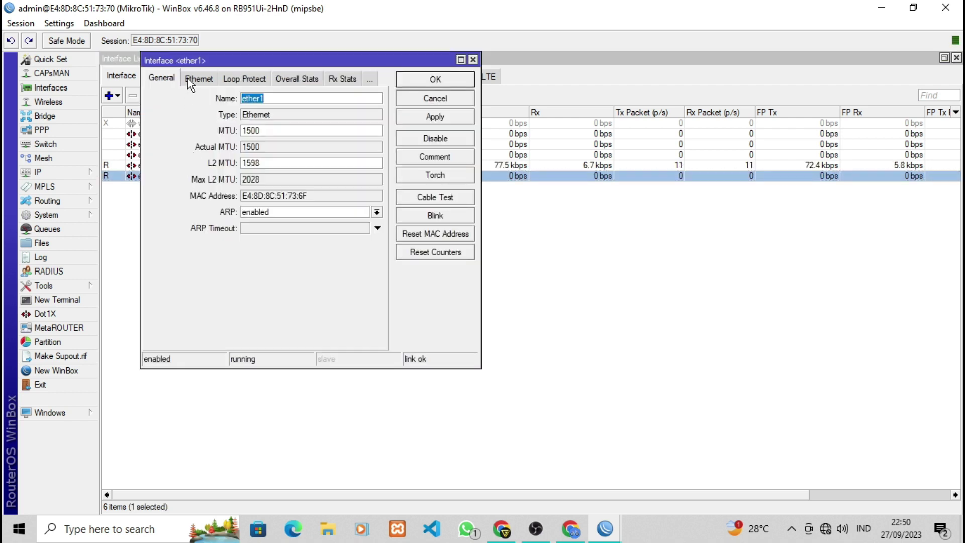
pyautogui.click(281, 96)
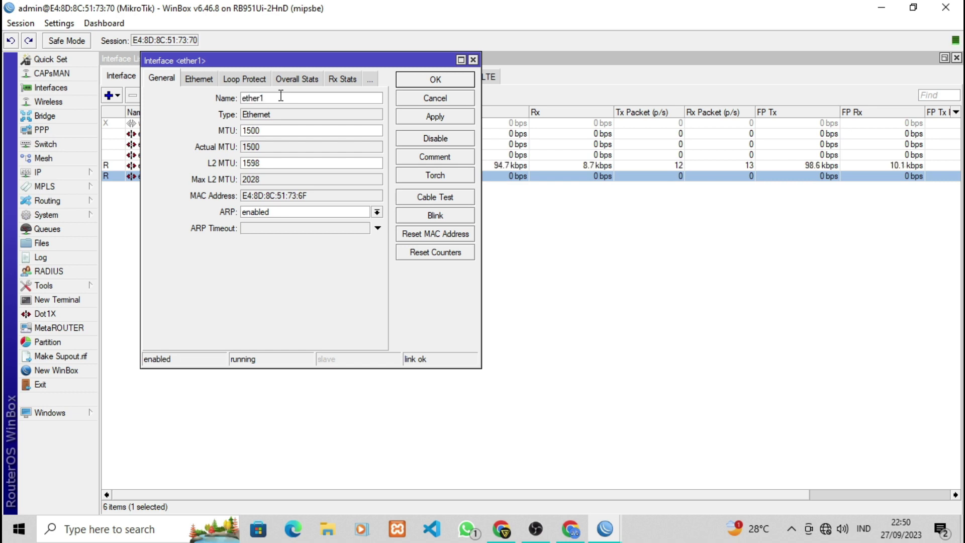
pyautogui.click(423, 98)
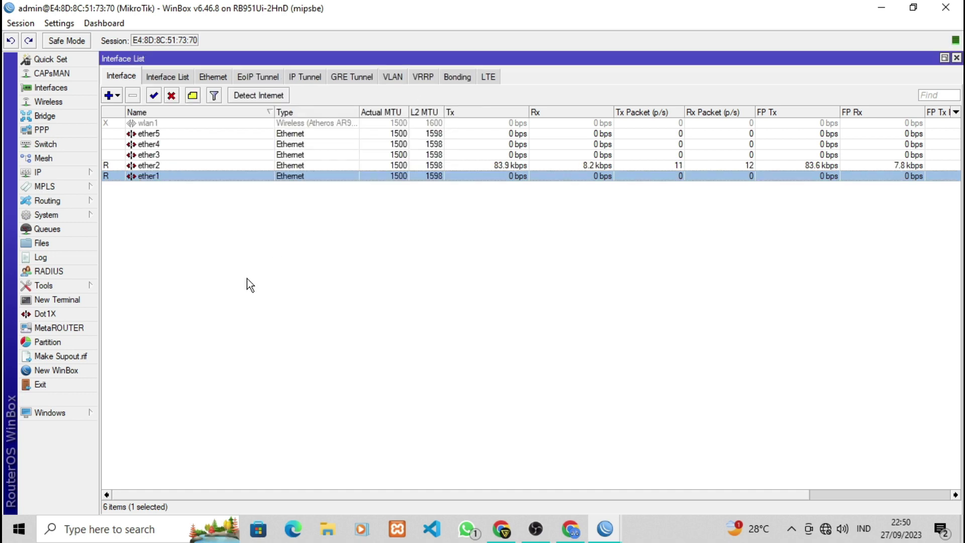
pyautogui.click(239, 271)
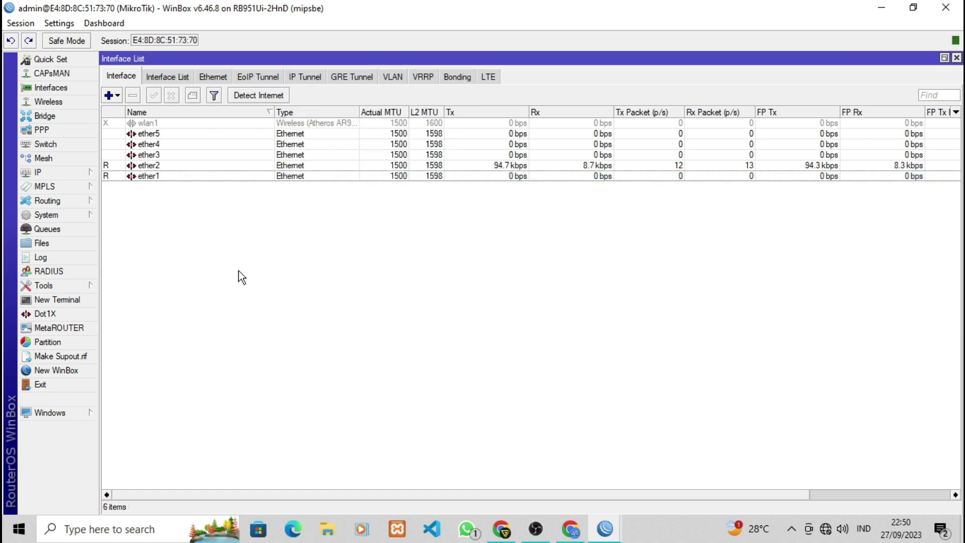
pyautogui.click(77, 299)
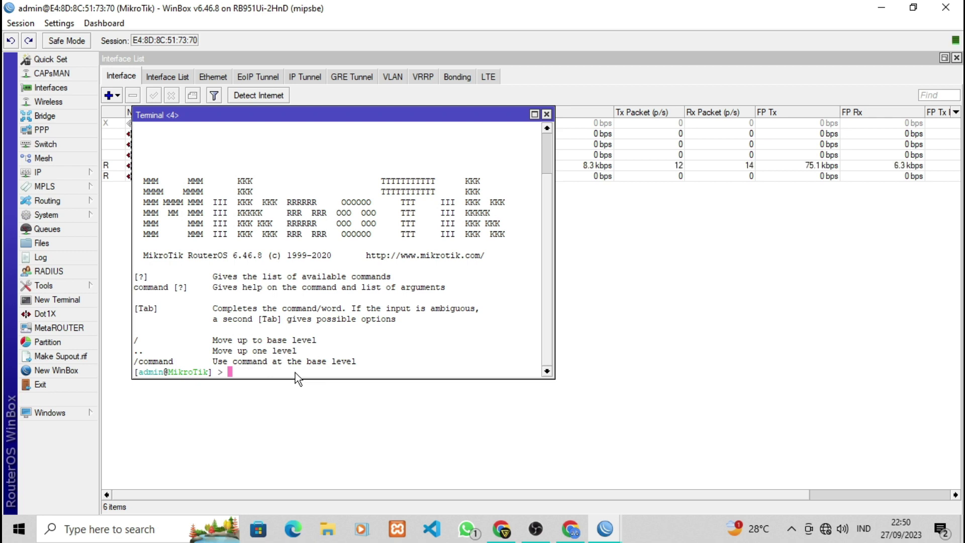
# Run 'interface print' to list ether1–ether5 and the disabled wlan1.
pyautogui.write('INTERFACE')
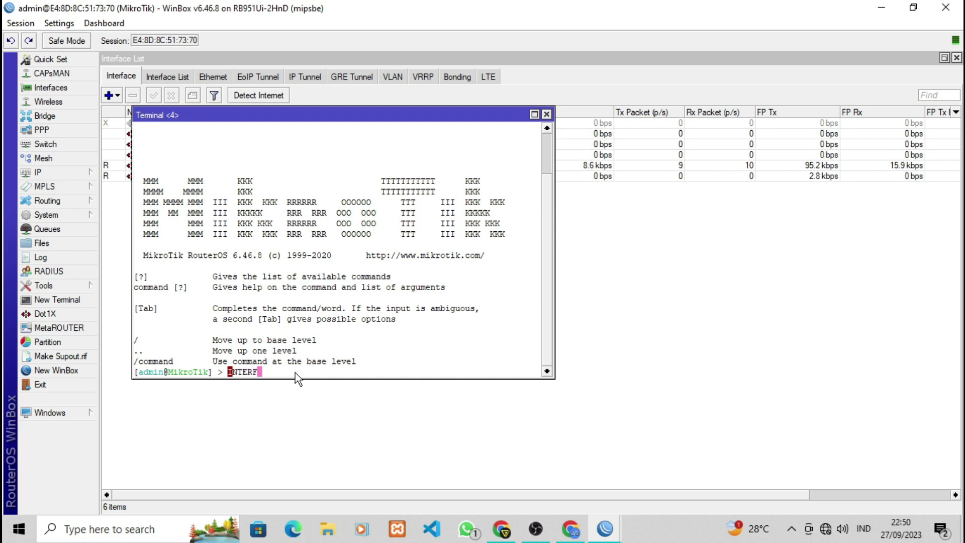
pyautogui.press('BackSpace')
pyautogui.press('BackSpace')
pyautogui.press('BackSpace')
pyautogui.press('BackSpace')
pyautogui.press('BackSpace')
pyautogui.press('BackSpace')
pyautogui.press('BackSpace')
pyautogui.press('BackSpace')
pyautogui.press('BackSpace')
pyautogui.write('interface')
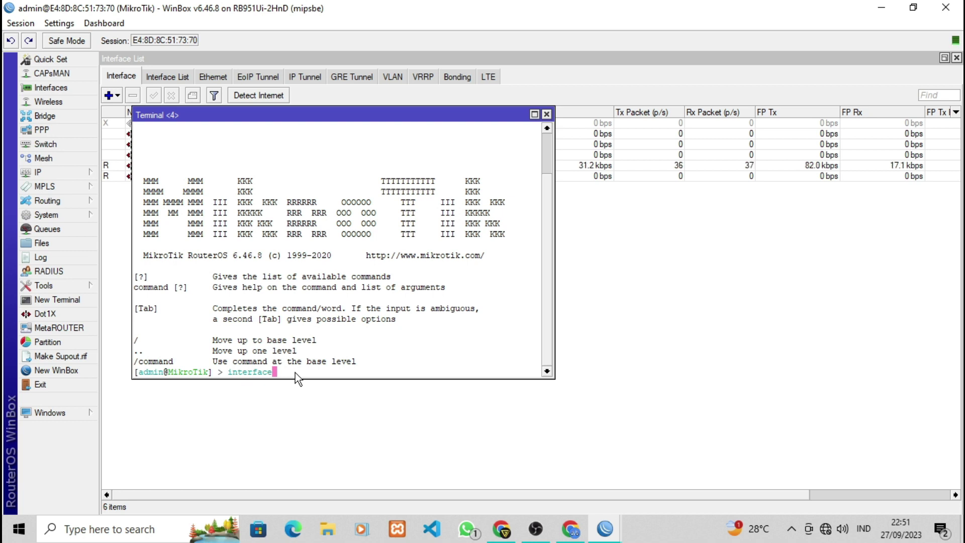
pyautogui.write(' print')
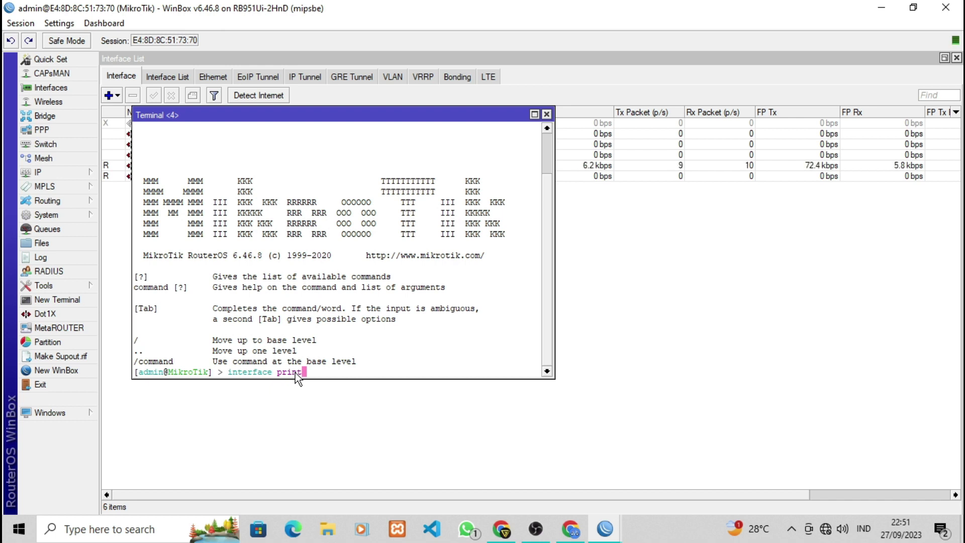
pyautogui.press('Return')
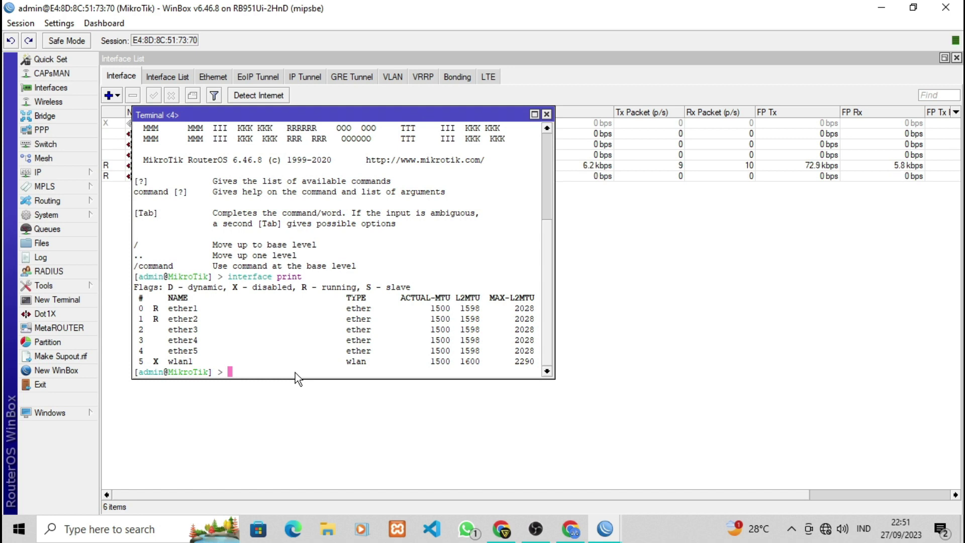
# Rename ether1 to eth1-internet with 'interface set 0 name=eth1-internet'.
pyautogui.write('interf')
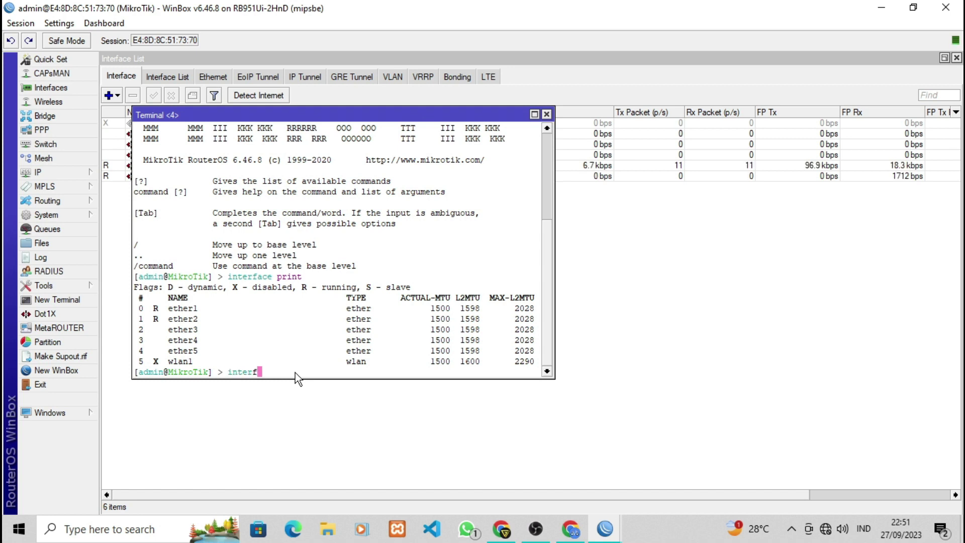
pyautogui.write('ace set')
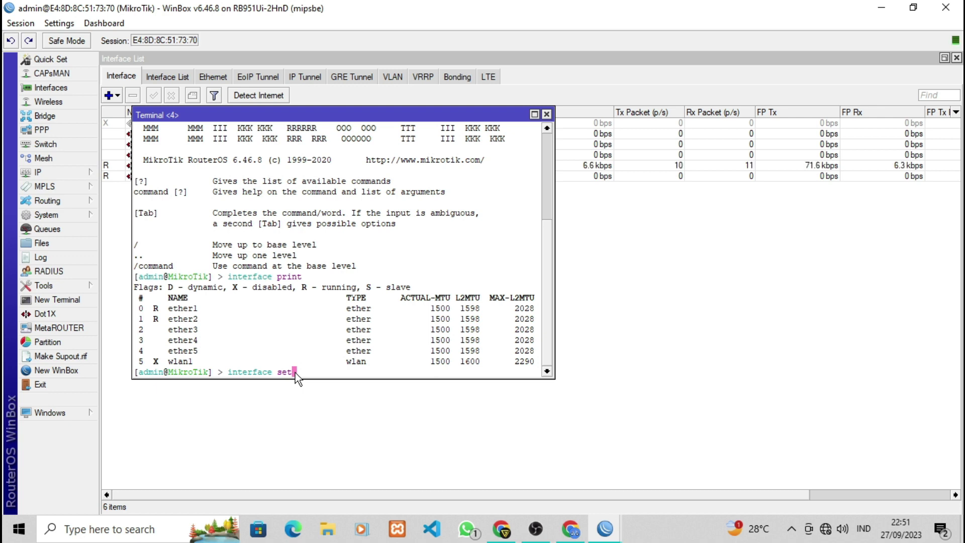
pyautogui.write('0')
pyautogui.press('BackSpace')
pyautogui.write('0 name=')
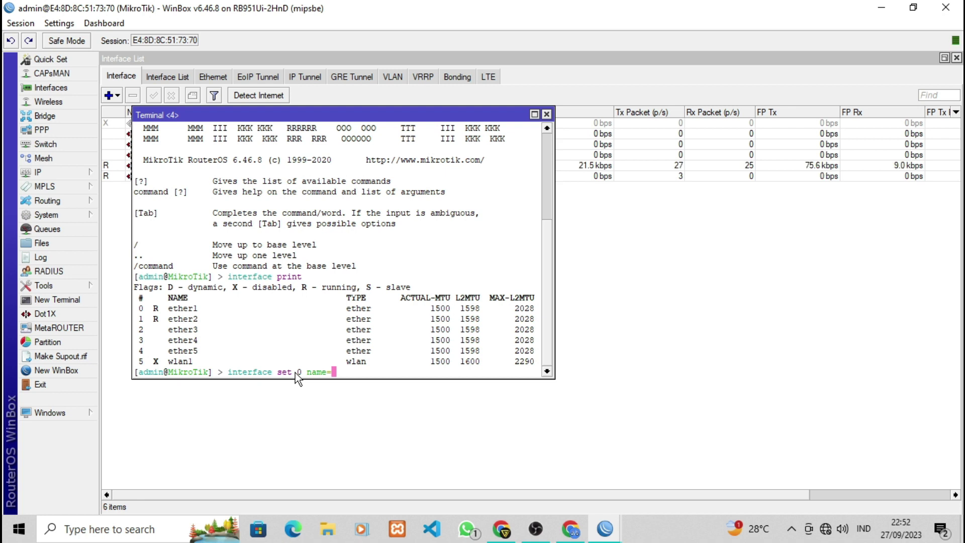
pyautogui.write('eth')
pyautogui.write('1-internet')
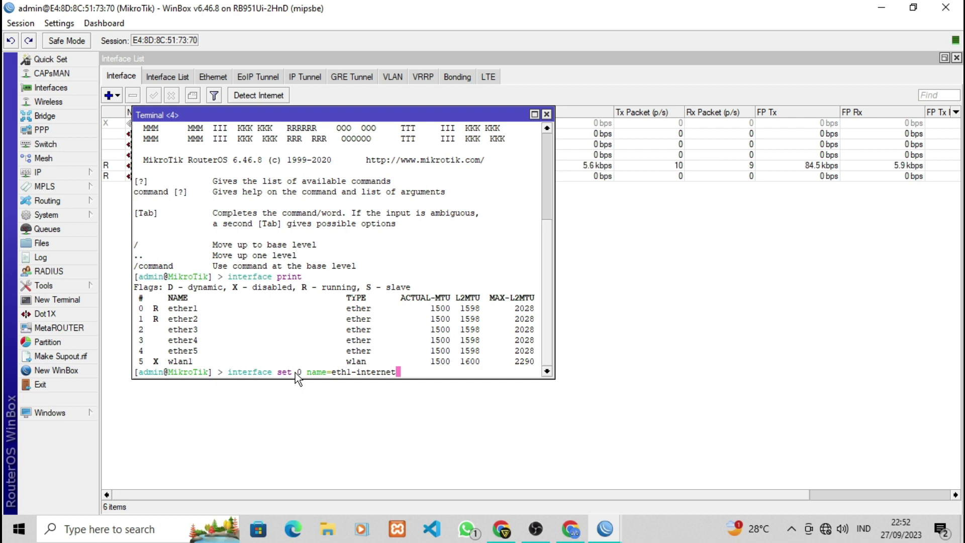
pyautogui.press('Return')
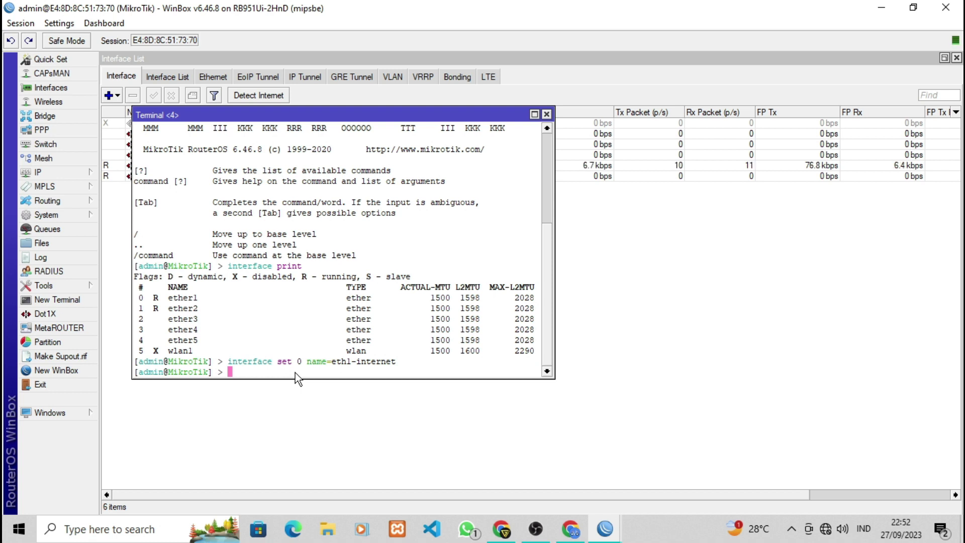
# Rename ether2 to eth2-Pemula with 'interface set 1 name=eth2-Pemula'.
pyautogui.write('interface')
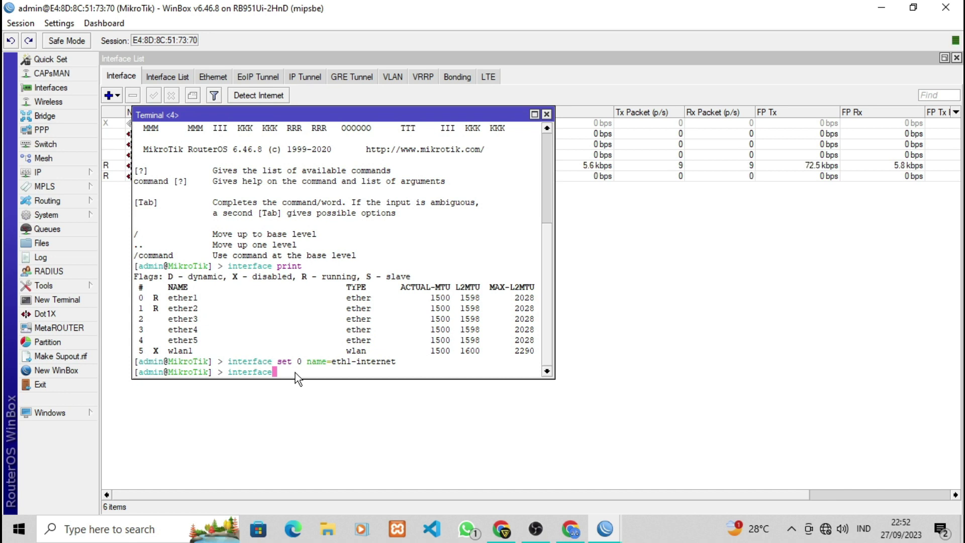
pyautogui.write('set 1 name')
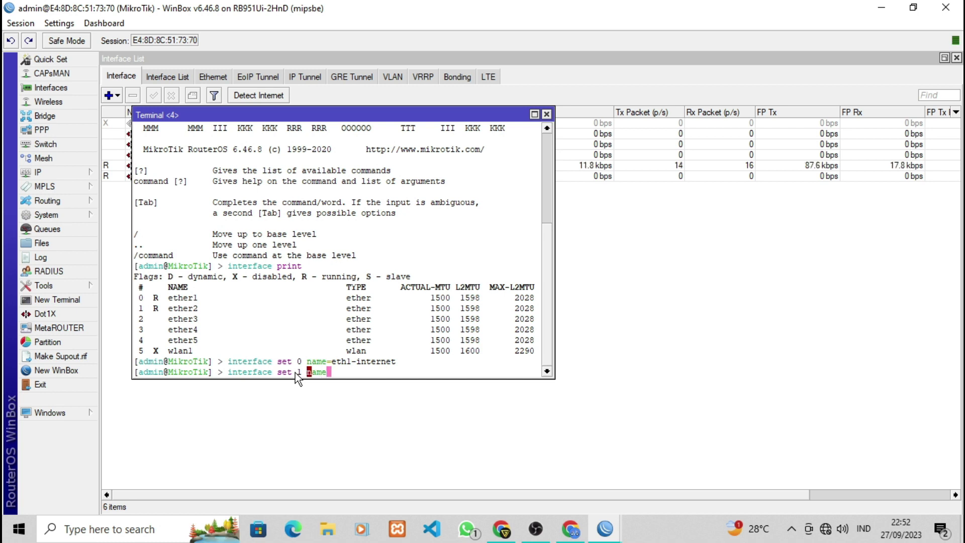
pyautogui.write('=eth2')
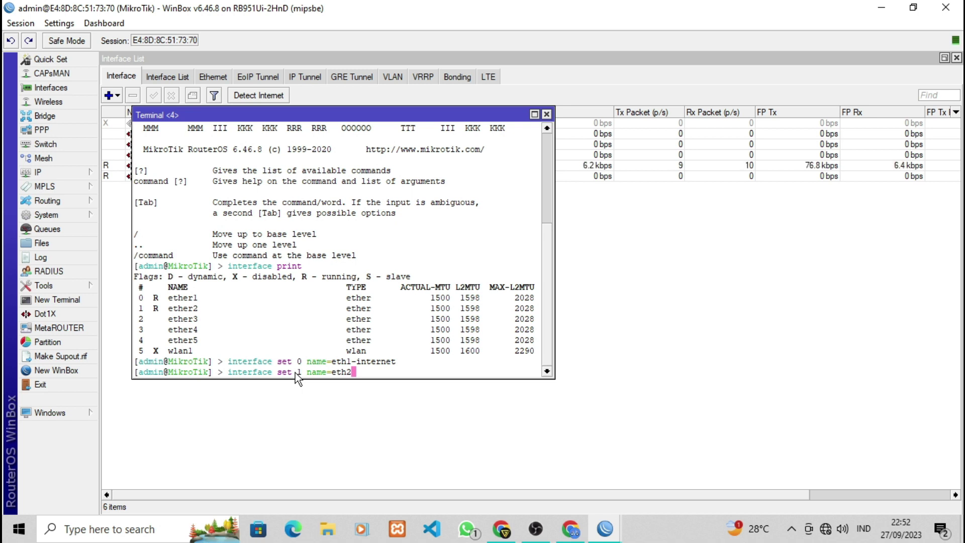
pyautogui.write('-')
pyautogui.write('Pemula')
pyautogui.press('Return')
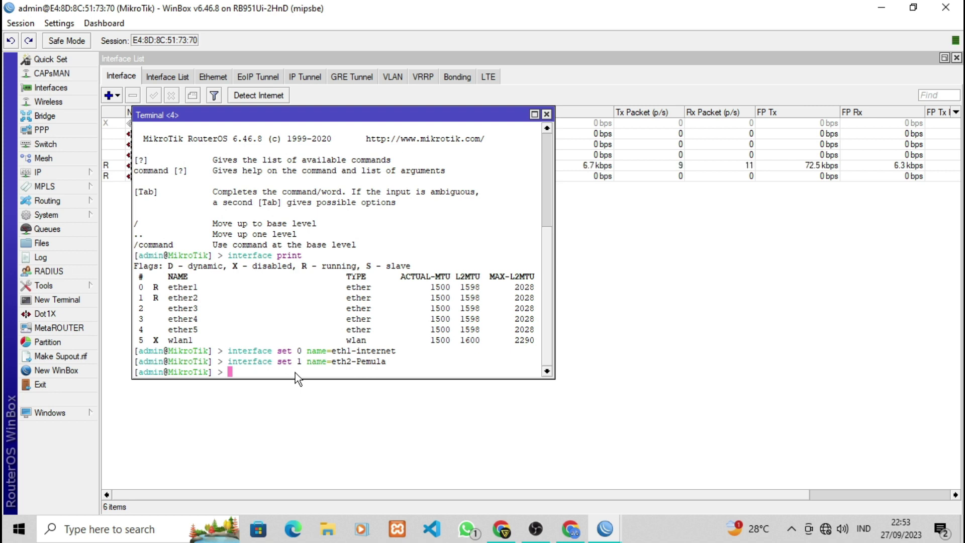
# Run 'interface print' again to confirm the new interface names.
pyautogui.write('interface print')
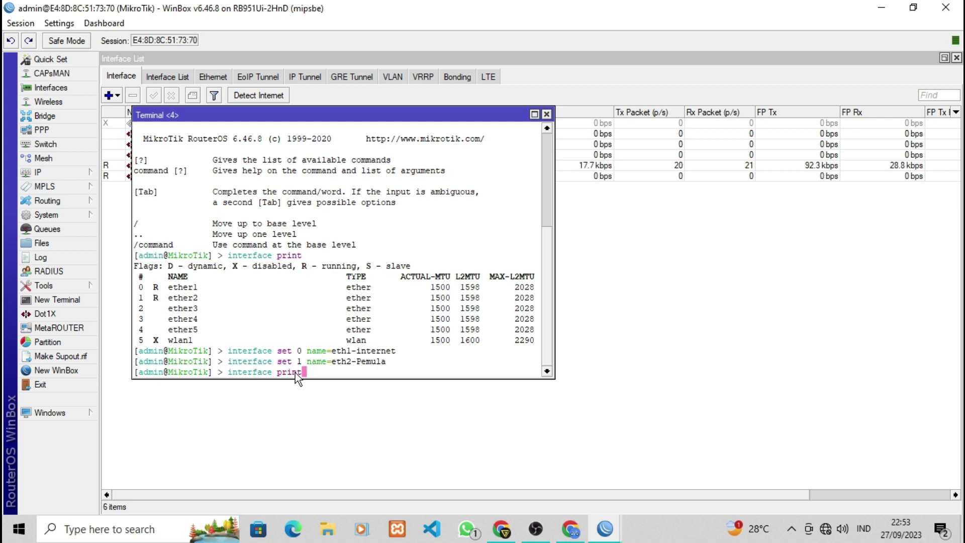
pyautogui.press('Return')
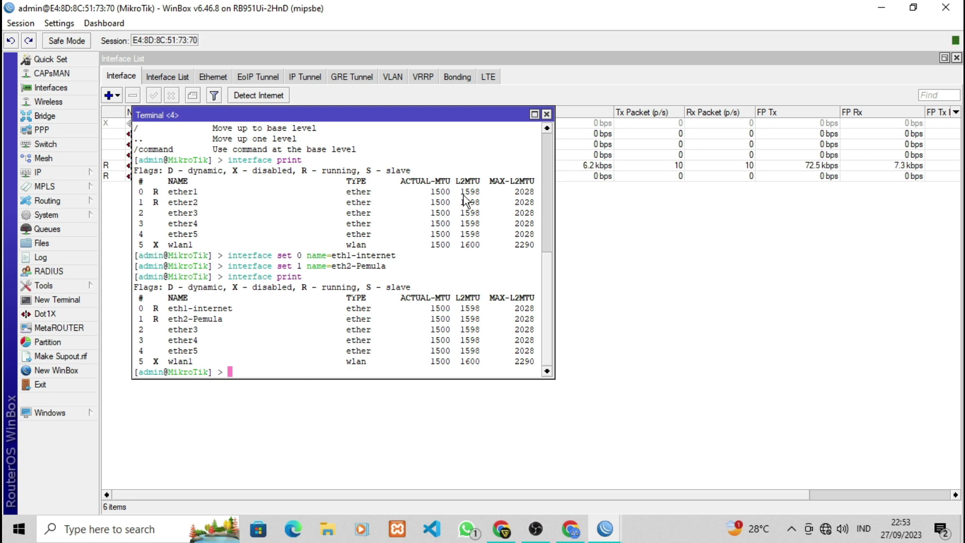
pyautogui.scroll(2, 444, 254)
pyautogui.scroll(-2, 444, 254)
pyautogui.scroll(1, 306, 241)
pyautogui.scroll(-1, 305, 241)
# Close the terminal and check eth2-Pemula and eth1-internet in the Interface List.
pyautogui.click(546, 114)
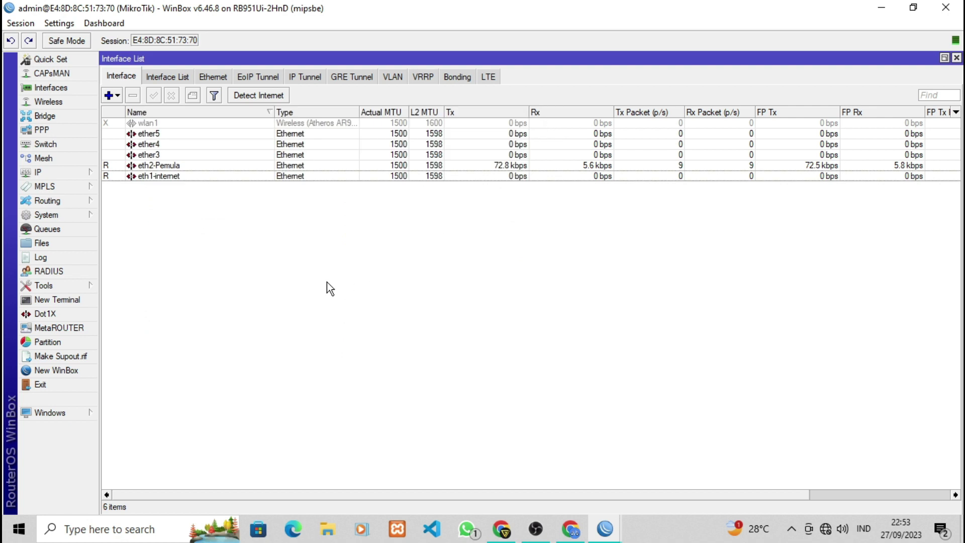
pyautogui.click(189, 166)
pyautogui.click(186, 174)
pyautogui.click(186, 166)
pyautogui.click(189, 174)
pyautogui.click(191, 166)
pyautogui.click(200, 219)
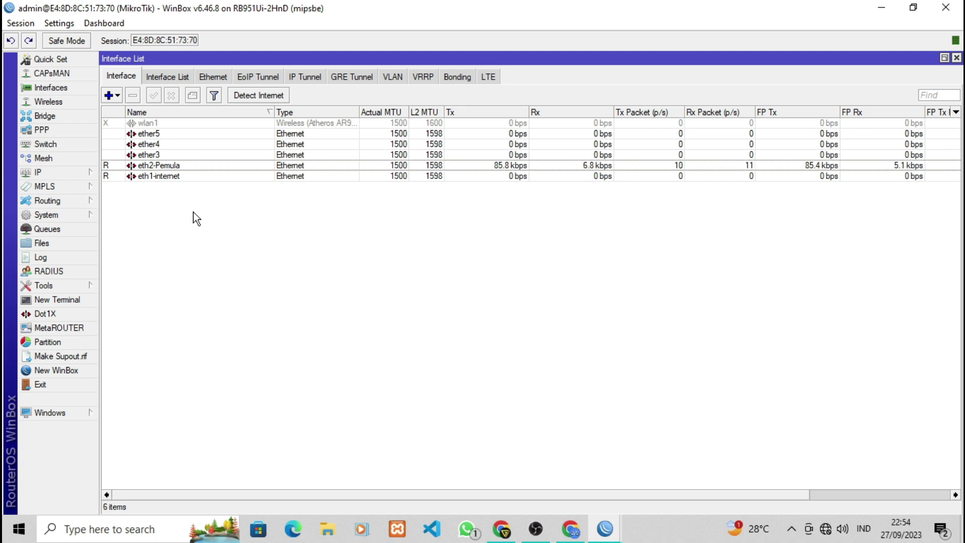
# Select the disabled wlan1 interface and enable it.
pyautogui.click(164, 125)
pyautogui.click(158, 210)
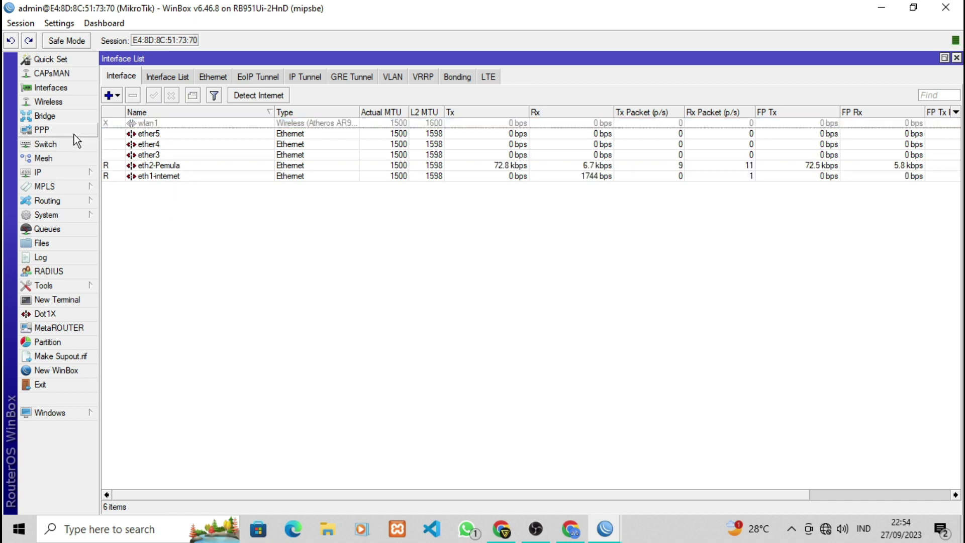
pyautogui.click(158, 124)
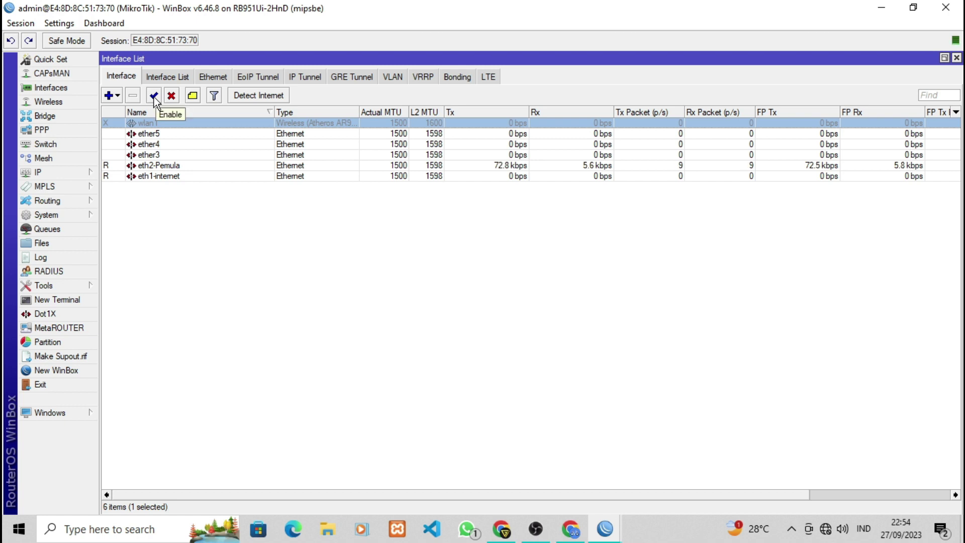
pyautogui.click(154, 97)
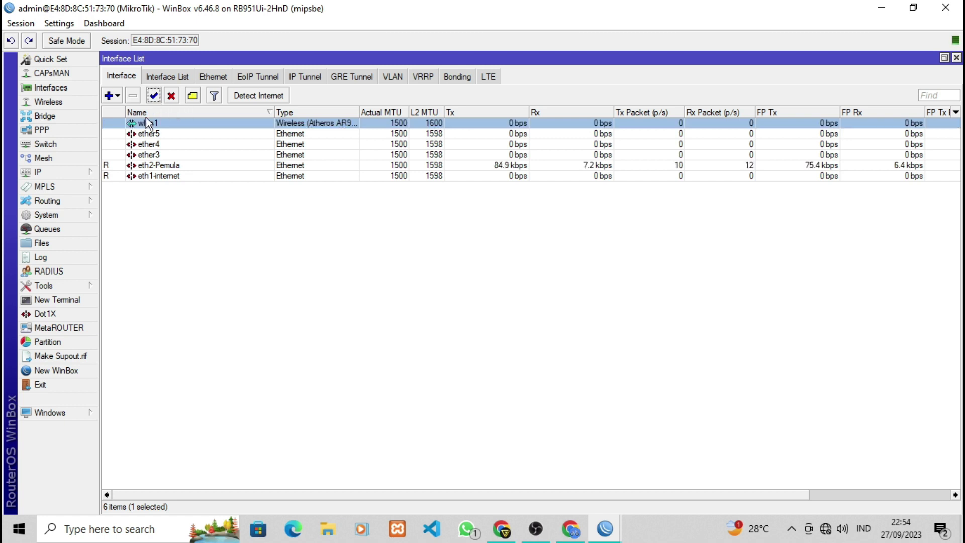
pyautogui.click(153, 214)
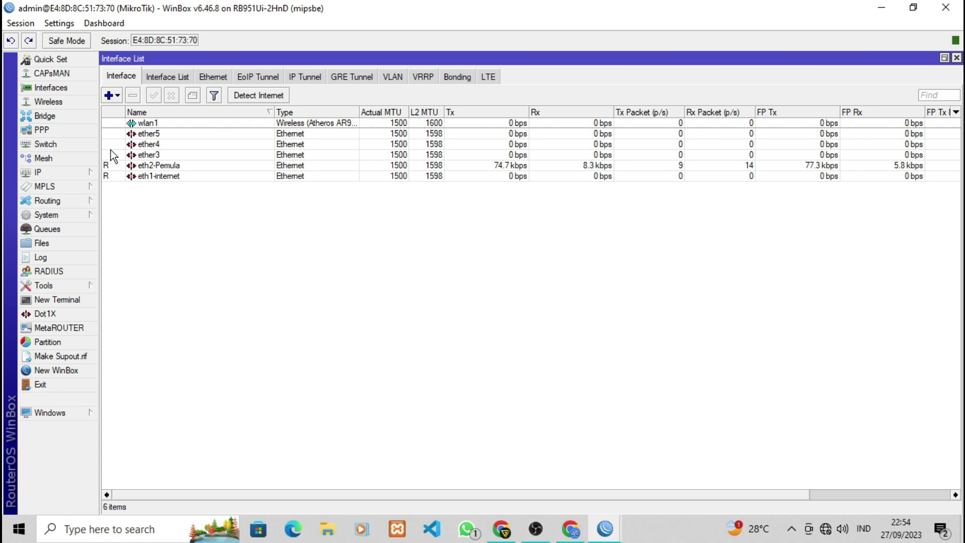
pyautogui.click(53, 173)
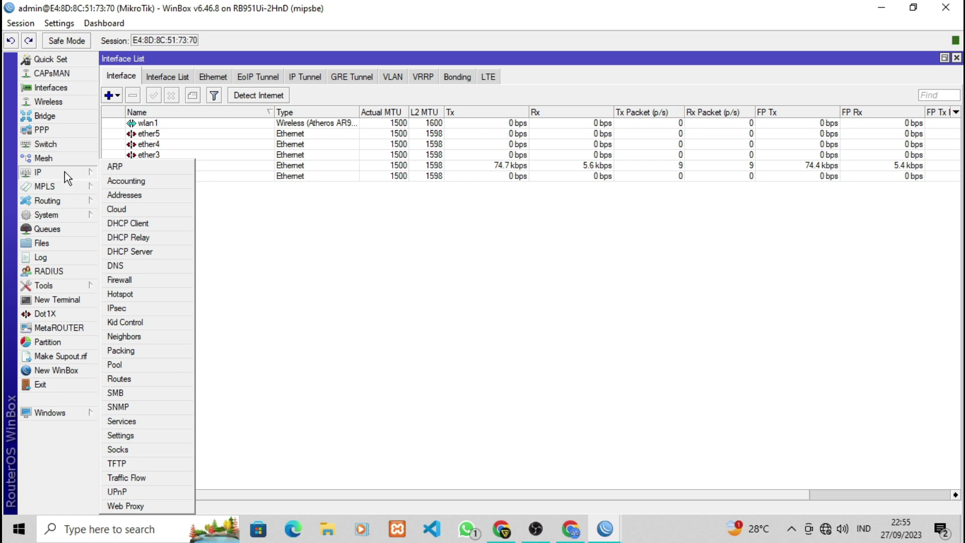
# Add the address 192.168.1.12/24 on eth1-internet in IP > Addresses.
pyautogui.click(126, 195)
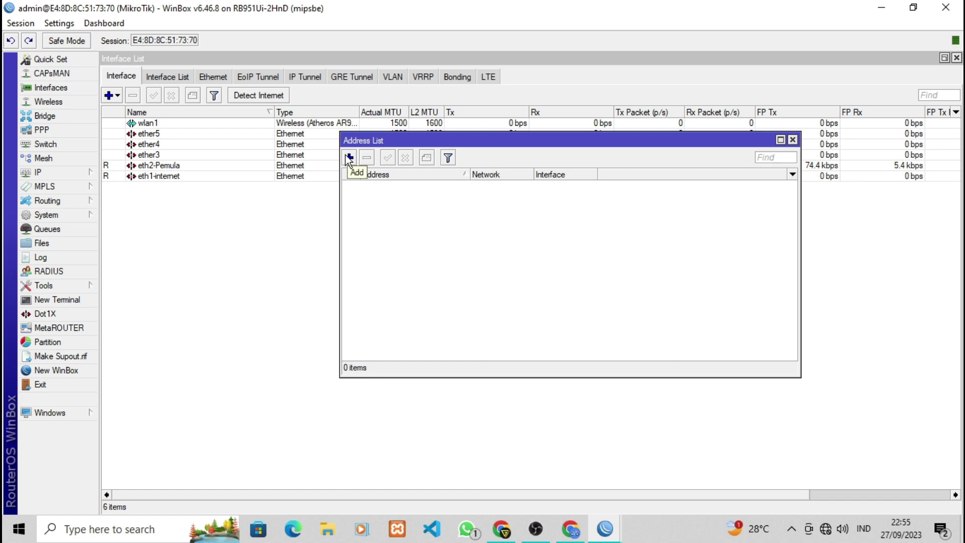
pyautogui.click(348, 157)
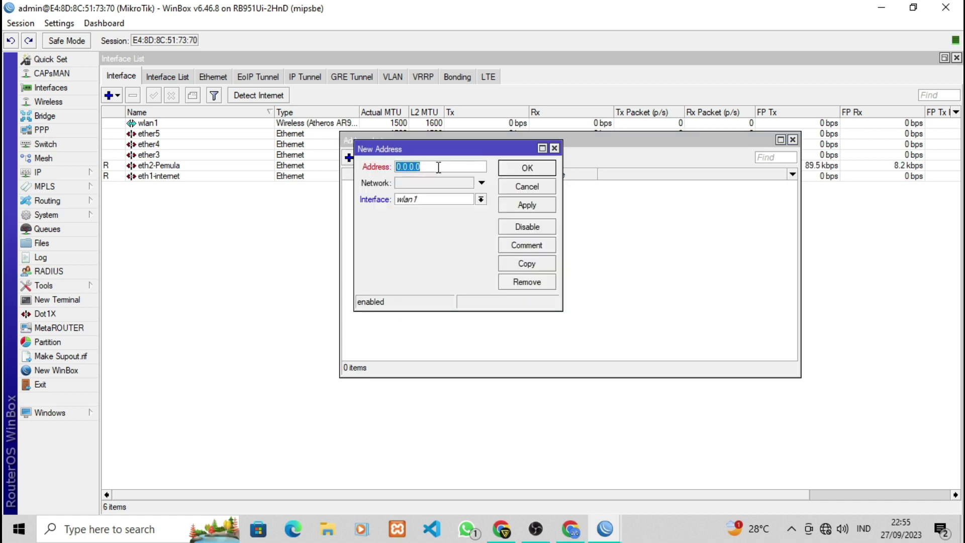
pyautogui.click(555, 150)
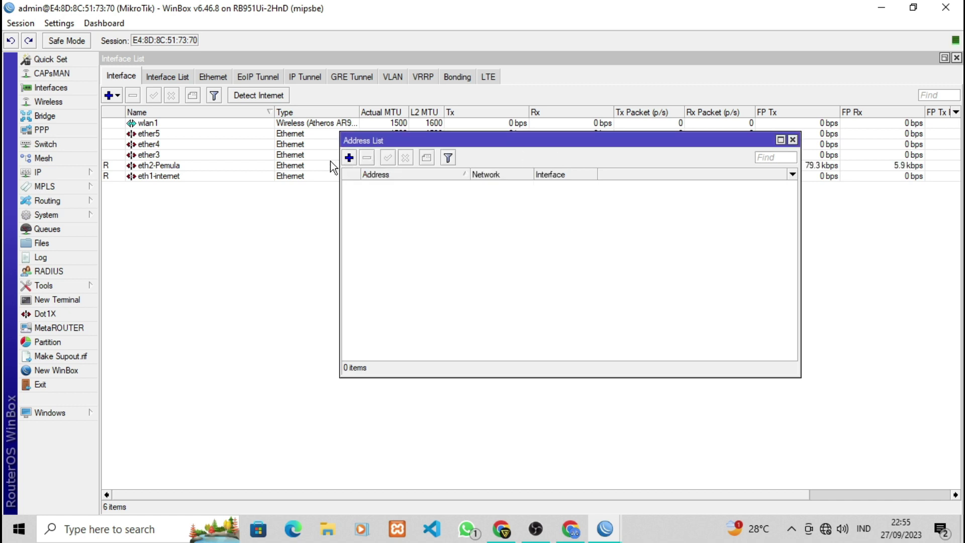
pyautogui.click(349, 158)
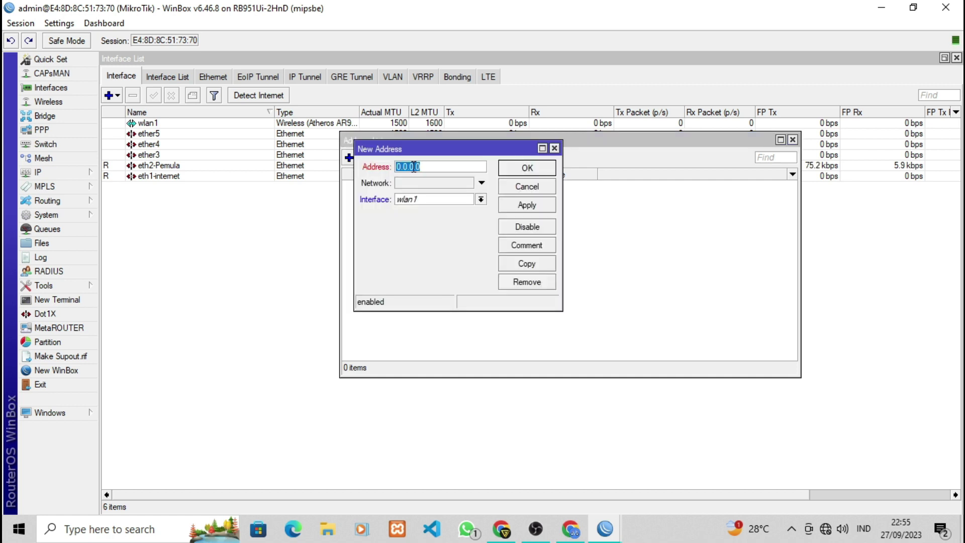
pyautogui.write('192.168.1.12/24')
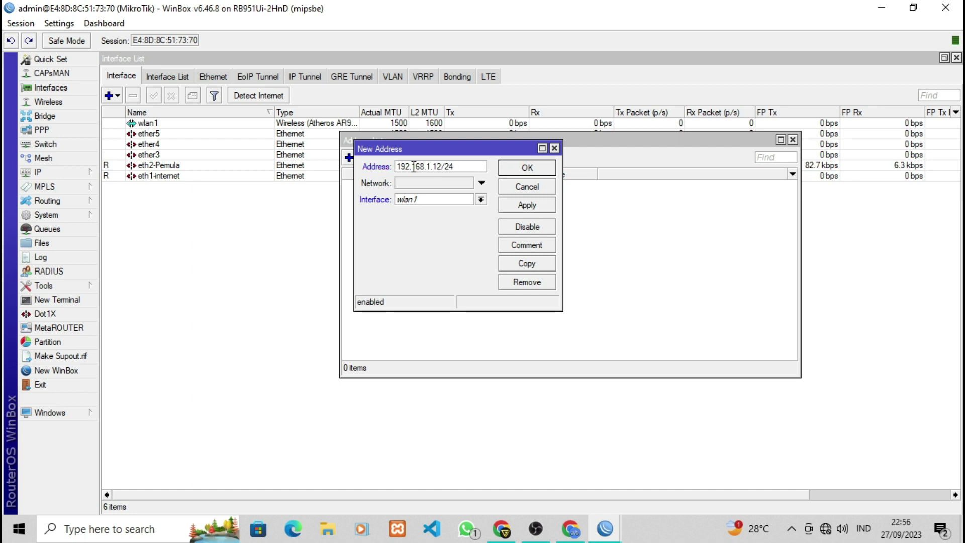
pyautogui.click(445, 198)
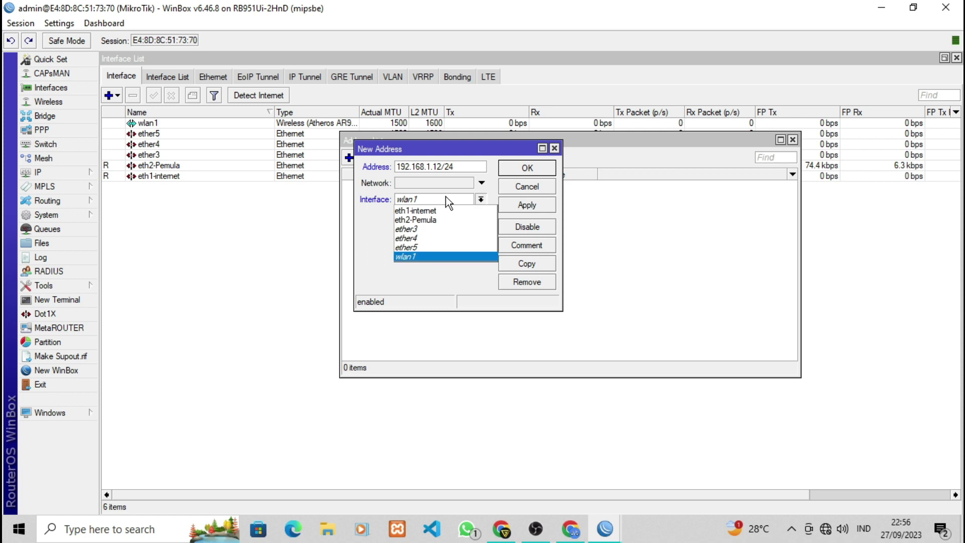
pyautogui.click(442, 210)
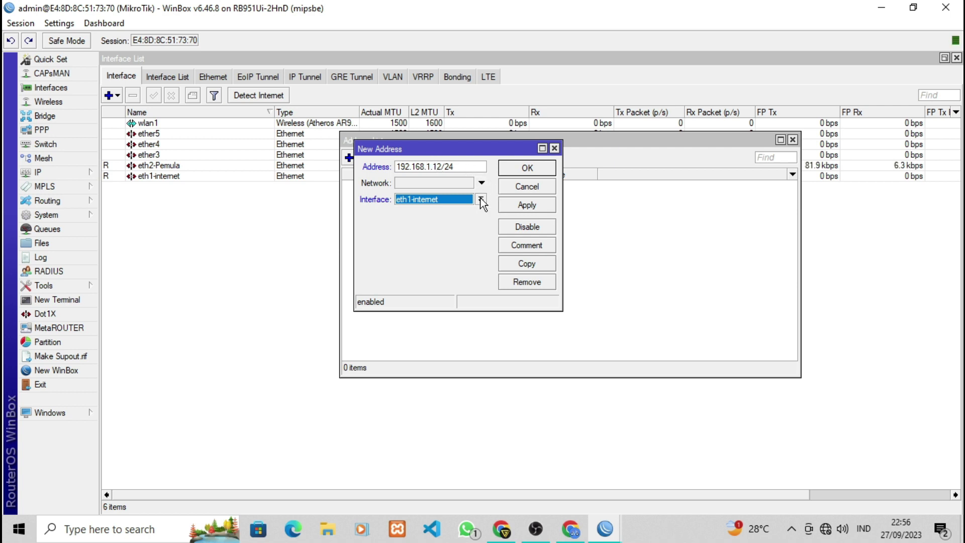
pyautogui.click(525, 207)
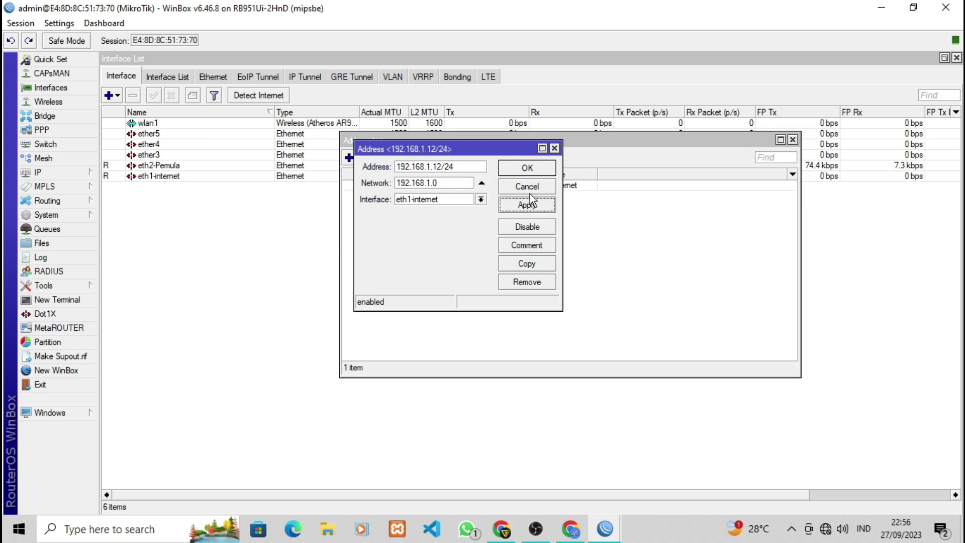
pyautogui.click(540, 169)
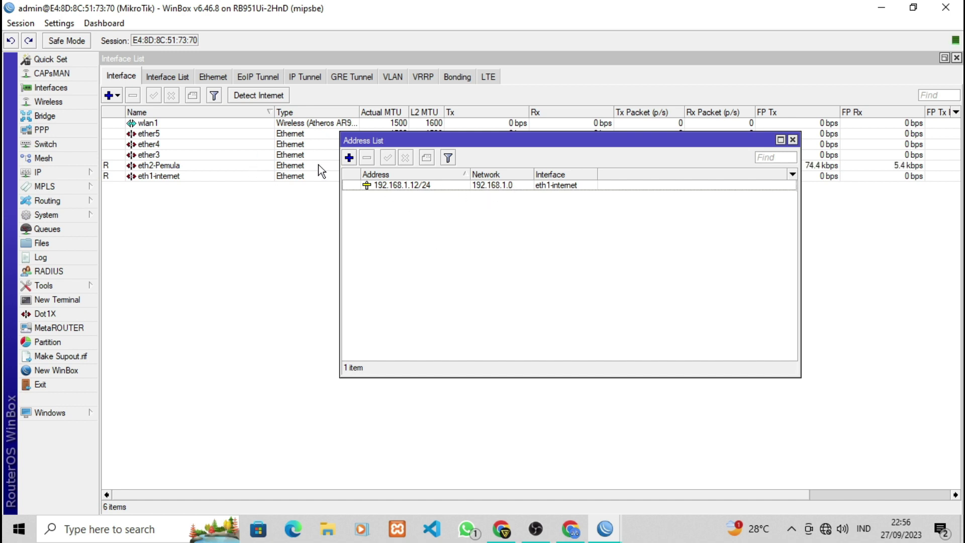
# Add the address 192.168.10.1/24 on eth2-Pemula.
pyautogui.click(349, 158)
pyautogui.press('BackSpace')
pyautogui.write('192.1')
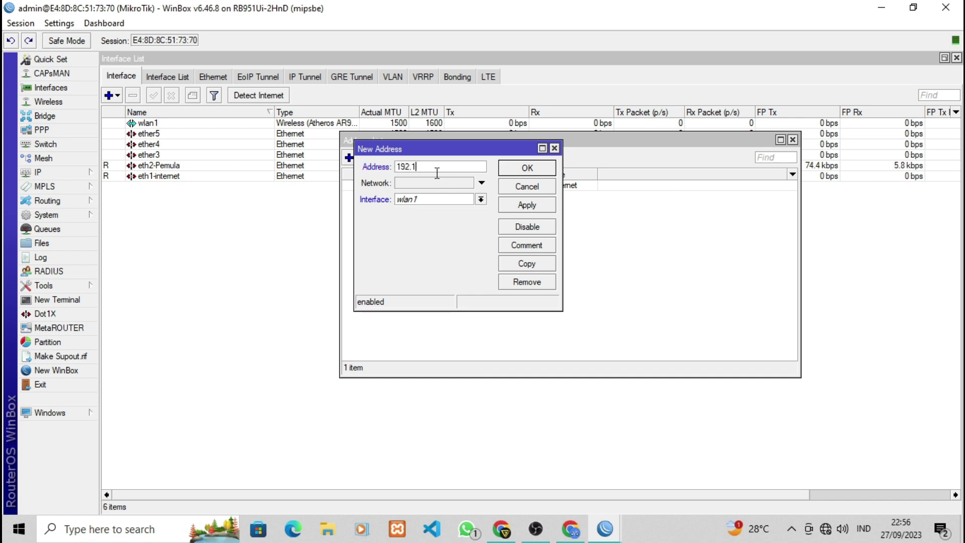
pyautogui.write('68.10.1/24')
pyautogui.click(420, 200)
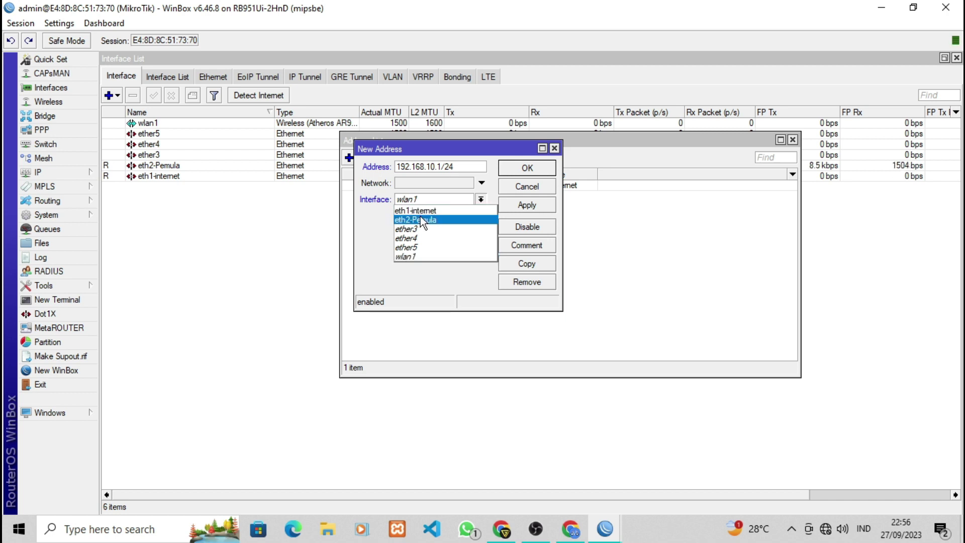
pyautogui.click(420, 217)
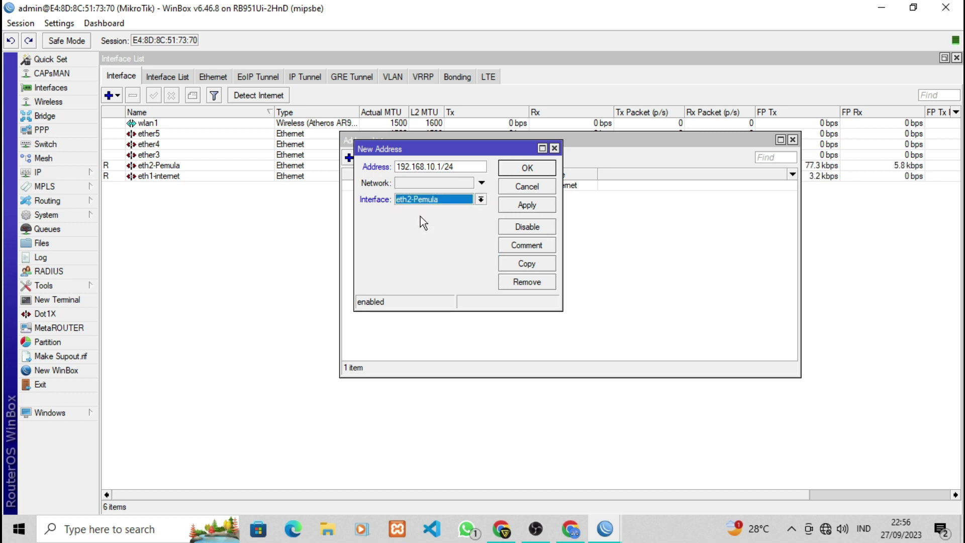
pyautogui.click(526, 205)
pyautogui.click(538, 169)
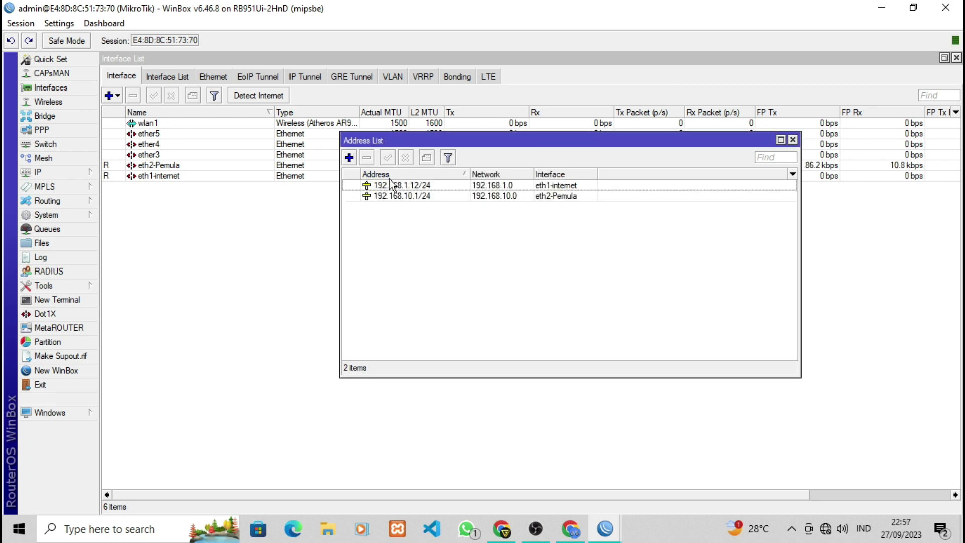
# Add 192.168.2.1/24 on wlan1 and close the Address List.
pyautogui.click(348, 157)
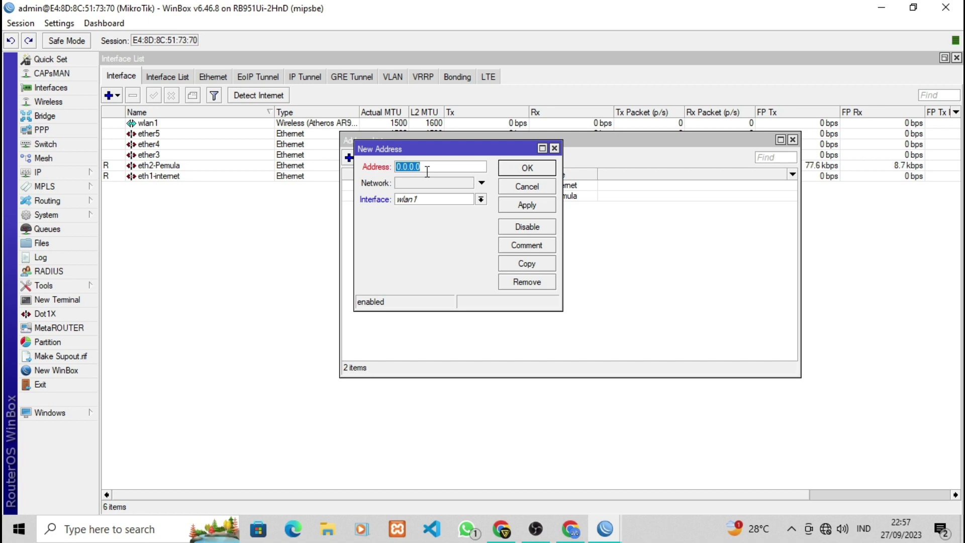
pyautogui.press('BackSpace')
pyautogui.write('192.168.2.1/24')
pyautogui.click(527, 204)
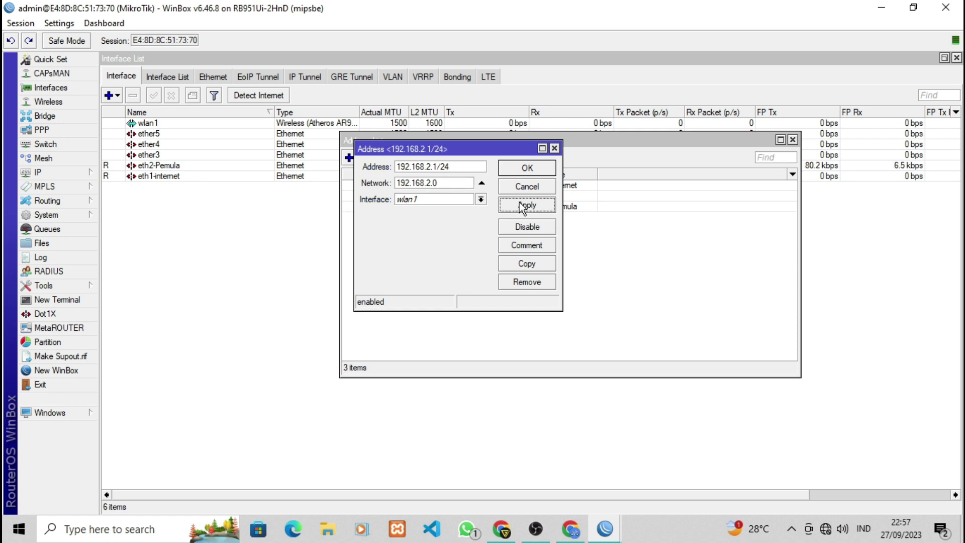
pyautogui.click(535, 167)
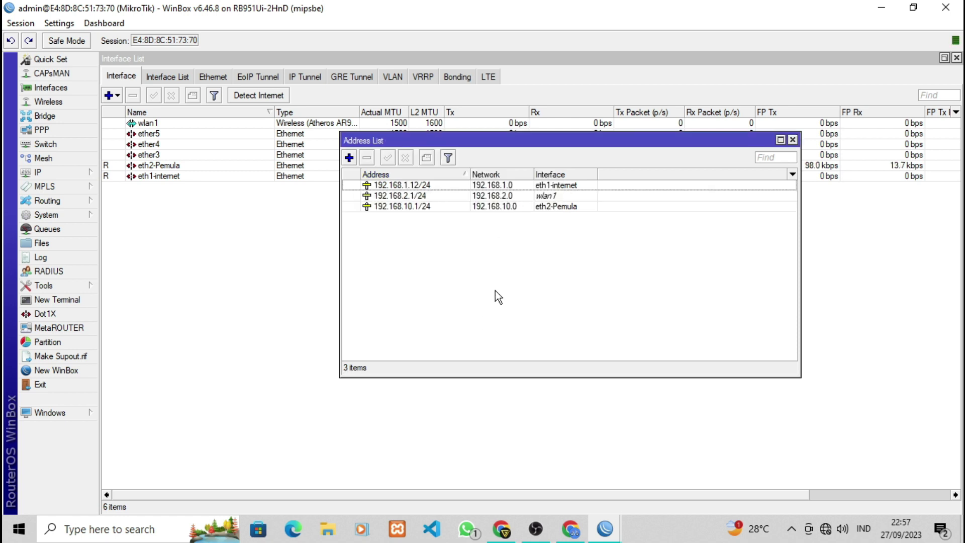
pyautogui.click(792, 140)
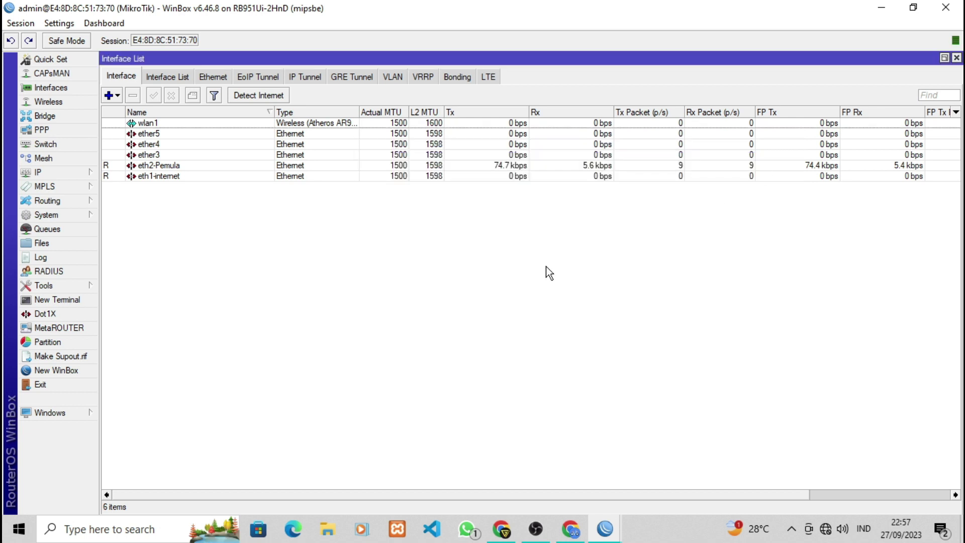
# Ping 192.168.1.1 from a new terminal, stop it after 15/15 replies, and close it.
pyautogui.click(77, 301)
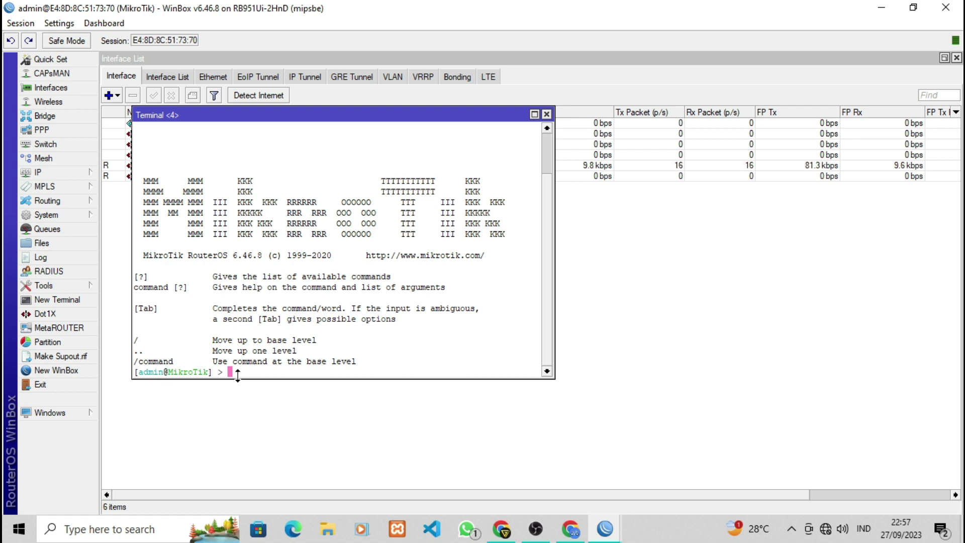
pyautogui.write('ping 192.168.1.1')
pyautogui.press('Return')
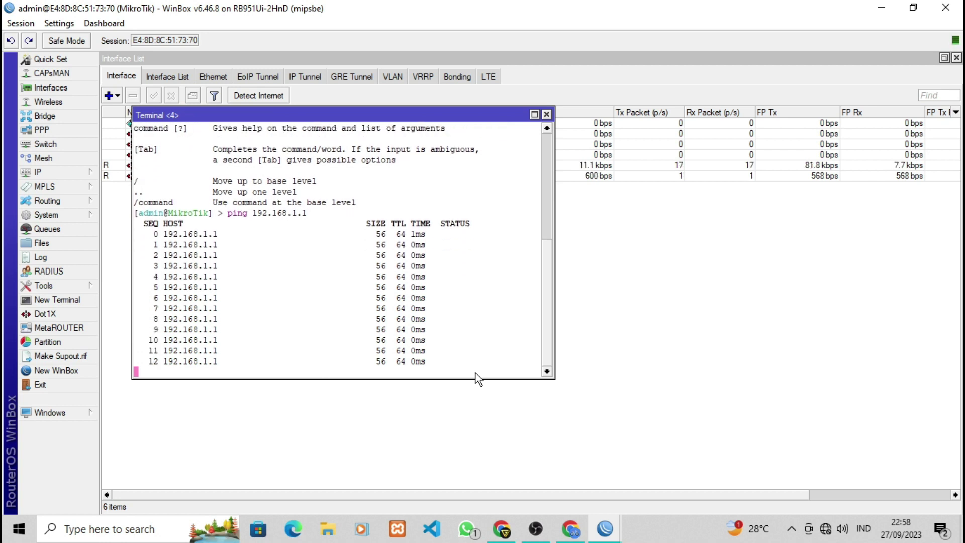
pyautogui.hotkey('ctrl', 'c')
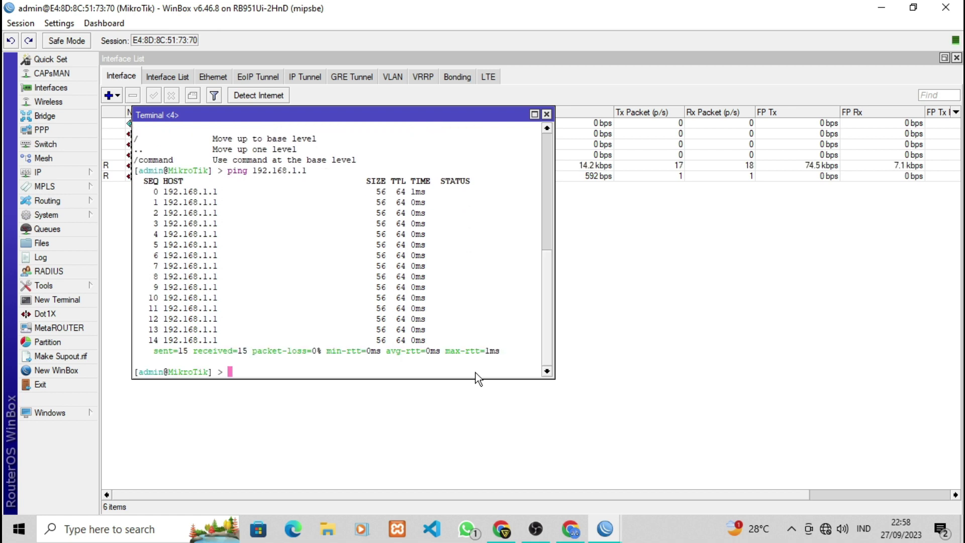
pyautogui.click(547, 113)
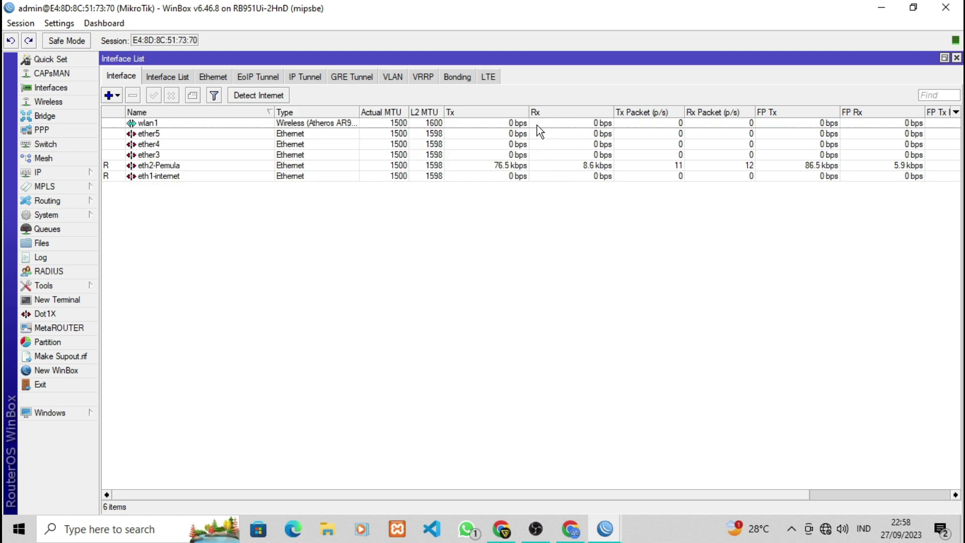
# Add a DHCP client on the eth1-internet interface and apply it.
pyautogui.click(89, 173)
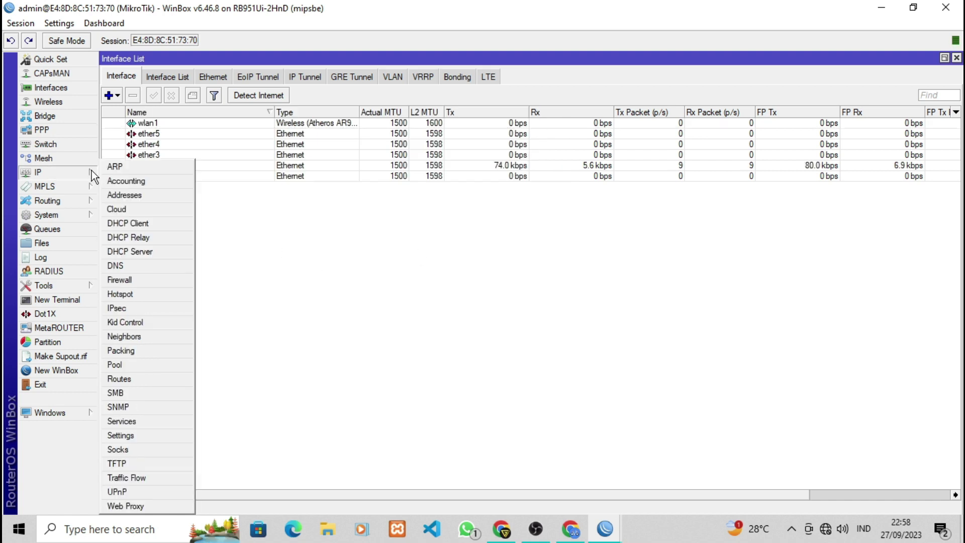
pyautogui.click(120, 223)
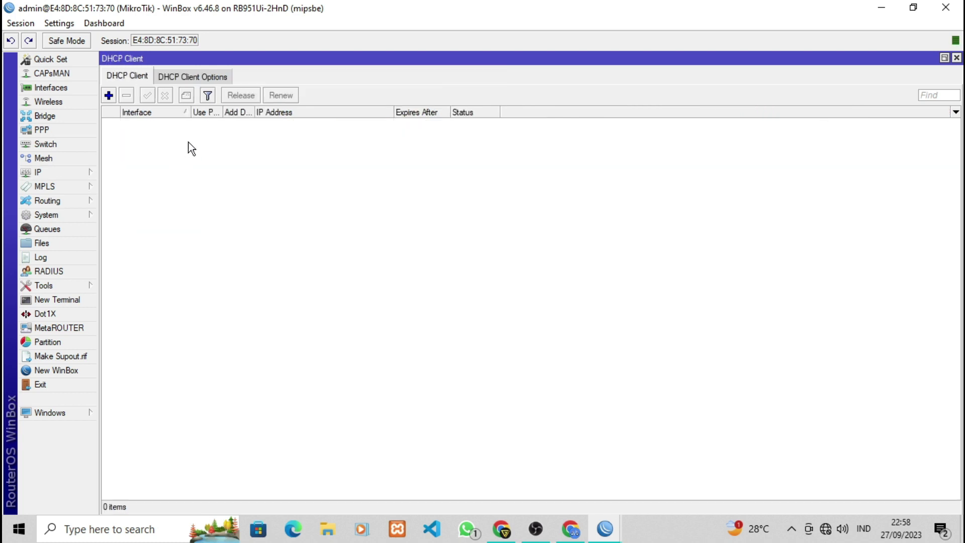
pyautogui.click(109, 95)
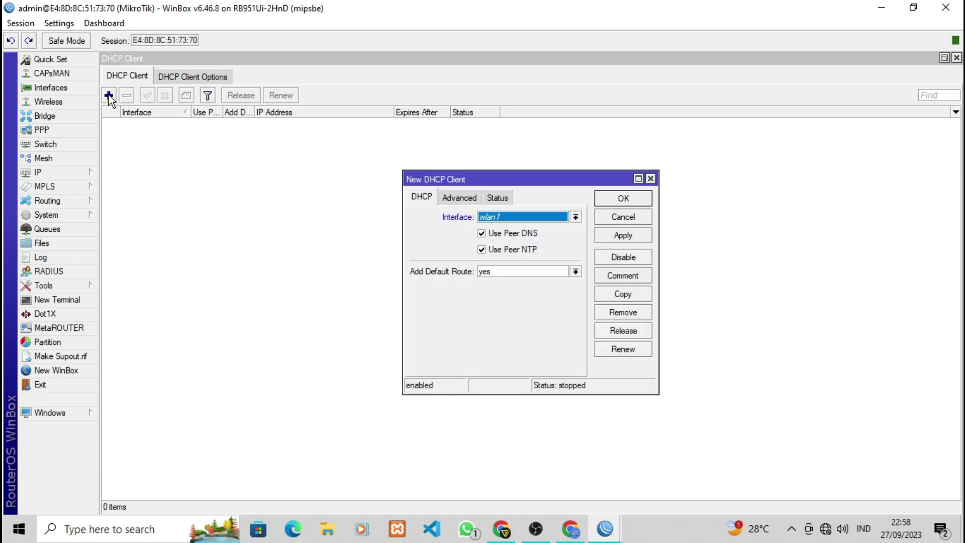
pyautogui.click(542, 216)
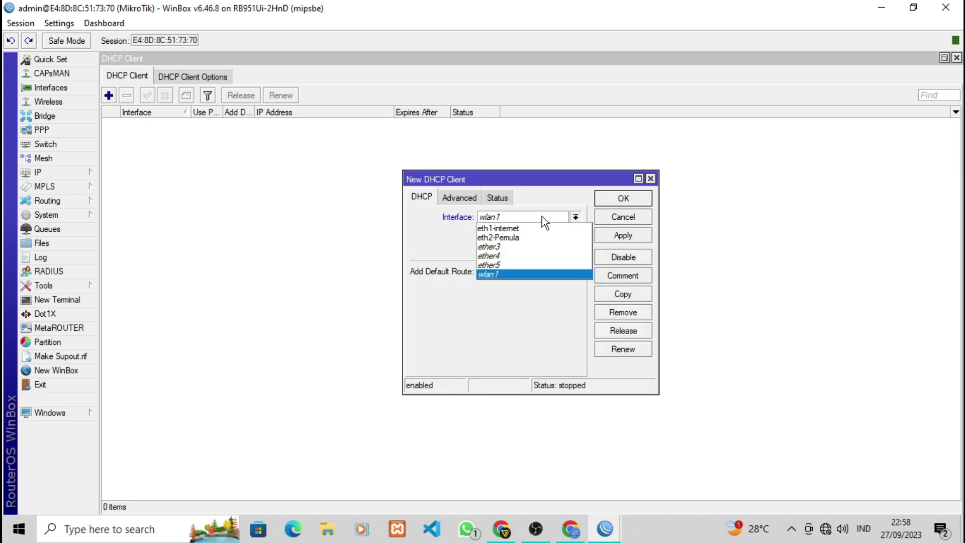
pyautogui.click(530, 228)
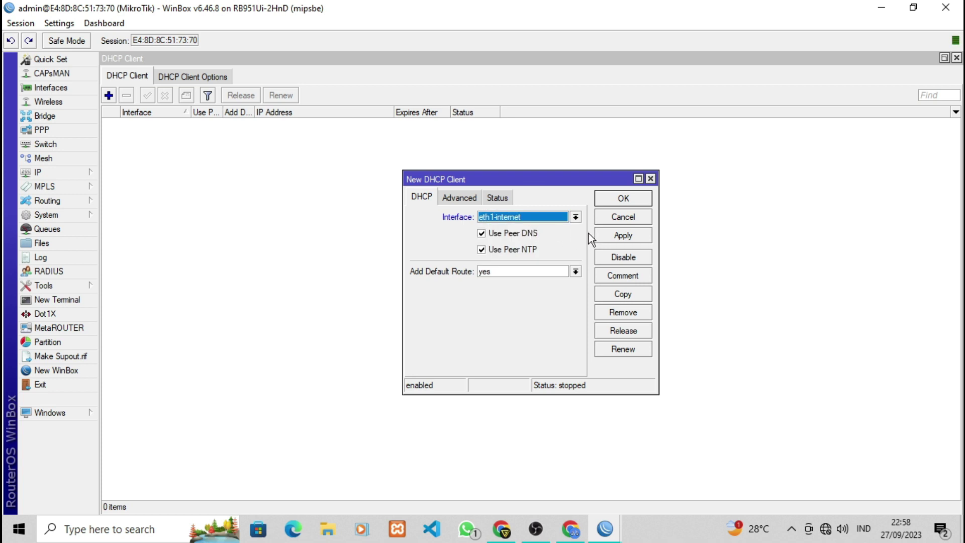
pyautogui.click(613, 234)
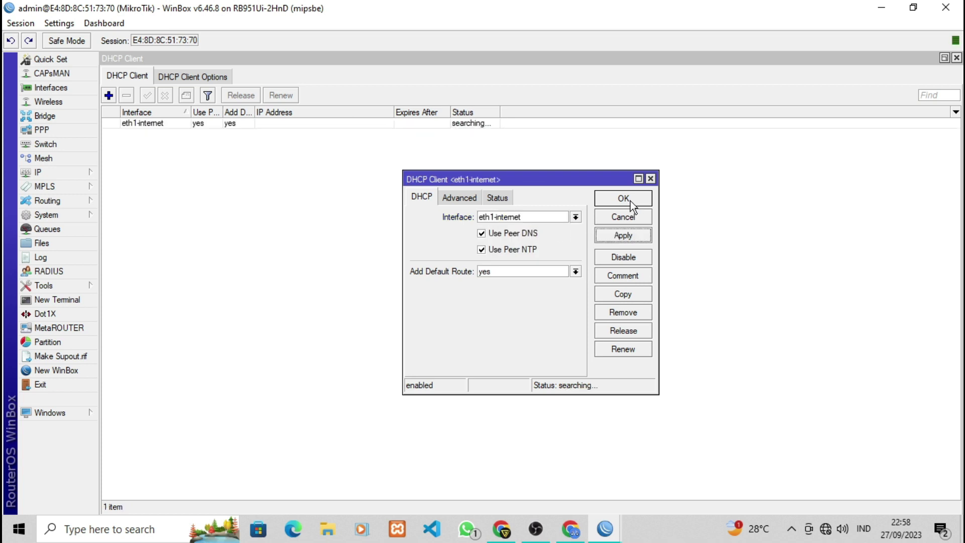
pyautogui.click(628, 200)
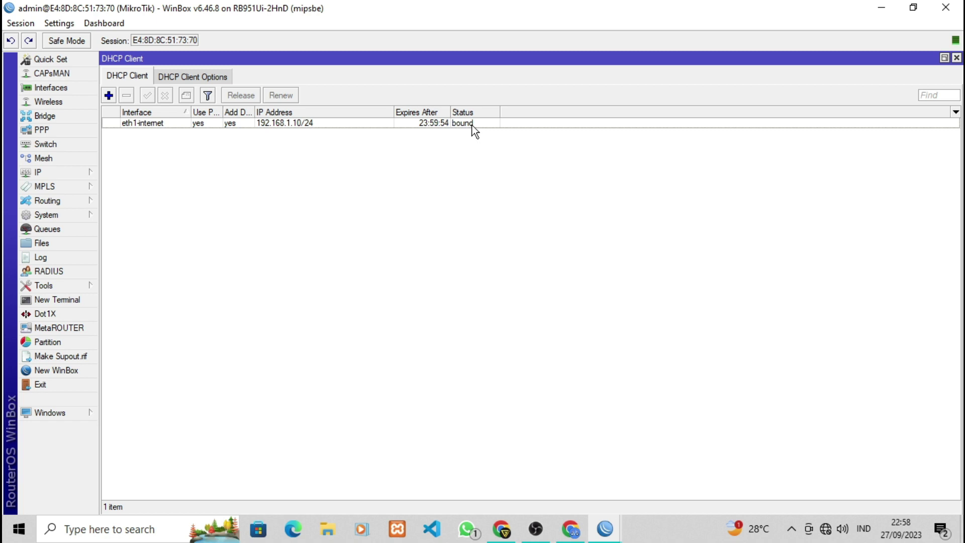
# Open the ARP list and inspect the 192.168.10.2 entry on eth2-Pemula.
pyautogui.click(86, 171)
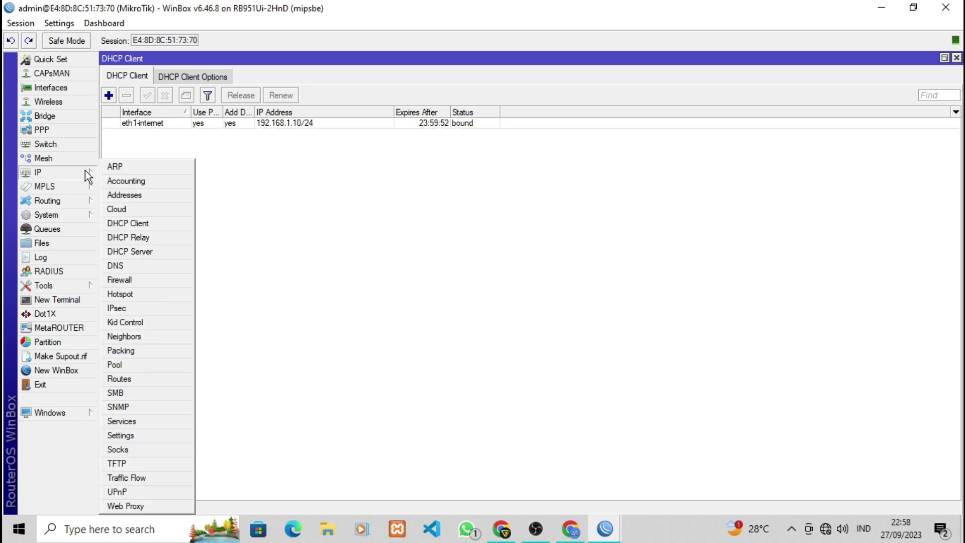
pyautogui.click(121, 164)
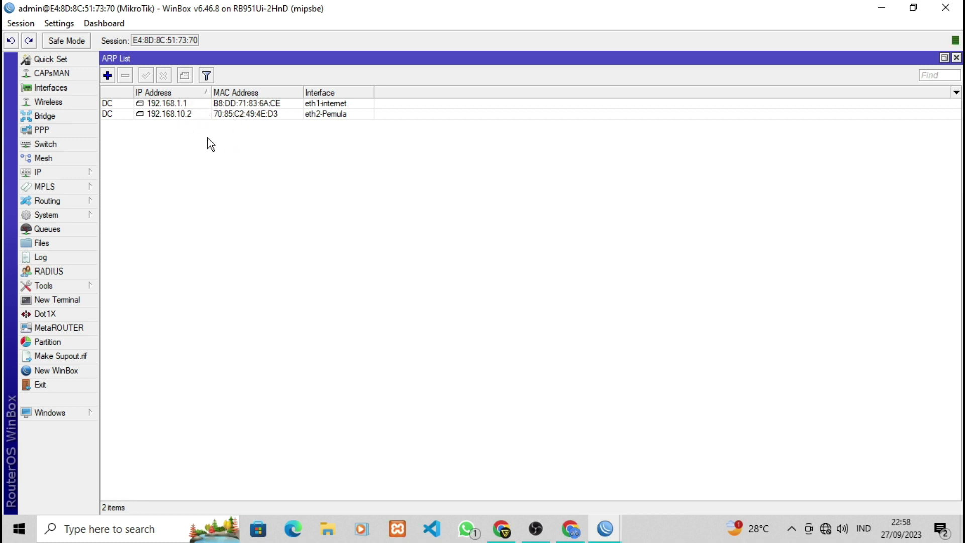
pyautogui.click(180, 114)
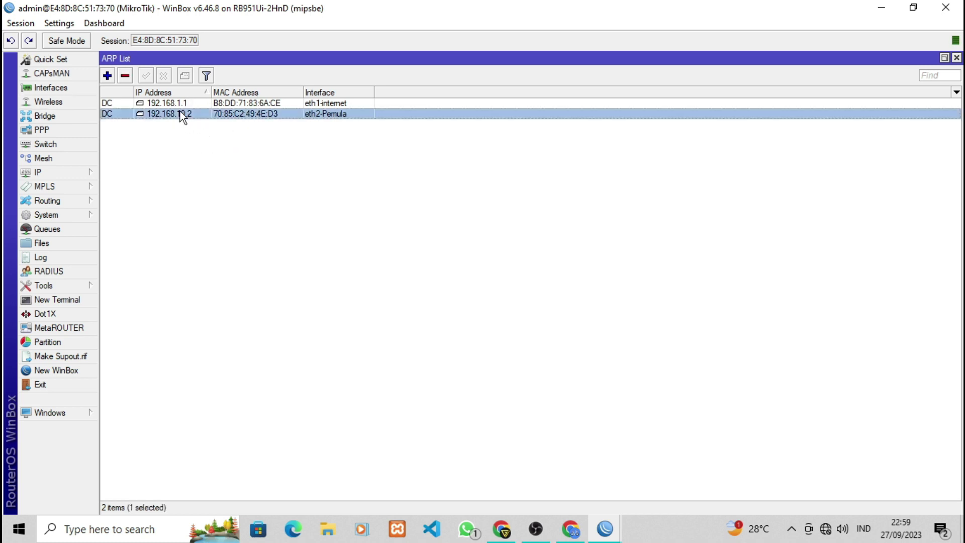
pyautogui.click(204, 134)
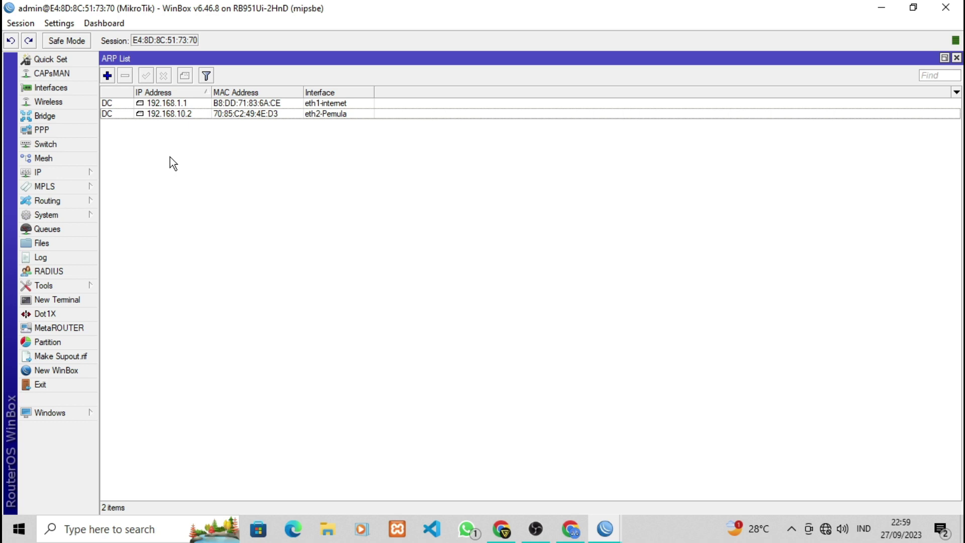
# Open a Command Prompt and run ipconfig /all.
pyautogui.press('super+r')
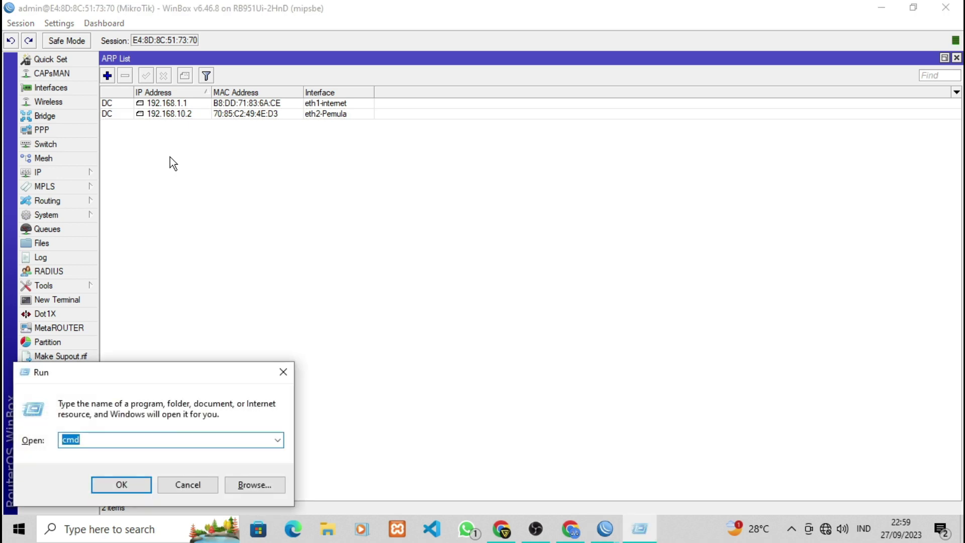
pyautogui.press('Return')
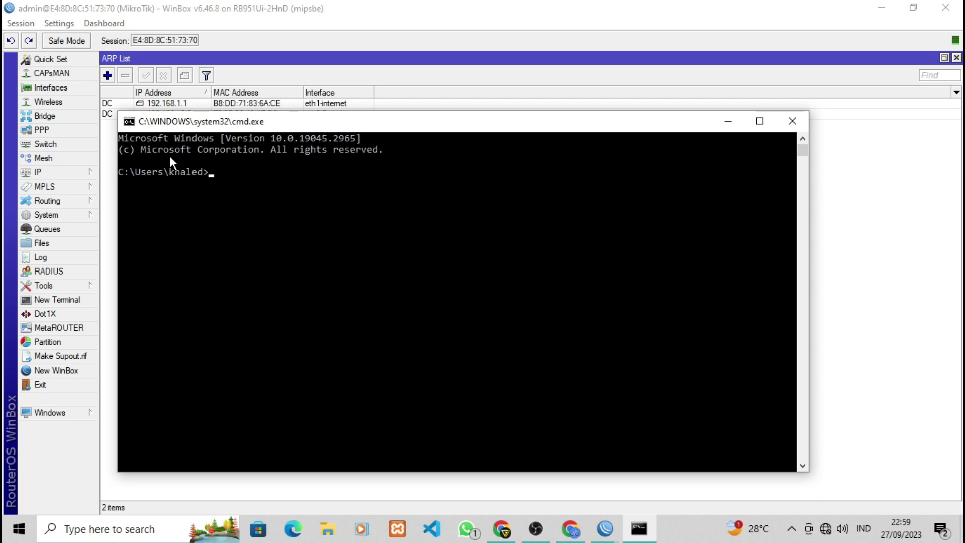
pyautogui.write('ipconfig /all')
pyautogui.press('Return')
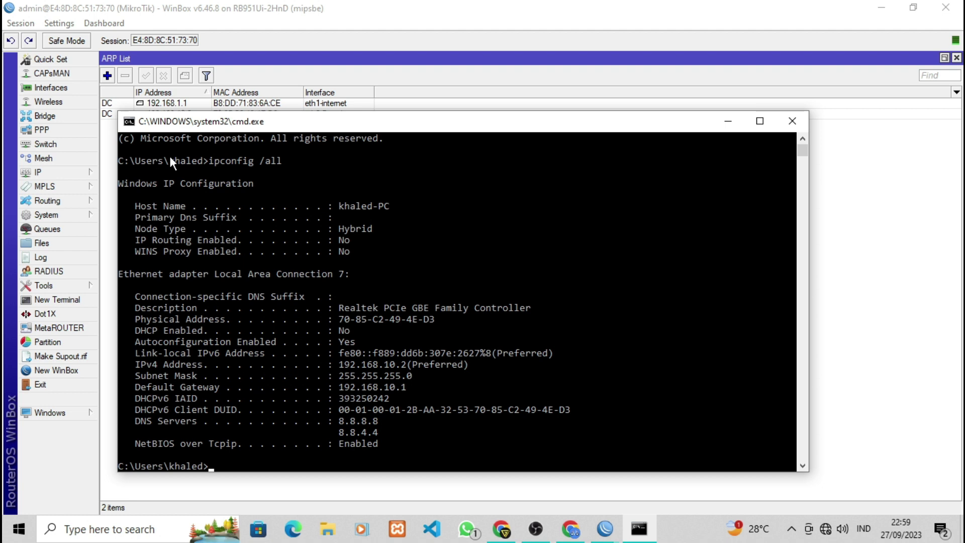
# Highlight the PC's 192.168.10.2 IPv4 address line, then close the console.
pyautogui.scroll(-1, 160, 389)
pyautogui.moveTo(133, 326); pyautogui.dragTo(209, 324)
pyautogui.moveTo(389, 335); pyautogui.dragTo(478, 330)
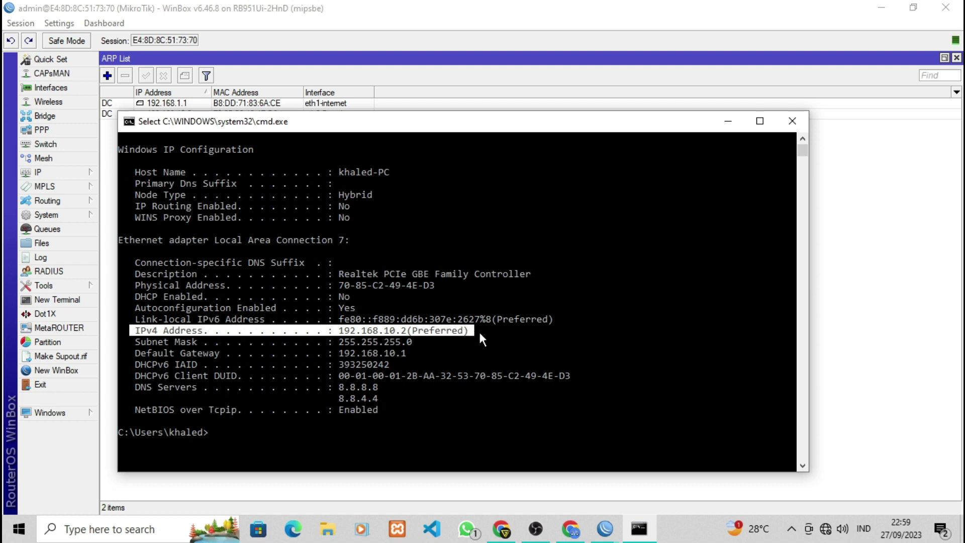
pyautogui.click(477, 331)
pyautogui.click(802, 125)
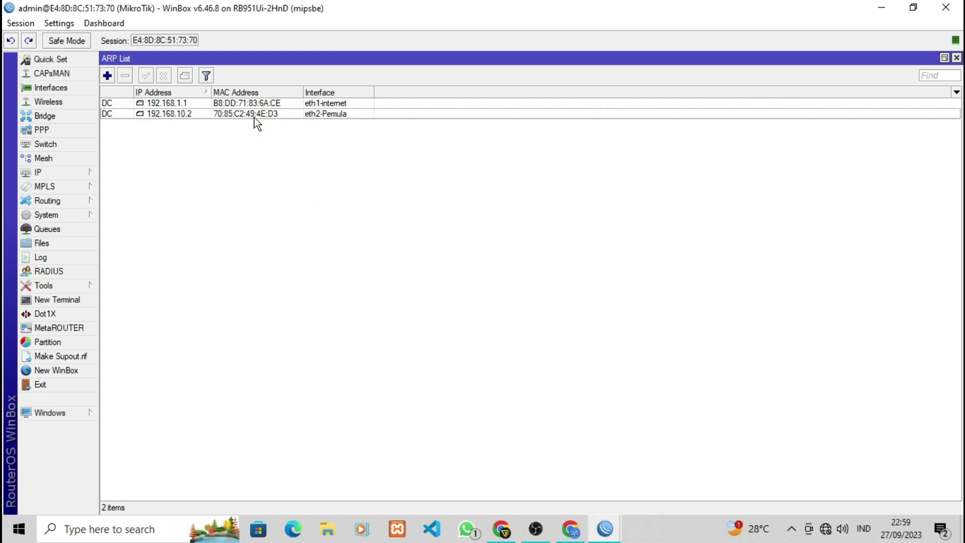
# Start the DHCP Server setup wizard on the eth2-Pemula interface.
pyautogui.click(72, 175)
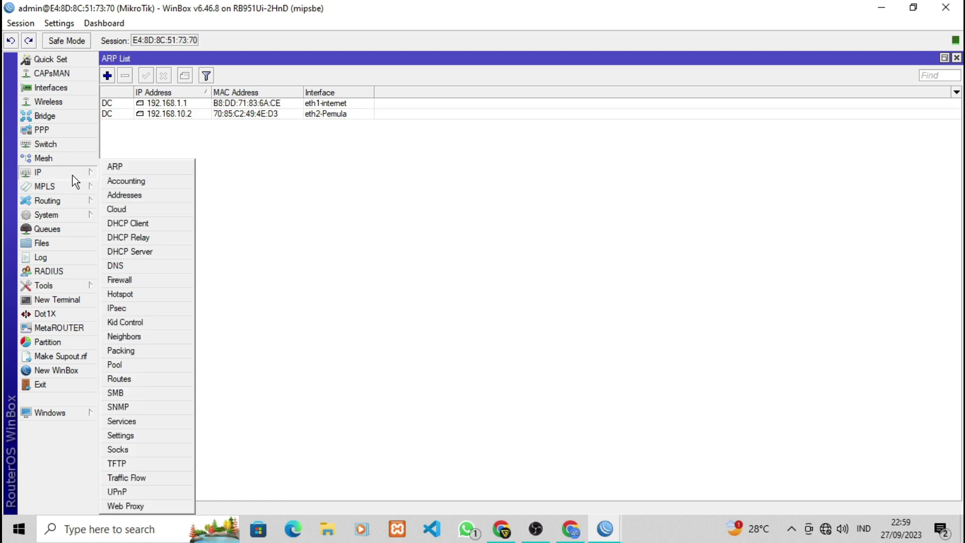
pyautogui.click(130, 252)
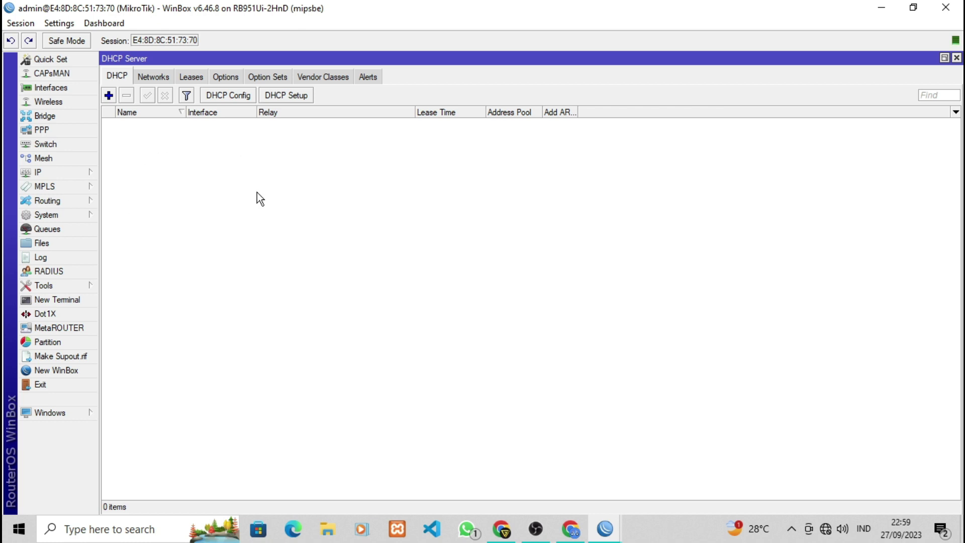
pyautogui.click(300, 97)
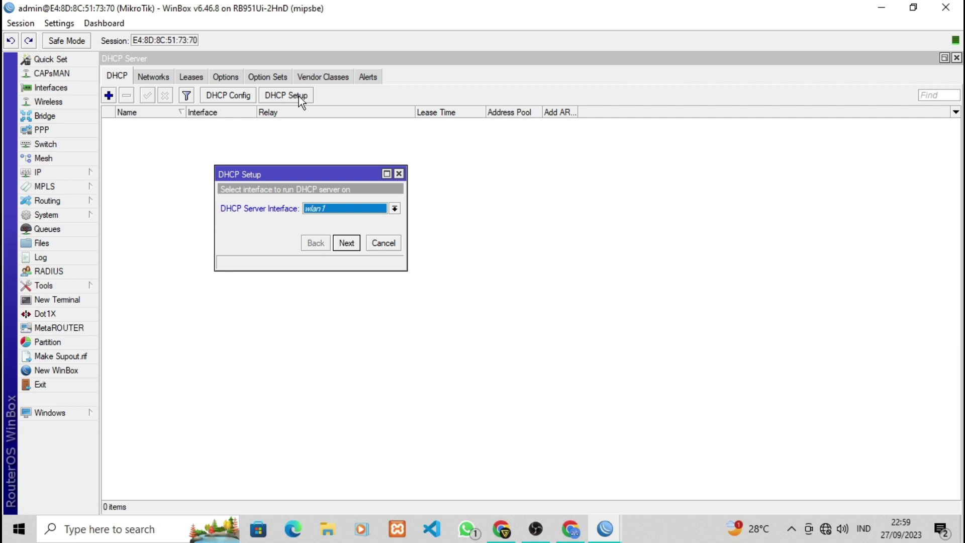
pyautogui.click(319, 208)
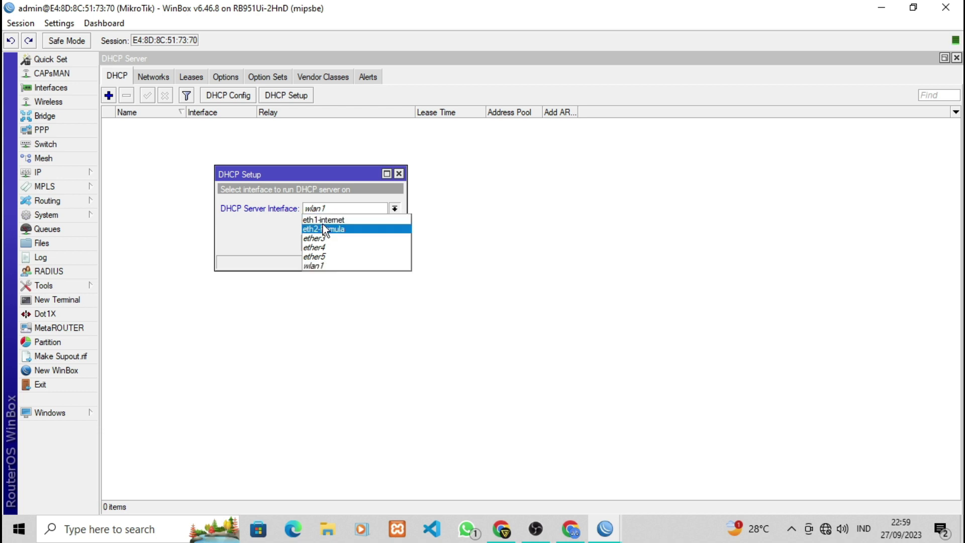
pyautogui.click(323, 225)
# Accept 192.168.10.0/24, gateway 192.168.10.1, DNS 192.168.1.1 and a 00:10:00 lease to create dhcp1.
pyautogui.click(347, 240)
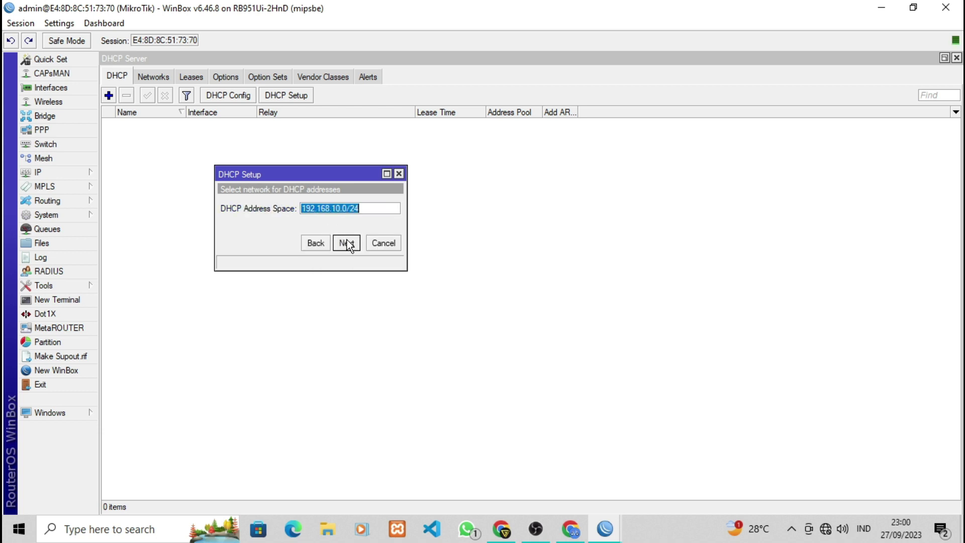
pyautogui.click(346, 240)
pyautogui.click(346, 240)
pyautogui.click(346, 240)
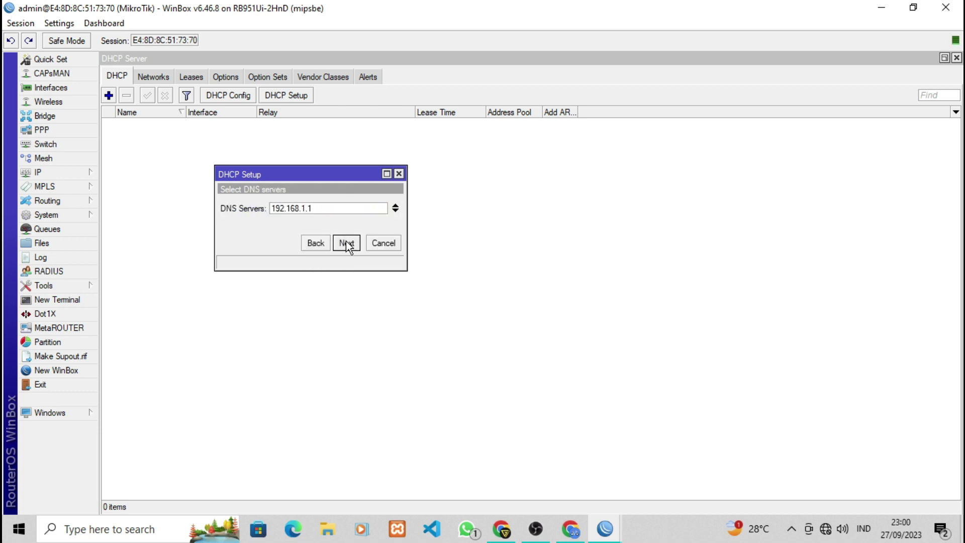
pyautogui.click(346, 241)
pyautogui.click(346, 240)
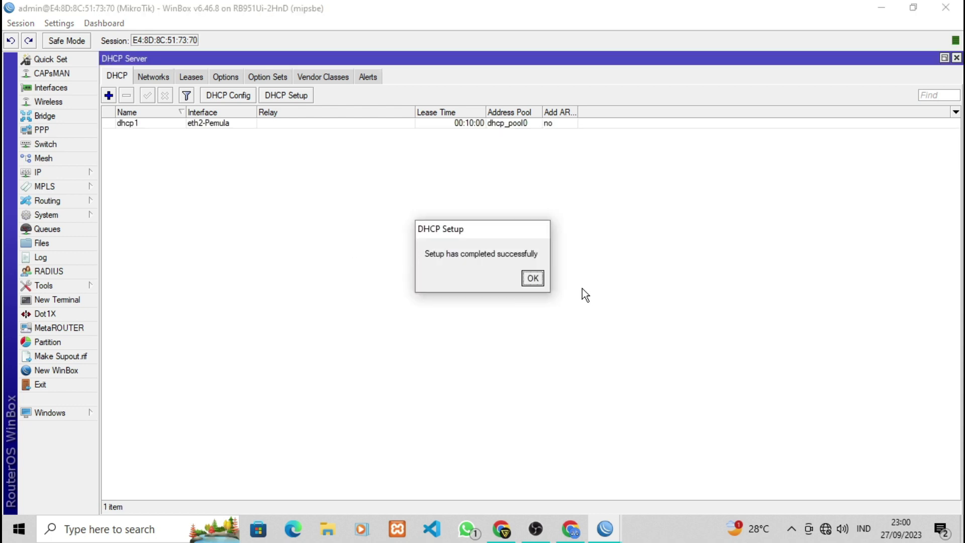
pyautogui.click(532, 279)
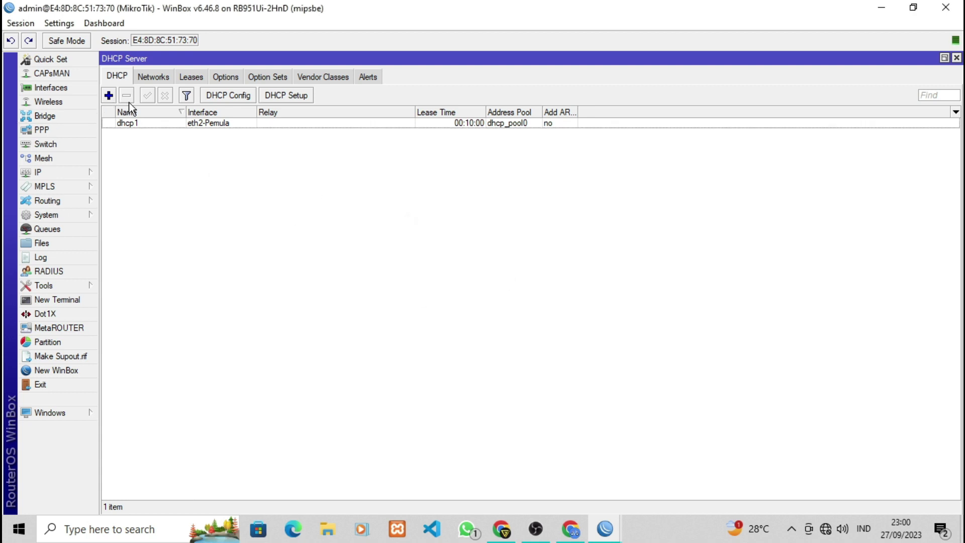
pyautogui.click(295, 94)
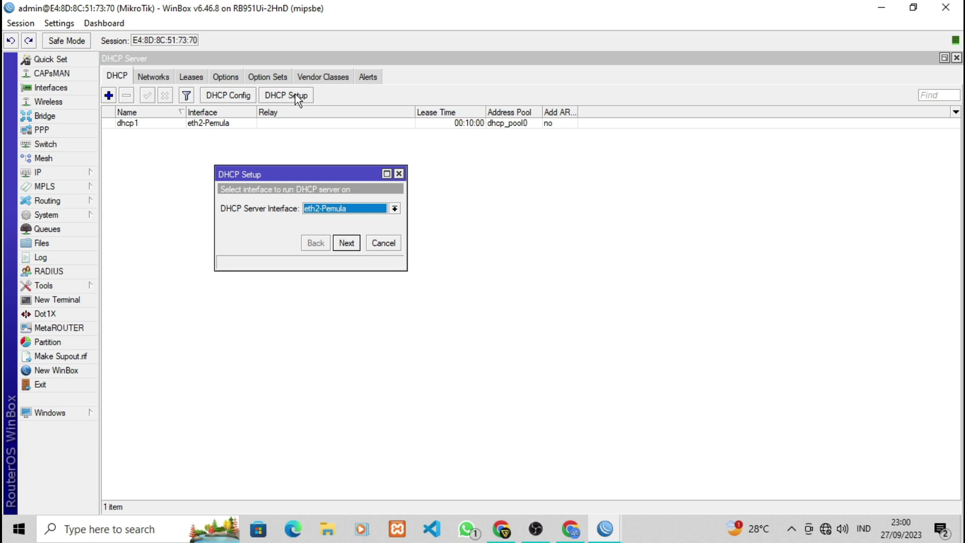
# Cancel the wizard, check the wlan1 interface, and return to the DHCP servers.
pyautogui.click(399, 174)
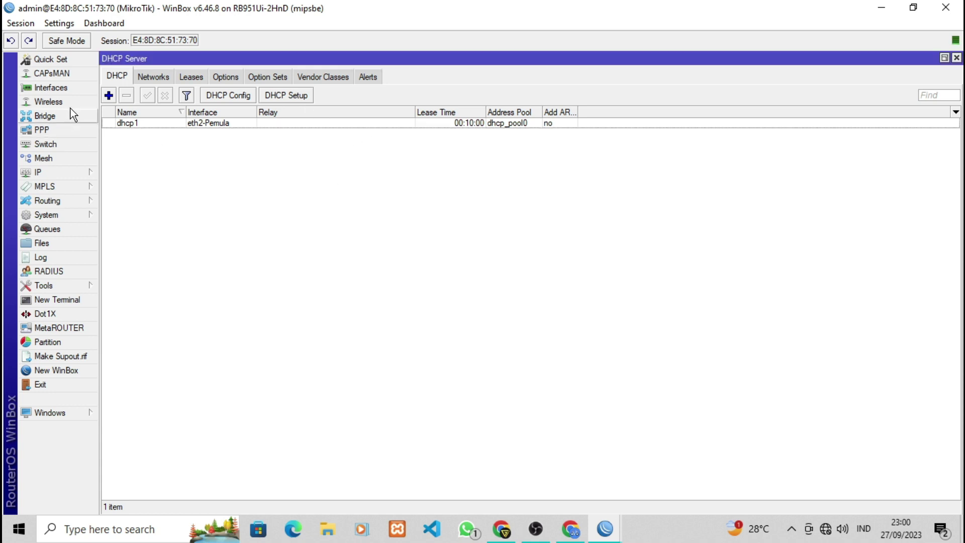
pyautogui.click(69, 89)
pyautogui.click(153, 125)
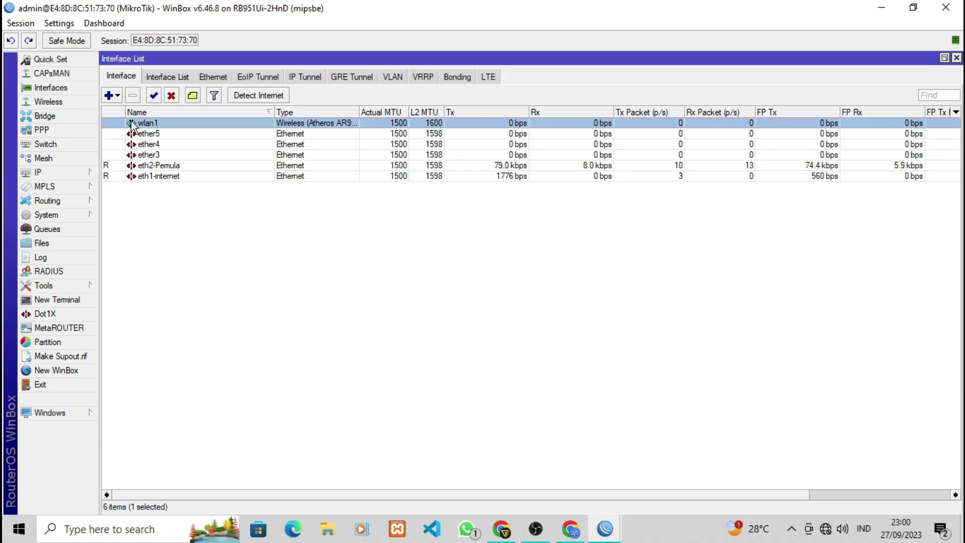
pyautogui.click(75, 170)
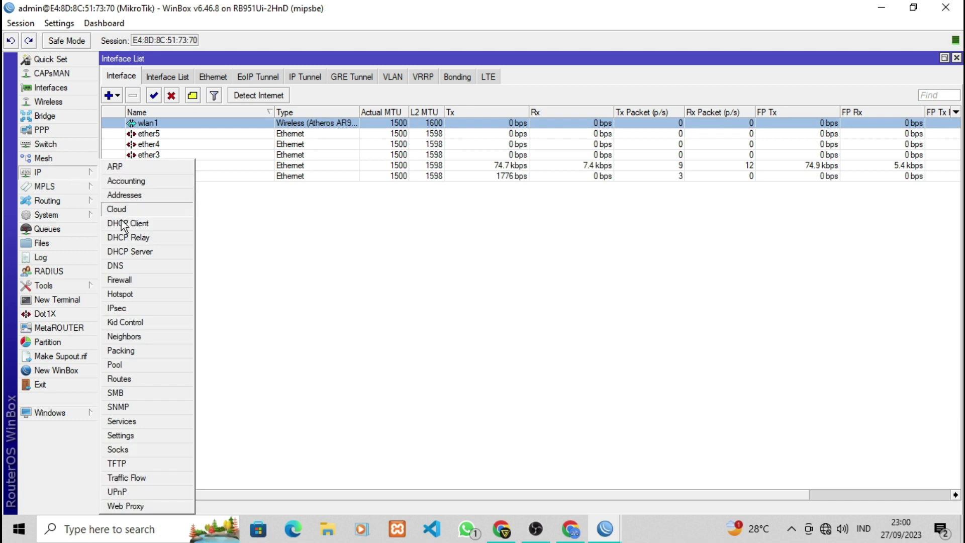
pyautogui.click(128, 251)
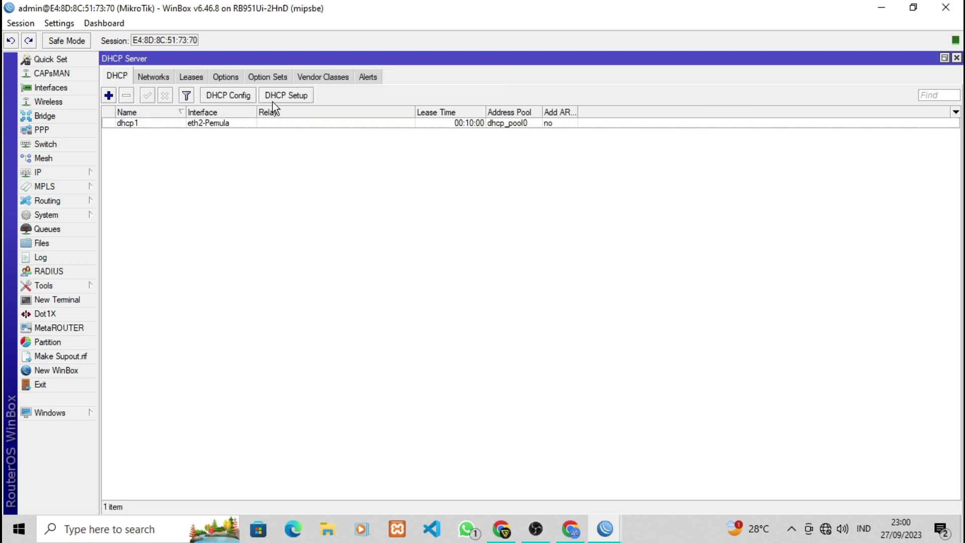
# Run DHCP setup on wlan1, accepting the suggested defaults and a 00:10:00 lease.
pyautogui.click(298, 97)
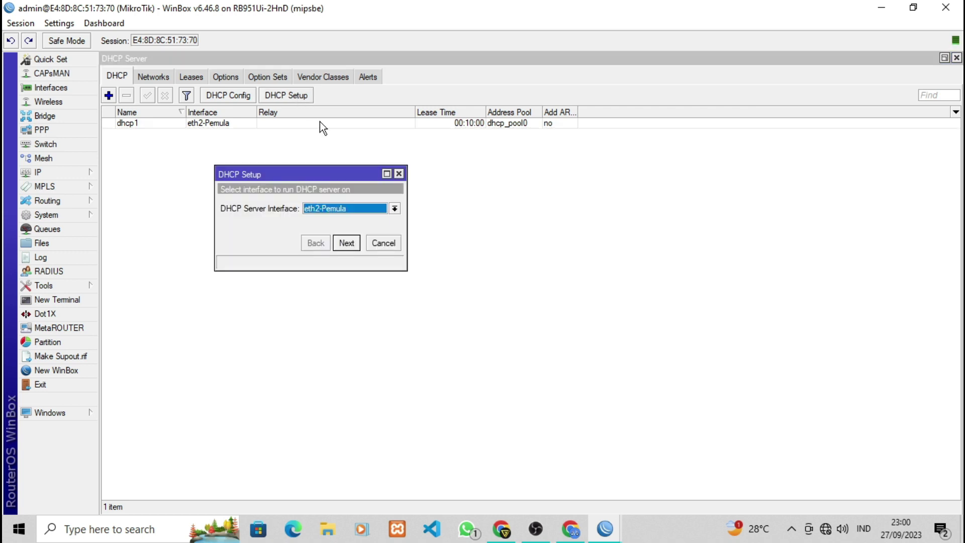
pyautogui.click(366, 210)
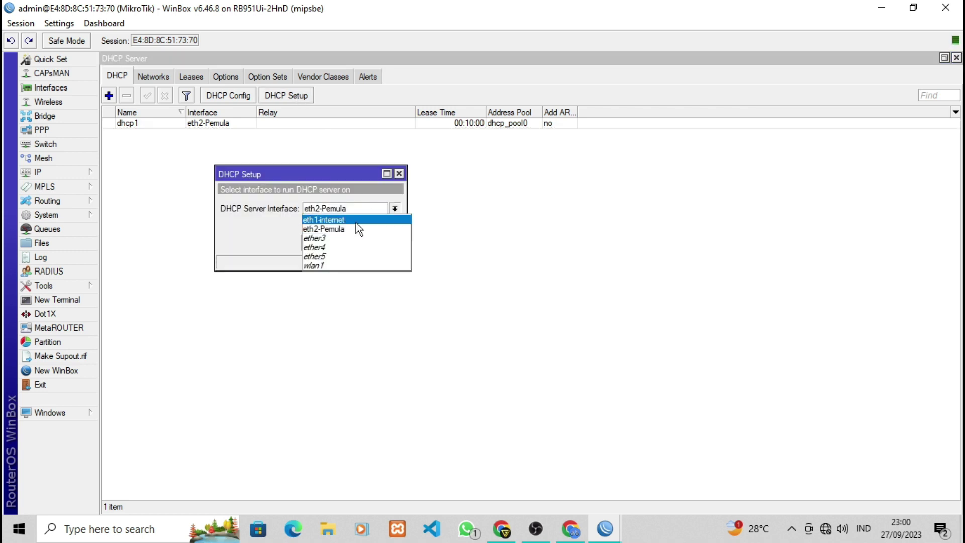
pyautogui.click(326, 265)
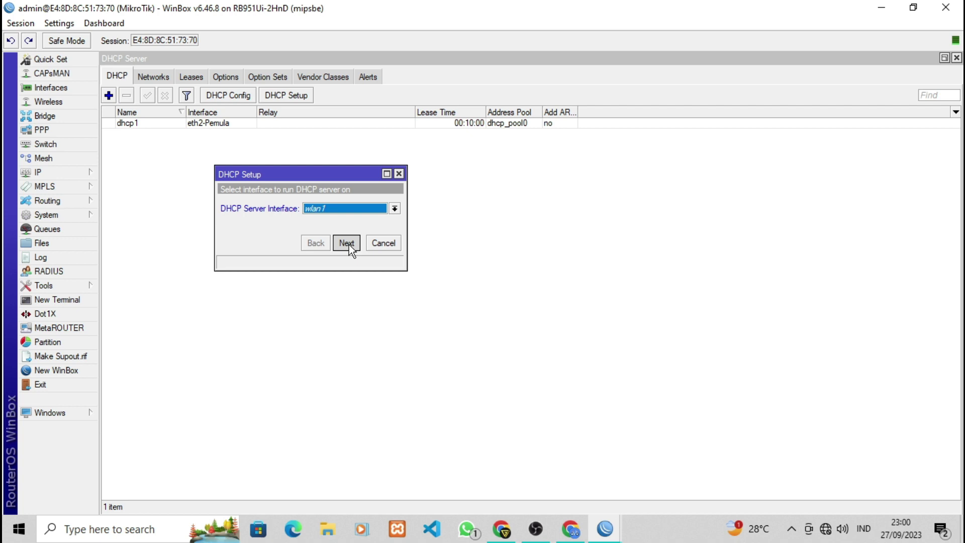
pyautogui.click(349, 244)
pyautogui.click(349, 244)
pyautogui.click(349, 245)
pyautogui.click(346, 243)
pyautogui.click(346, 243)
pyautogui.click(349, 244)
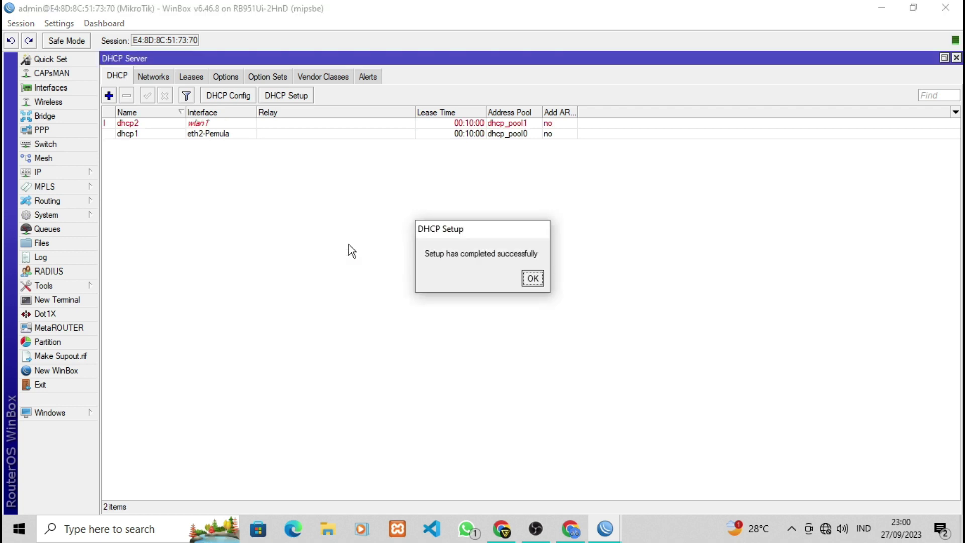
pyautogui.click(532, 278)
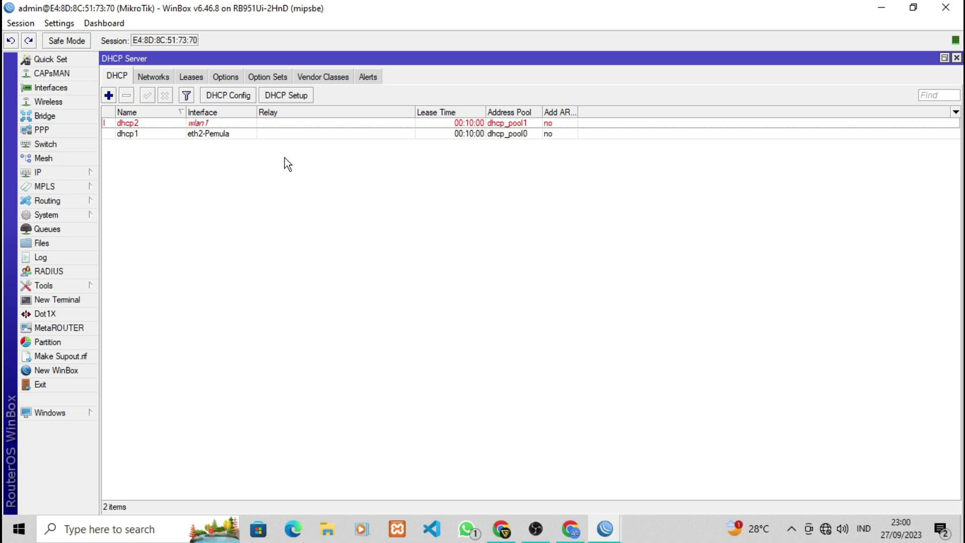
# Compare the dhcp1 and dhcp2 entries in the DHCP server list.
pyautogui.click(230, 133)
pyautogui.click(232, 124)
pyautogui.click(225, 132)
pyautogui.click(210, 152)
pyautogui.click(218, 122)
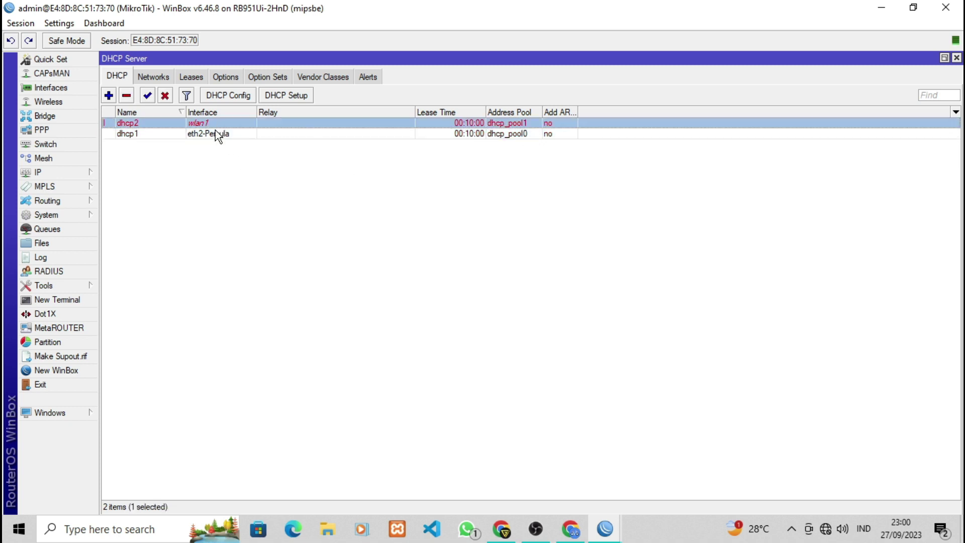
pyautogui.click(211, 170)
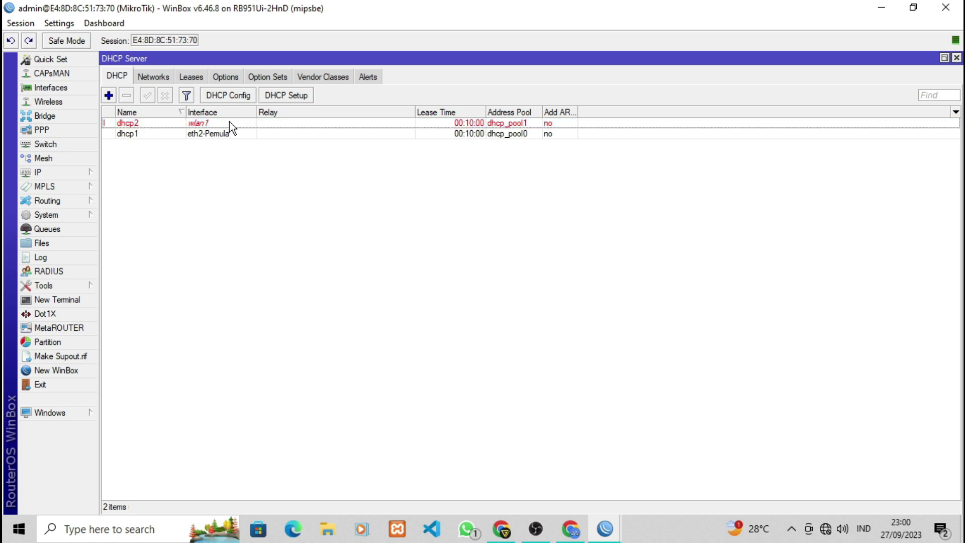
pyautogui.click(179, 123)
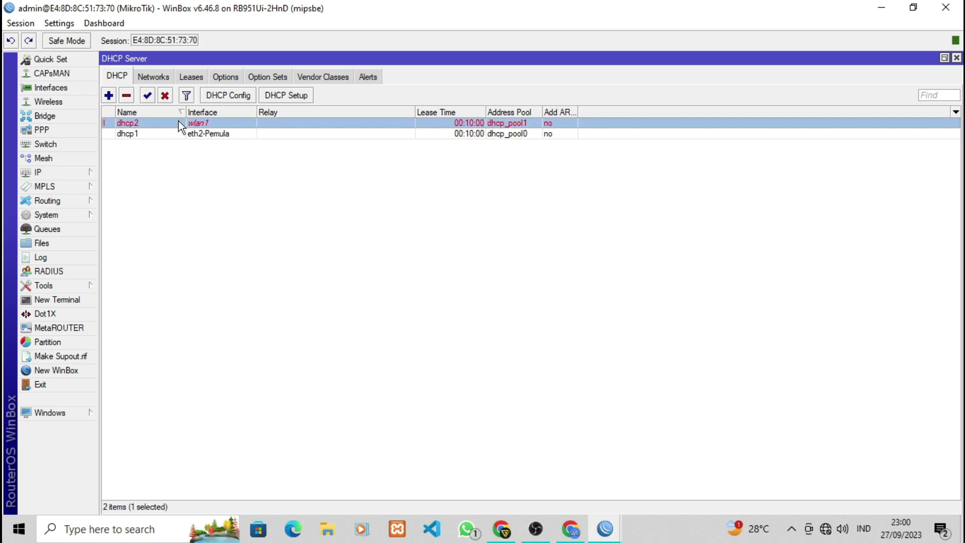
pyautogui.click(222, 132)
pyautogui.click(222, 124)
pyautogui.click(208, 161)
pyautogui.click(220, 132)
pyautogui.click(225, 121)
pyautogui.click(216, 133)
pyautogui.click(225, 122)
pyautogui.click(210, 152)
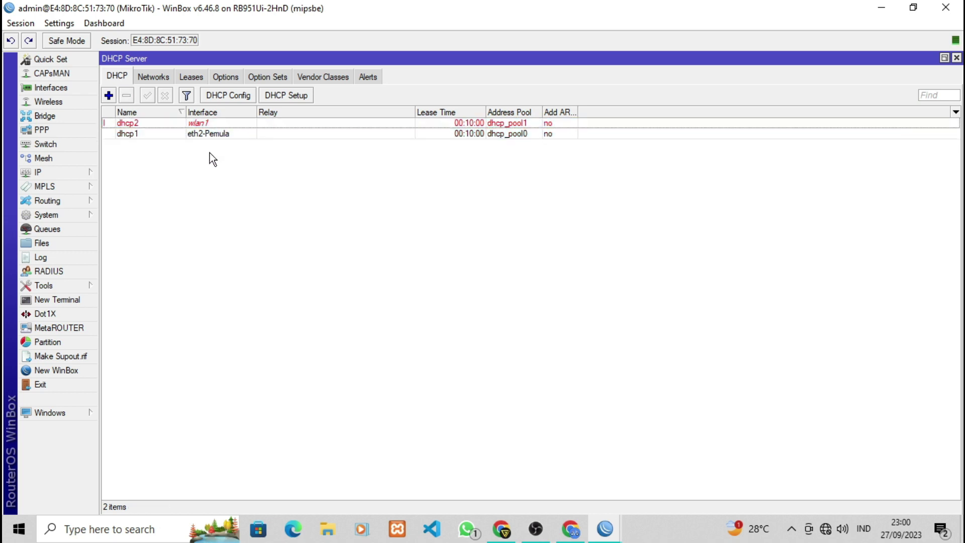
pyautogui.click(74, 170)
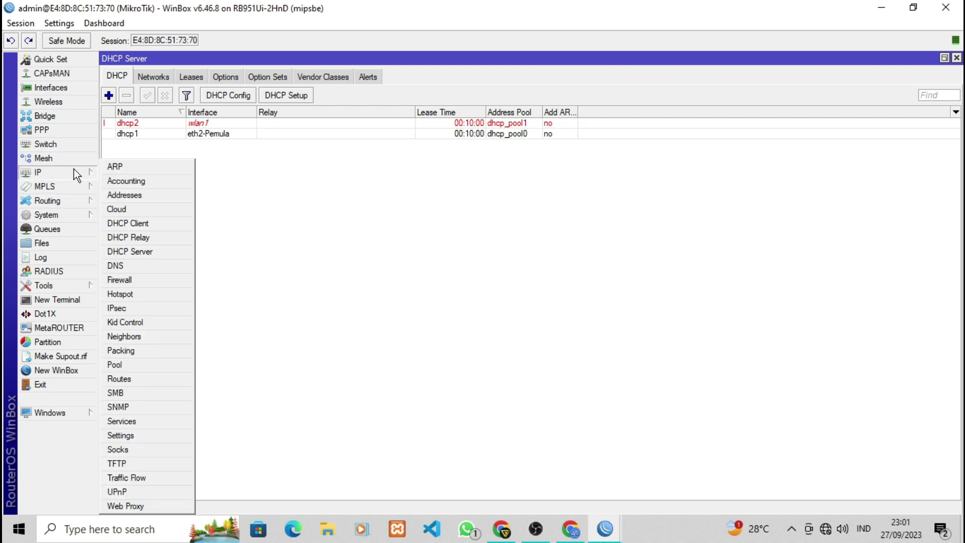
pyautogui.click(114, 365)
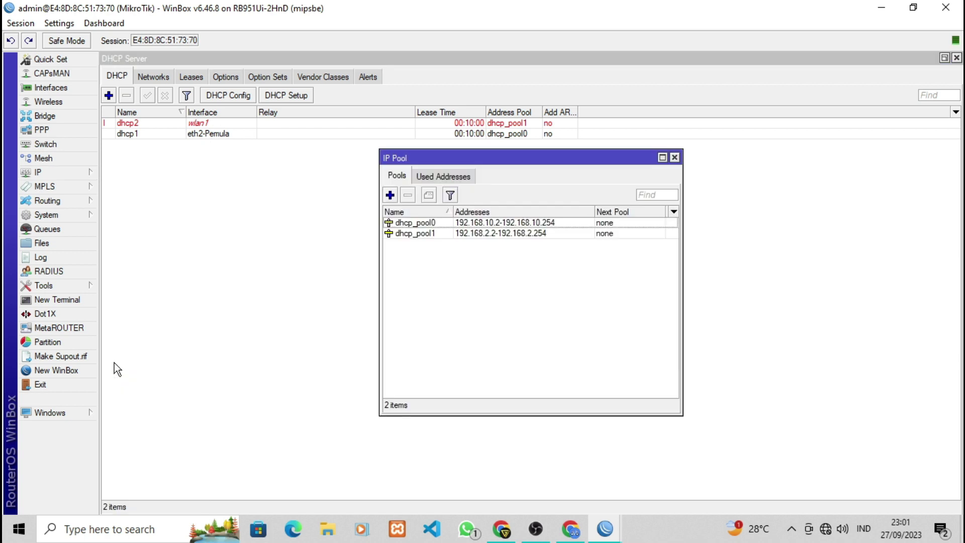
pyautogui.click(445, 233)
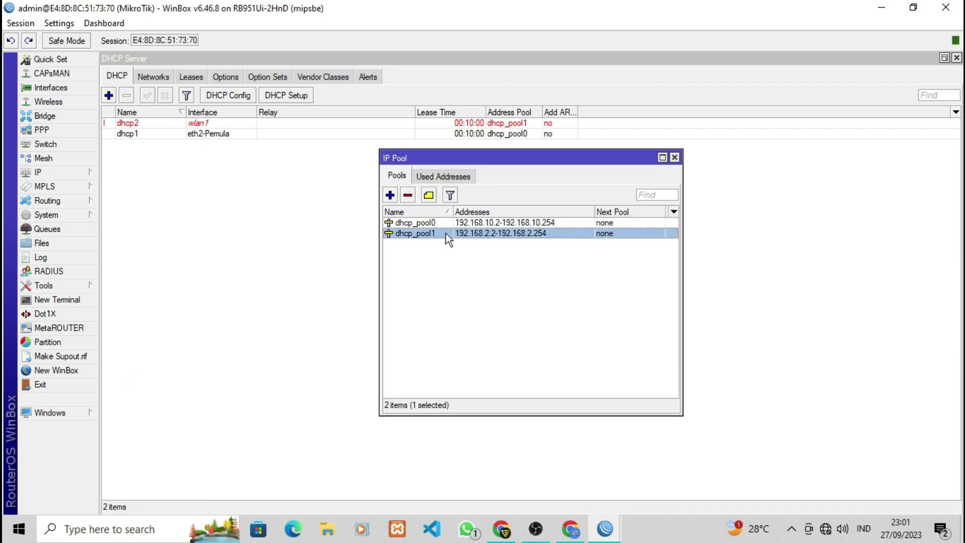
pyautogui.click(454, 223)
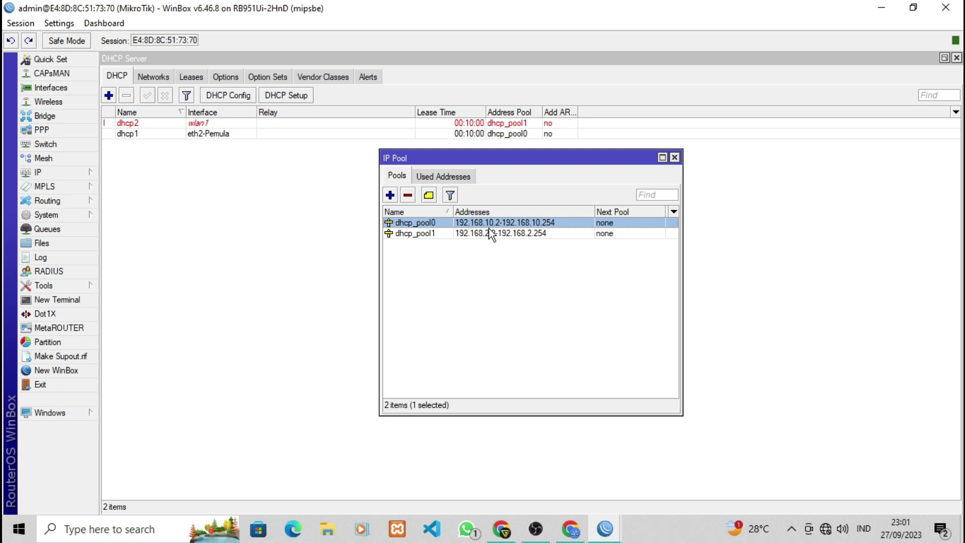
pyautogui.click(473, 232)
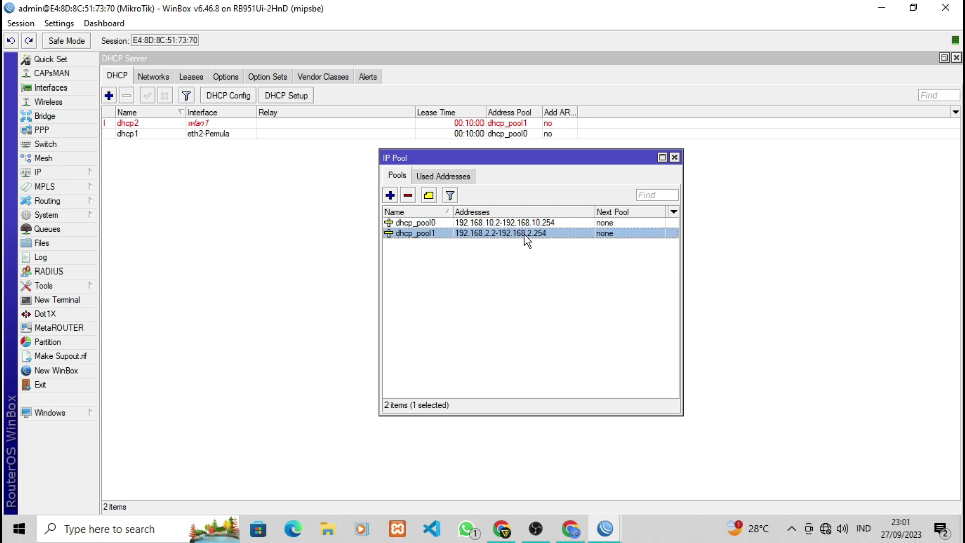
pyautogui.click(674, 158)
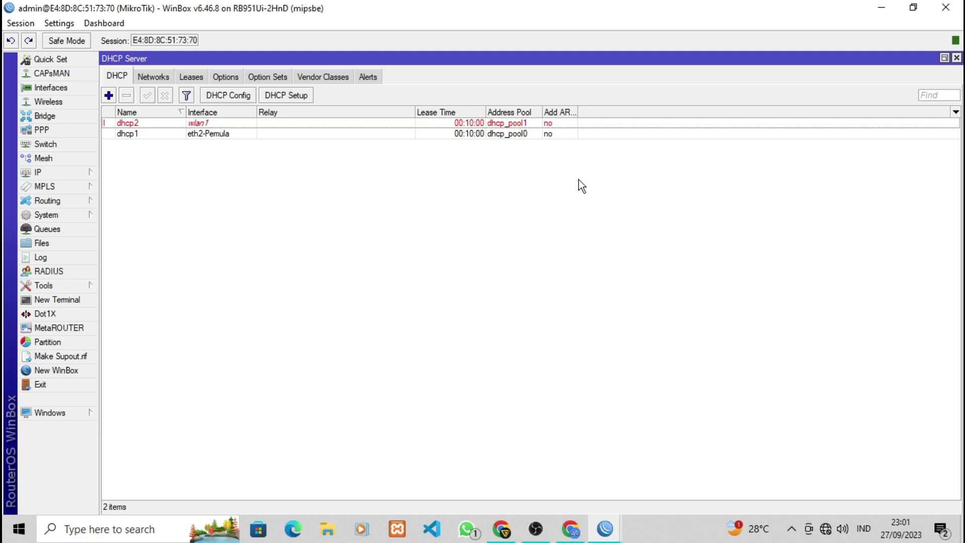
pyautogui.click(78, 178)
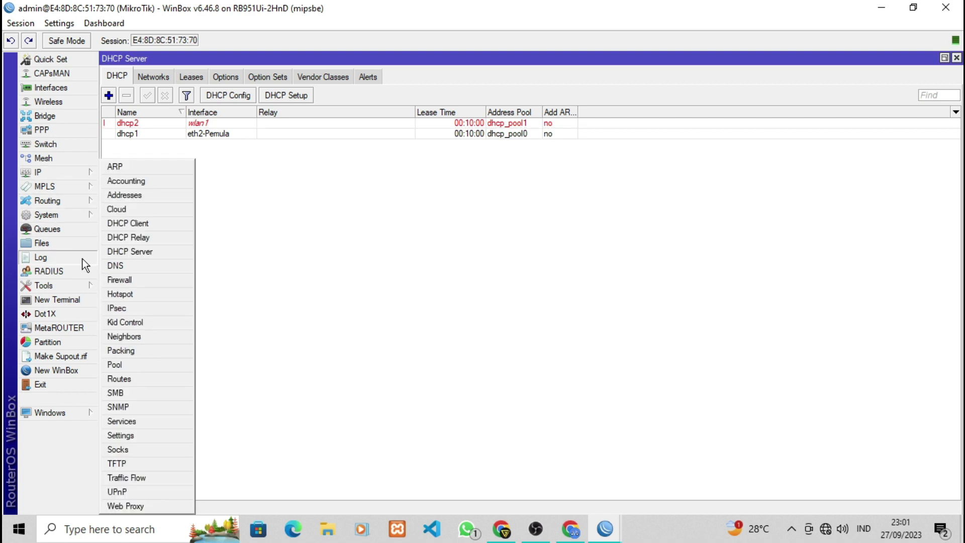
# Open the Route List to view the default route via 192.168.1.1.
pyautogui.click(119, 379)
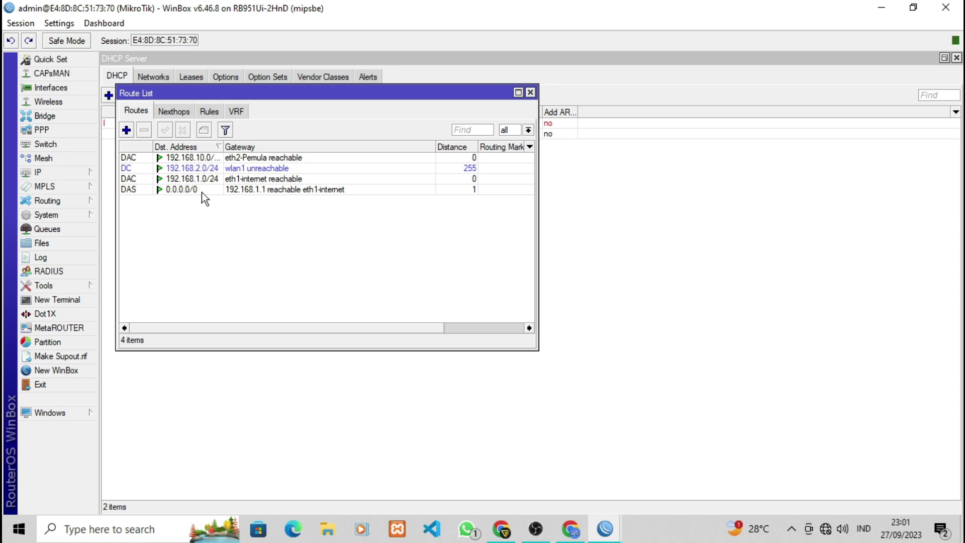
# Close the route list and bring up the ARP table again.
pyautogui.click(530, 92)
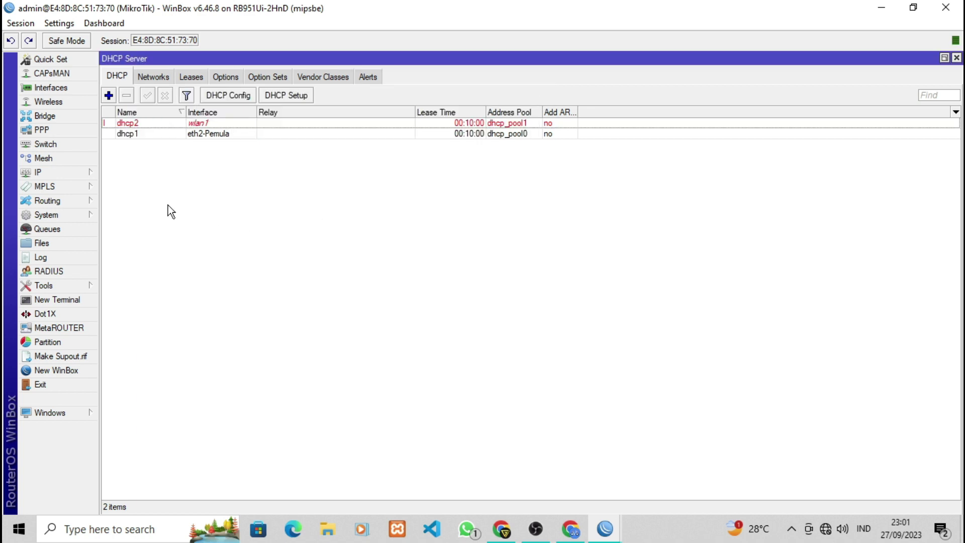
pyautogui.click(89, 173)
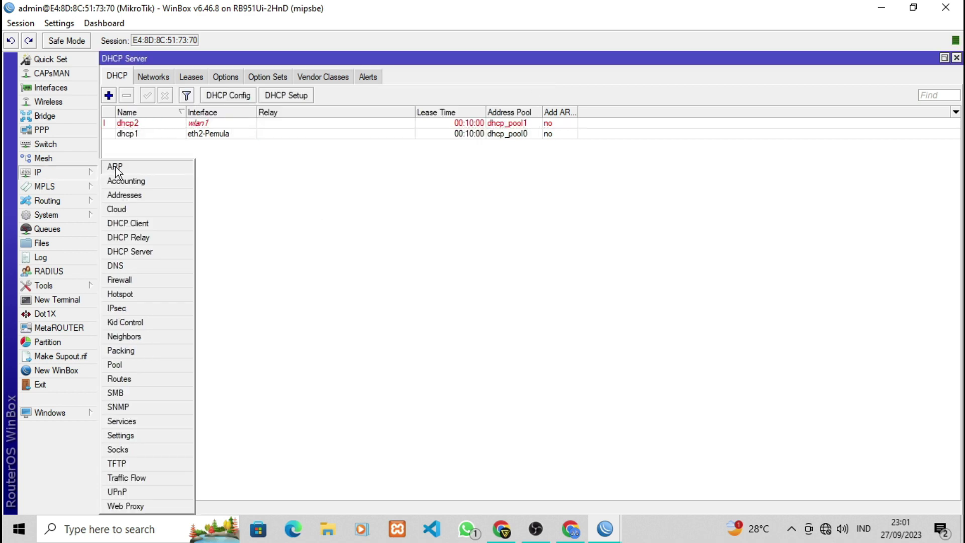
pyautogui.click(116, 168)
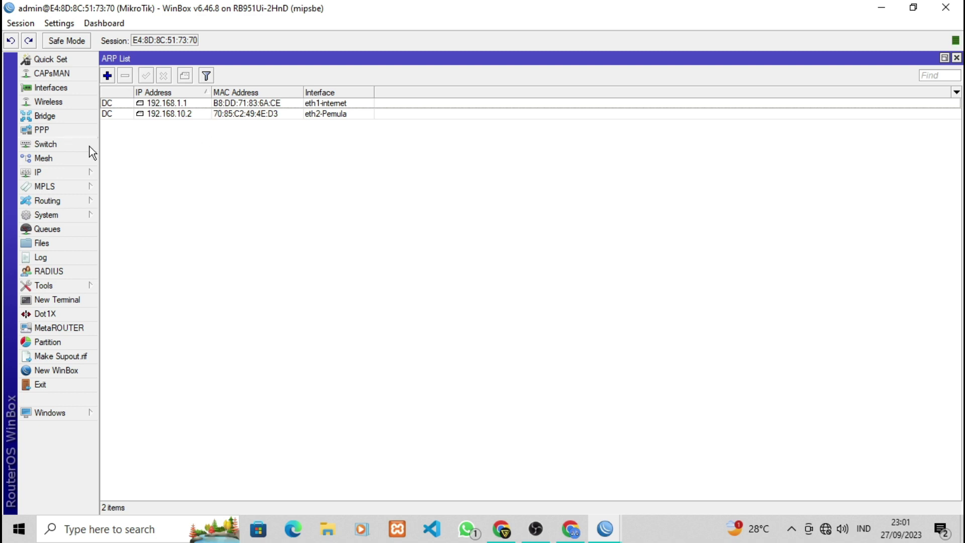
# Ping google.com from a router terminal until 0% loss is shown, then close it.
pyautogui.click(50, 299)
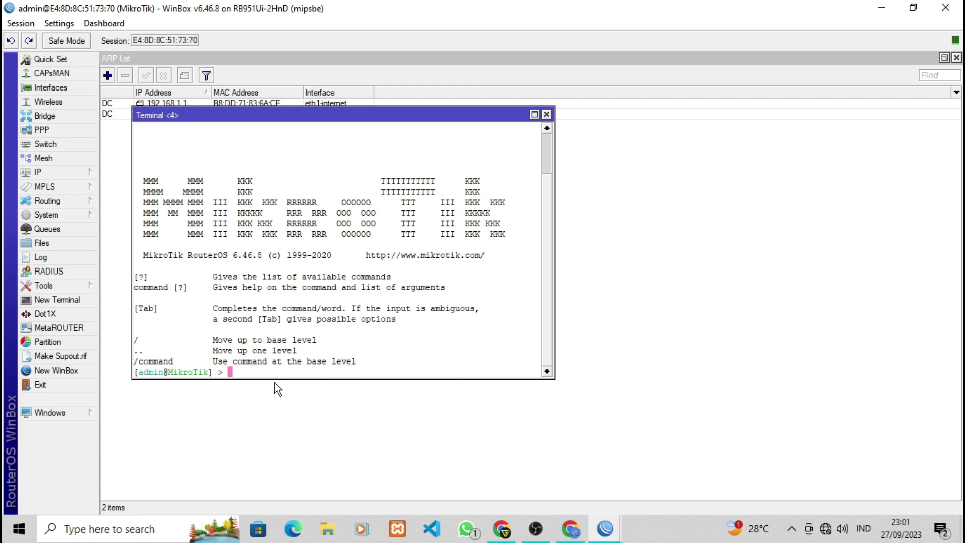
pyautogui.write('ping google.com')
pyautogui.press('Return')
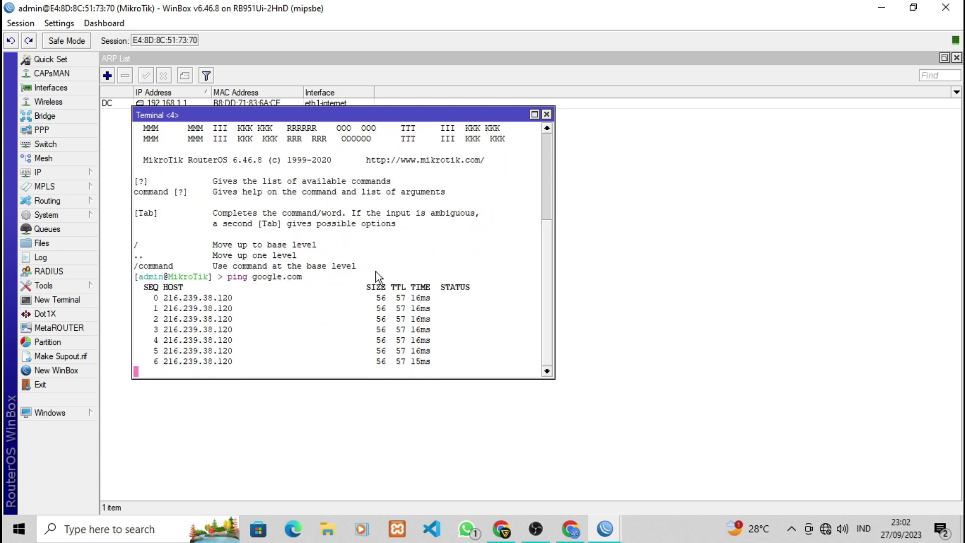
pyautogui.hotkey('ctrl', 'c')
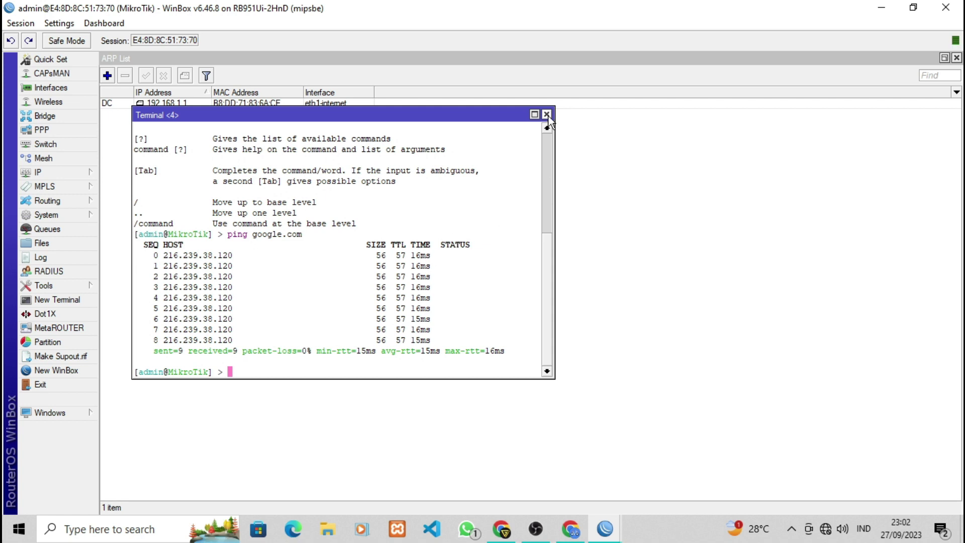
pyautogui.click(547, 114)
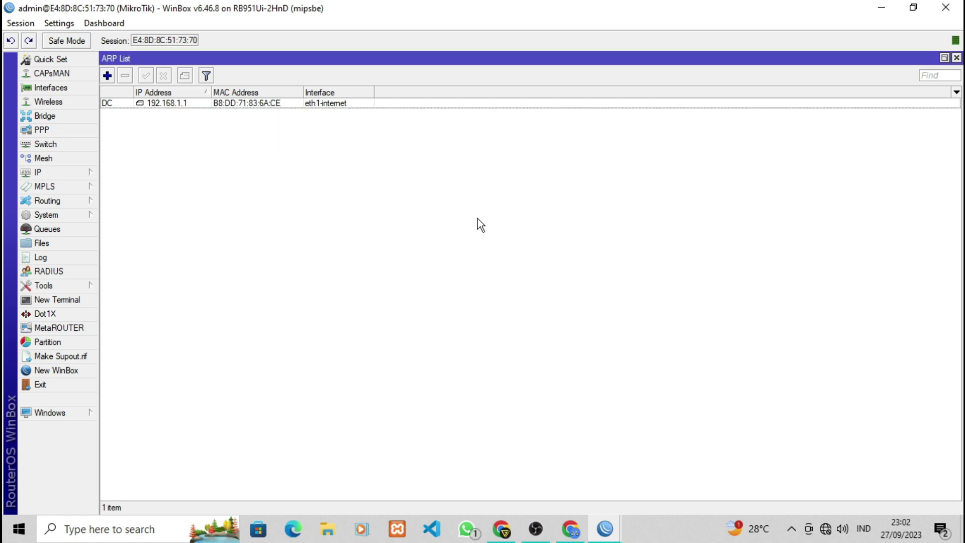
# Open a Command Prompt and run ping google.com from the PC.
pyautogui.press('super+r')
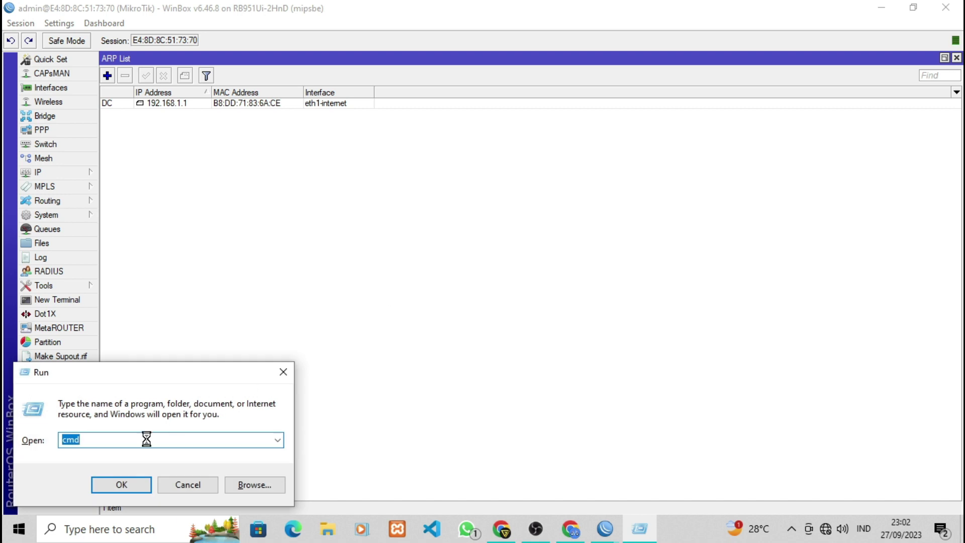
pyautogui.press('Return')
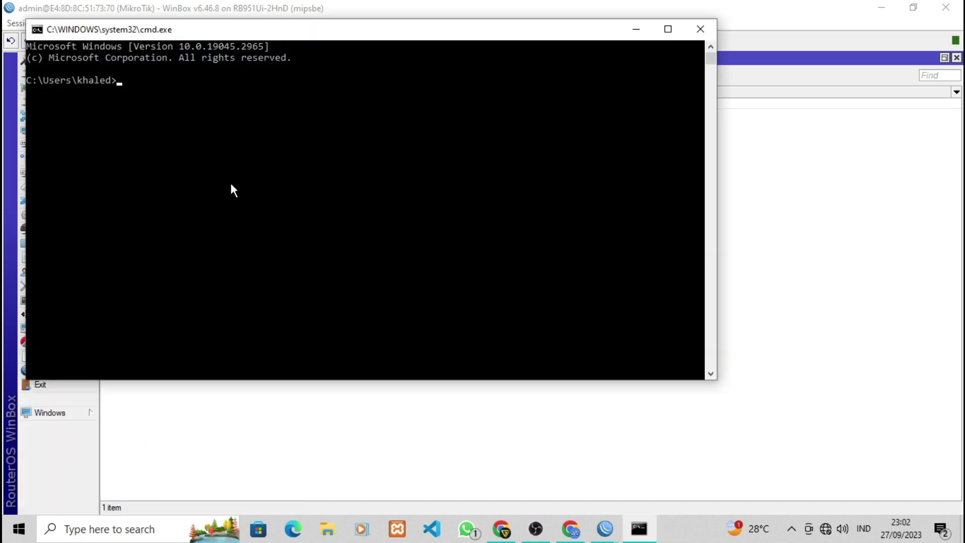
pyautogui.write('p')
pyautogui.write('pin')
pyautogui.press('BackSpace')
pyautogui.press('BackSpace')
pyautogui.press('BackSpace')
pyautogui.press('BackSpace')
pyautogui.write('ping google.com')
pyautogui.press('Return')
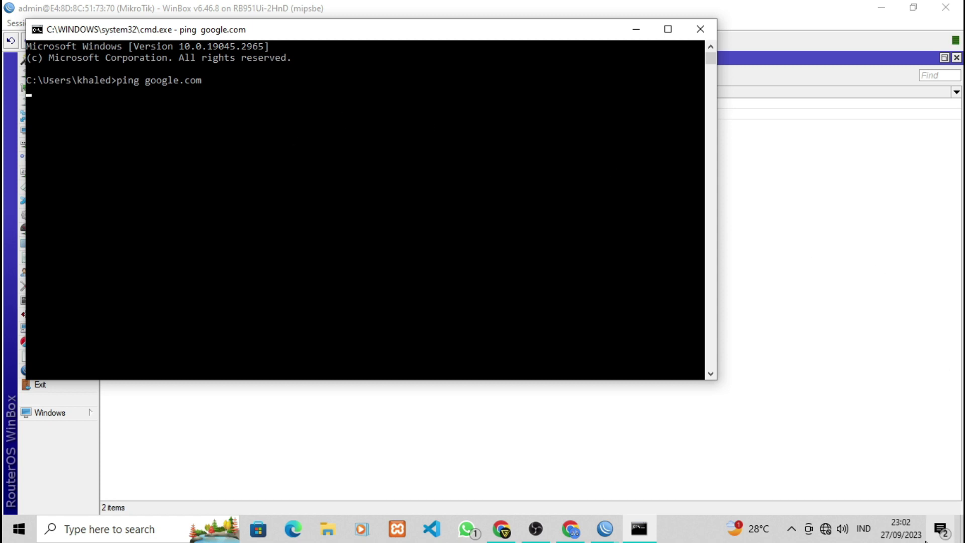
# Highlight the 'could not find host google.com' error message.
pyautogui.moveTo(826, 534)
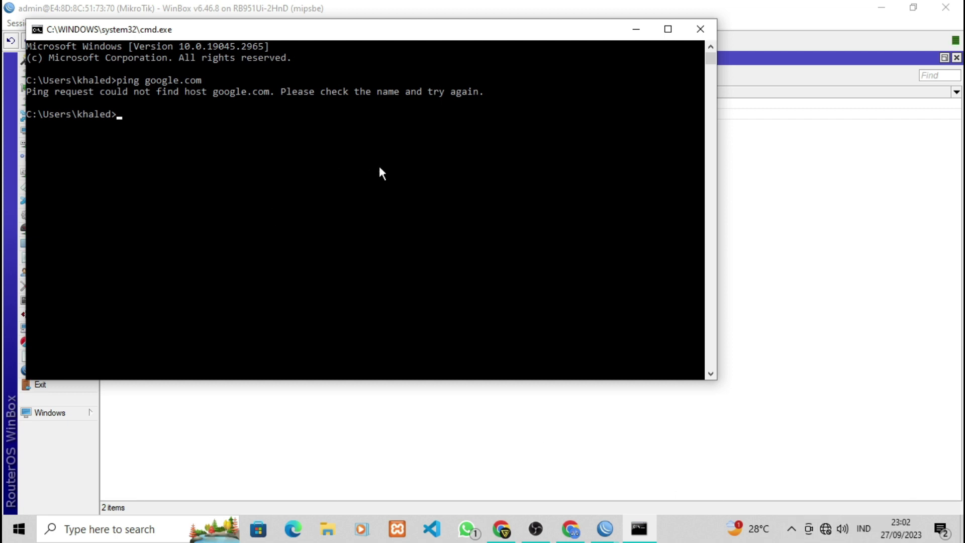
pyautogui.moveTo(28, 94); pyautogui.dragTo(119, 94)
pyautogui.moveTo(178, 93); pyautogui.dragTo(191, 94)
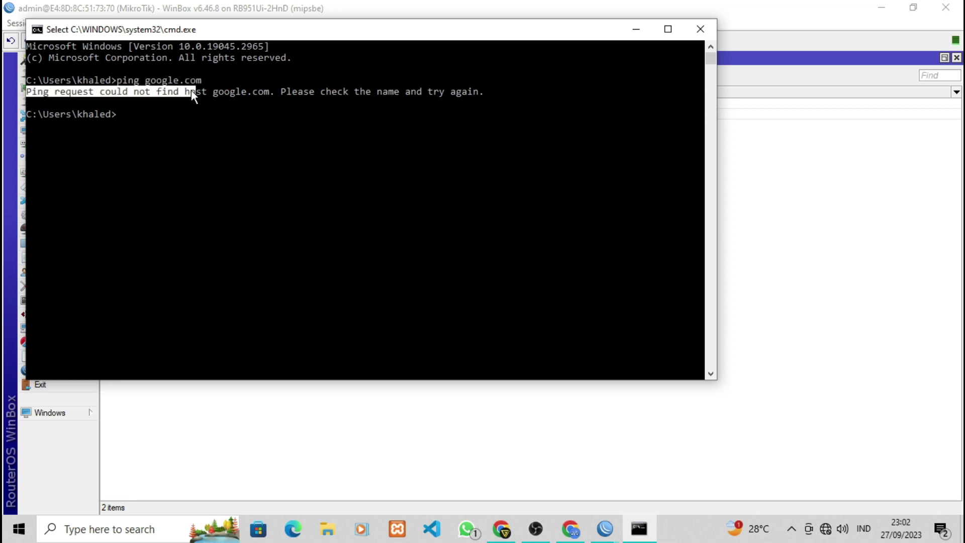
pyautogui.moveTo(264, 91); pyautogui.dragTo(280, 93)
pyautogui.click(249, 114)
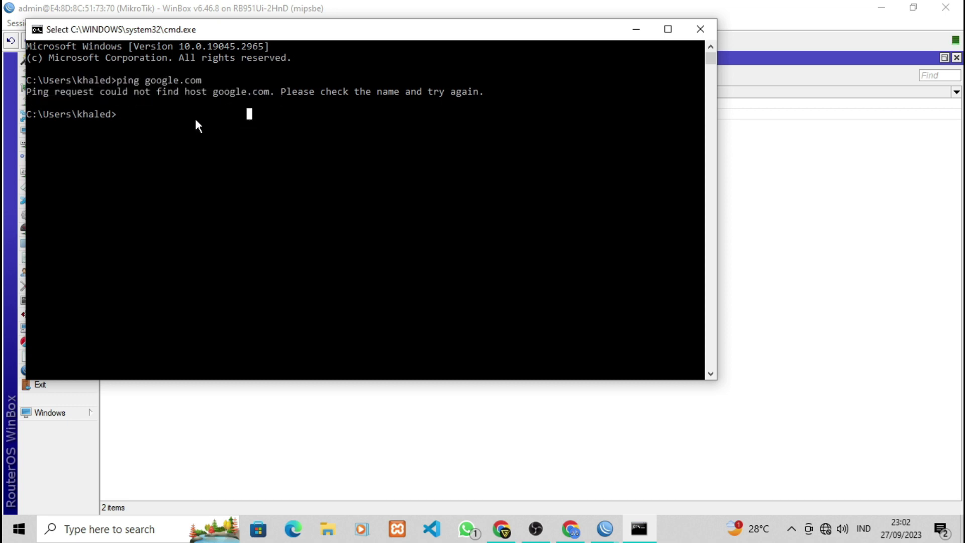
# Close the console and start a new NAT rule with out-interface eth1-internet.
pyautogui.click(702, 28)
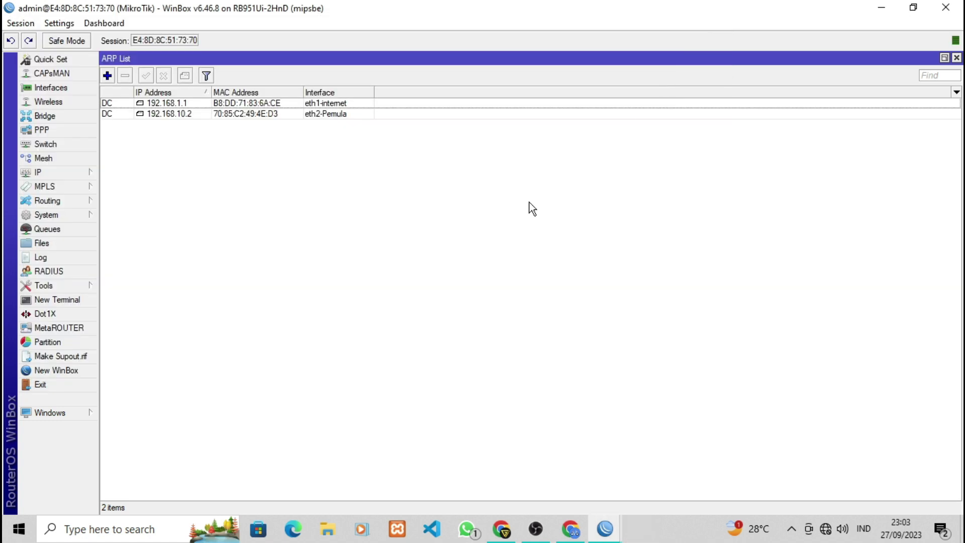
pyautogui.click(80, 172)
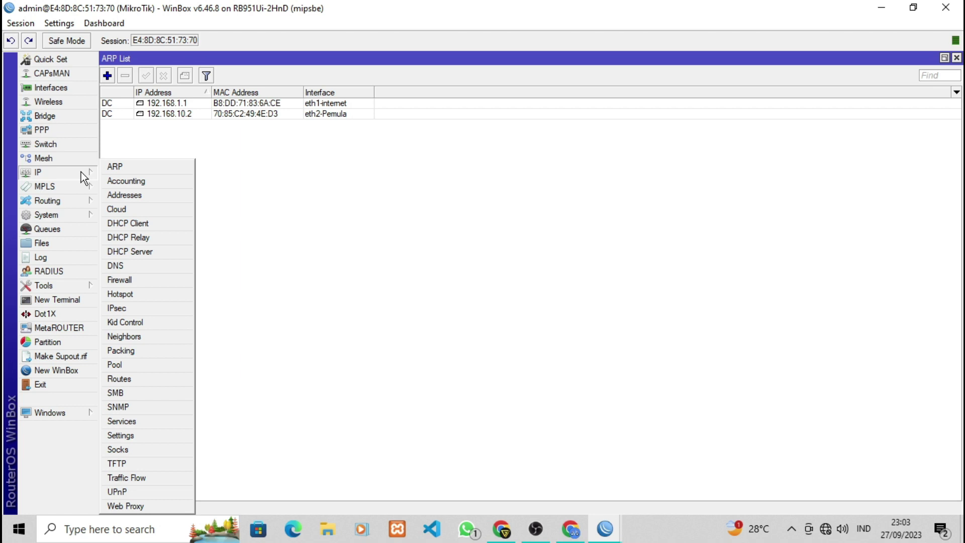
pyautogui.click(122, 279)
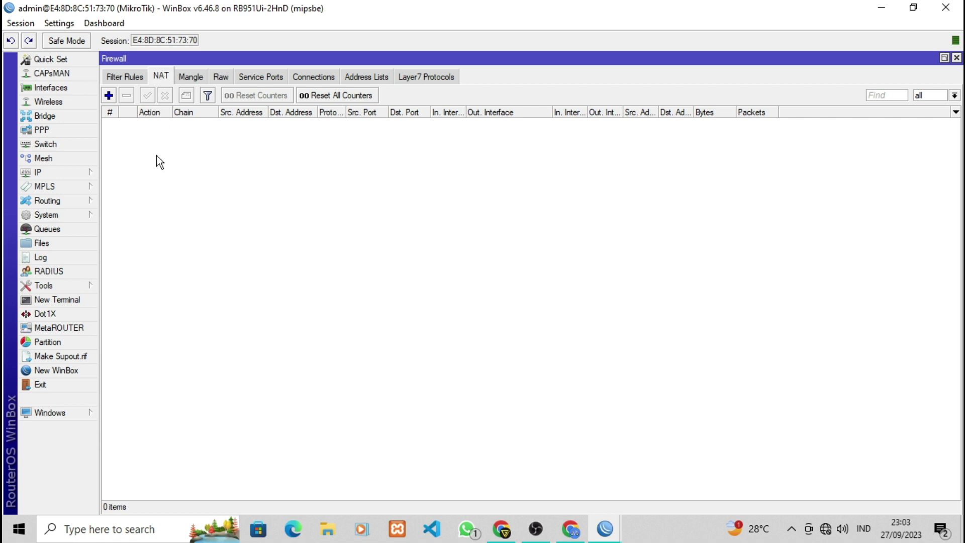
pyautogui.click(108, 95)
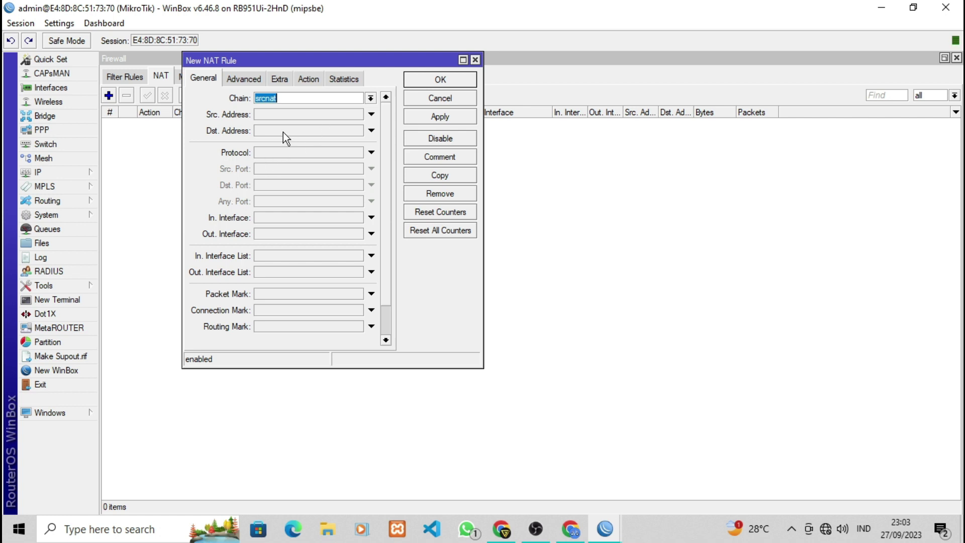
pyautogui.click(264, 234)
pyautogui.click(280, 235)
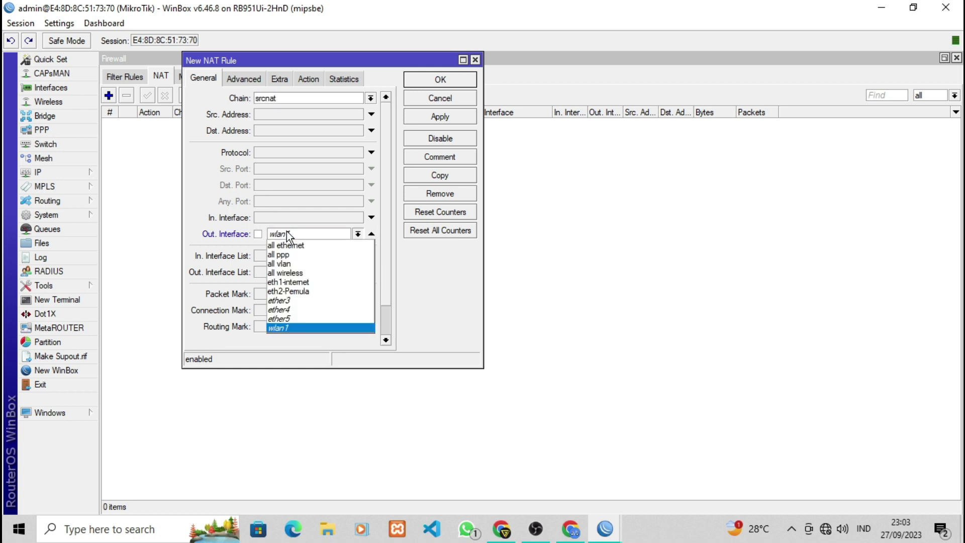
pyautogui.click(294, 278)
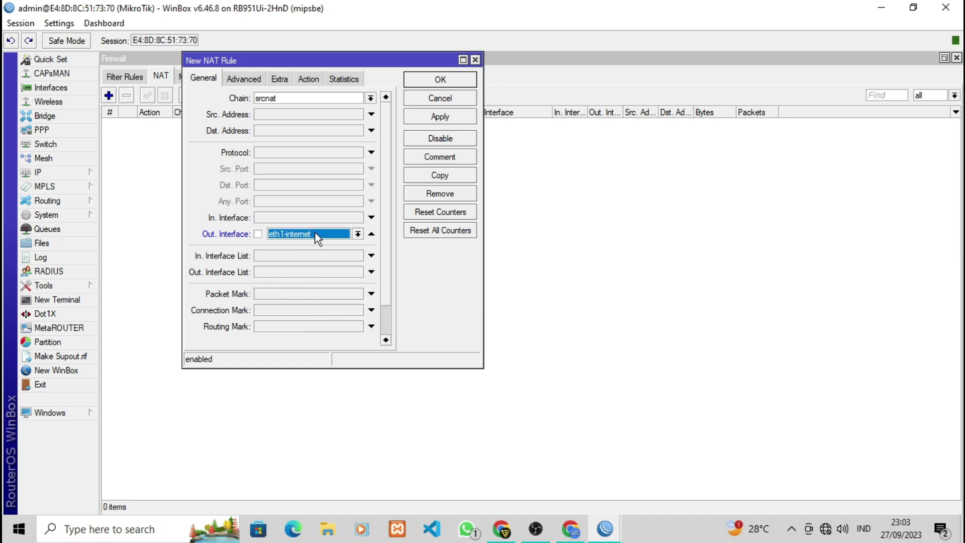
# Set the NAT rule's action to masquerade, then apply and save it.
pyautogui.click(308, 80)
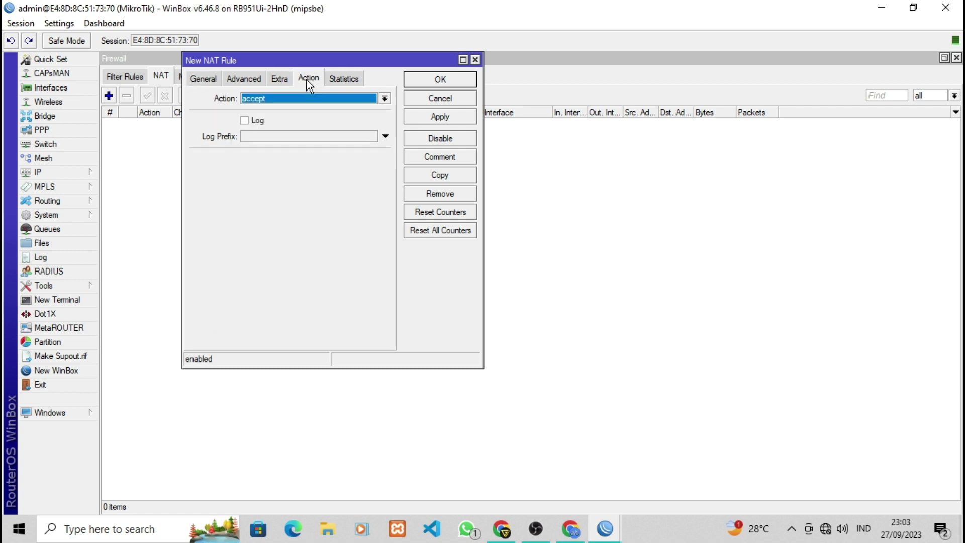
pyautogui.click(345, 99)
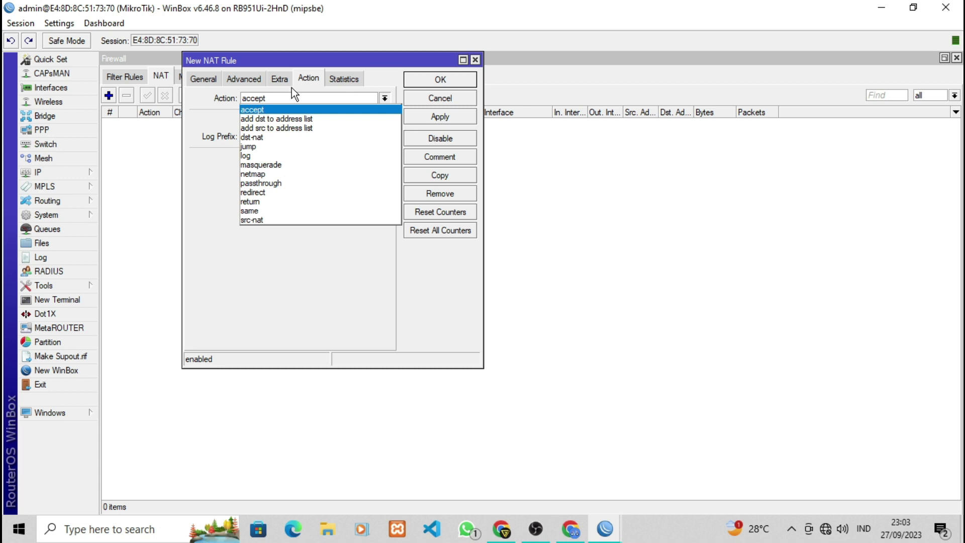
pyautogui.click(282, 164)
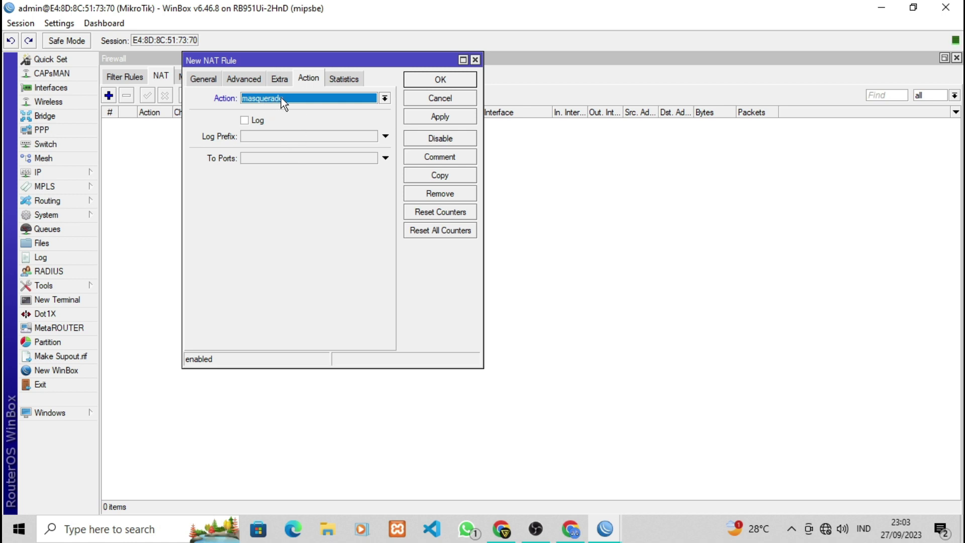
pyautogui.click(203, 78)
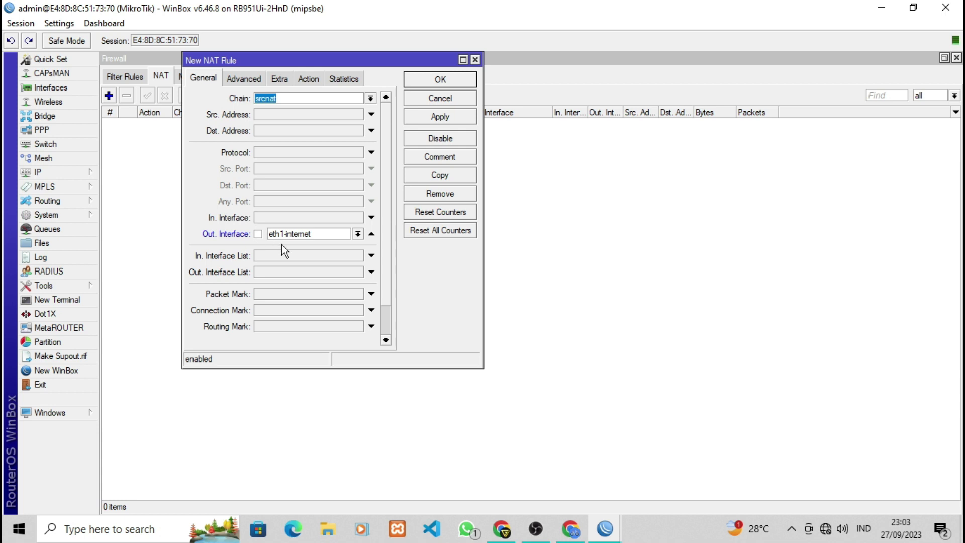
pyautogui.click(440, 117)
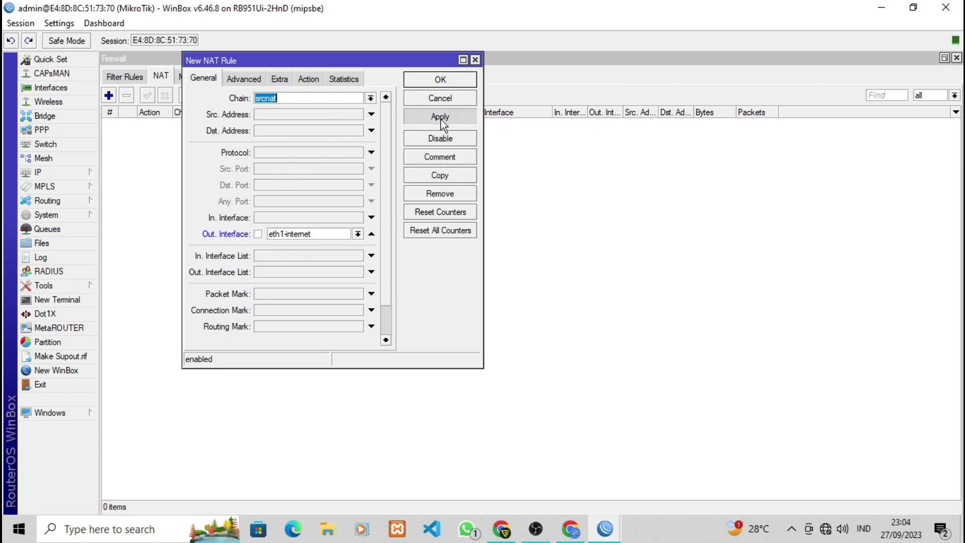
pyautogui.click(440, 80)
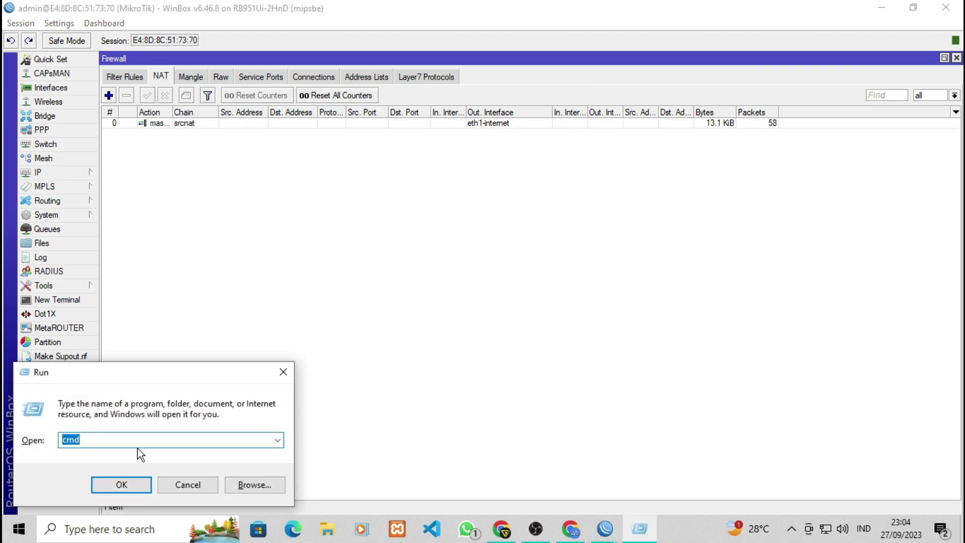
# Ping google.com from a new Command Prompt, highlight the four replies, then close it.
pyautogui.click(133, 484)
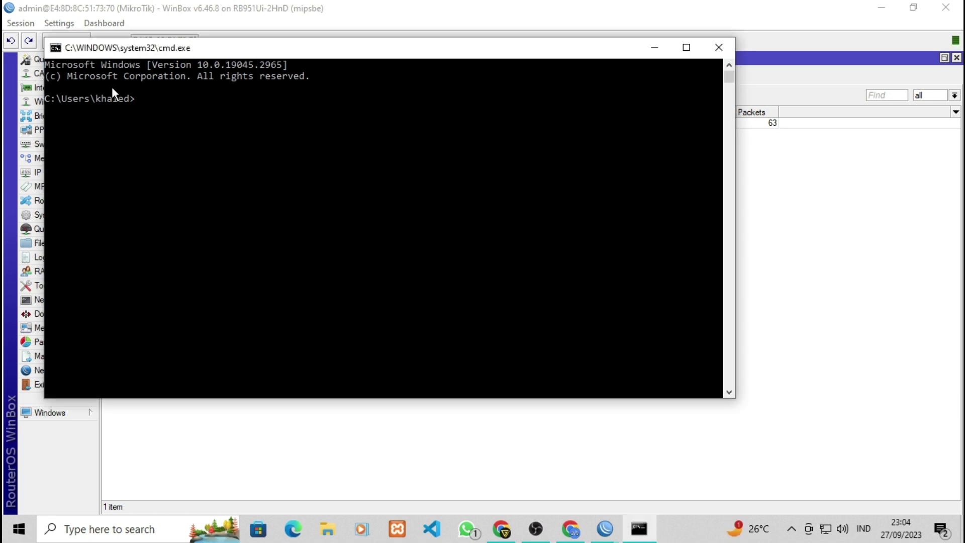
pyautogui.write('ping google.com')
pyautogui.press('Return')
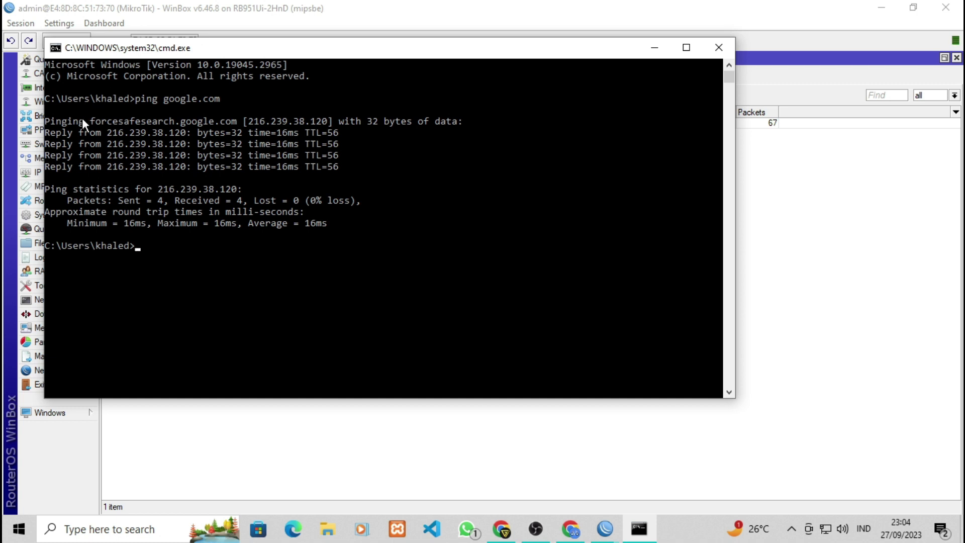
pyautogui.moveTo(50, 132); pyautogui.dragTo(373, 170)
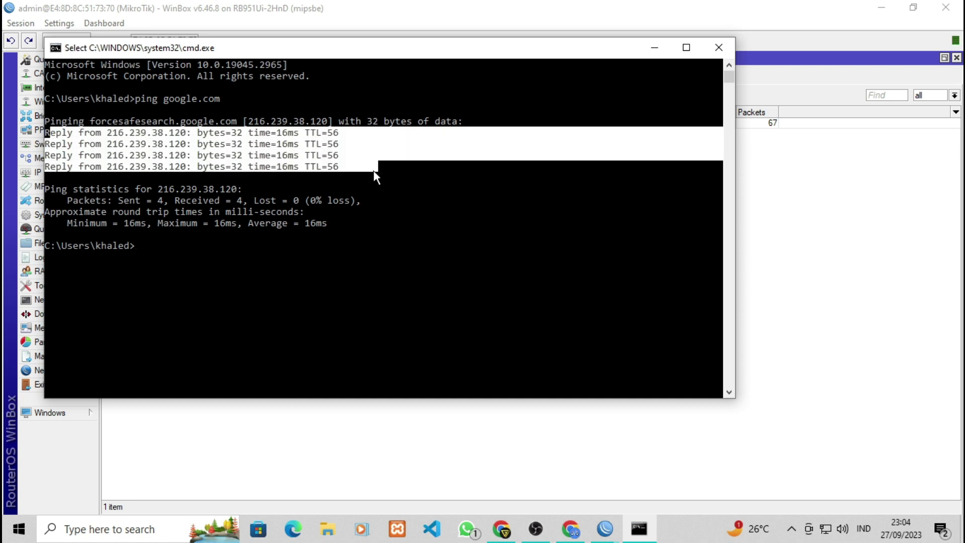
pyautogui.click(369, 177)
pyautogui.click(149, 246)
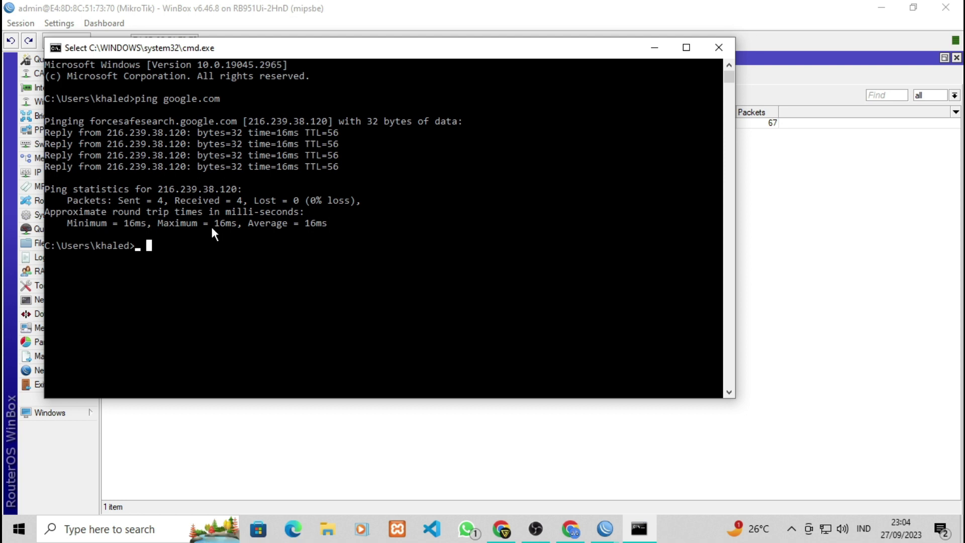
pyautogui.click(719, 47)
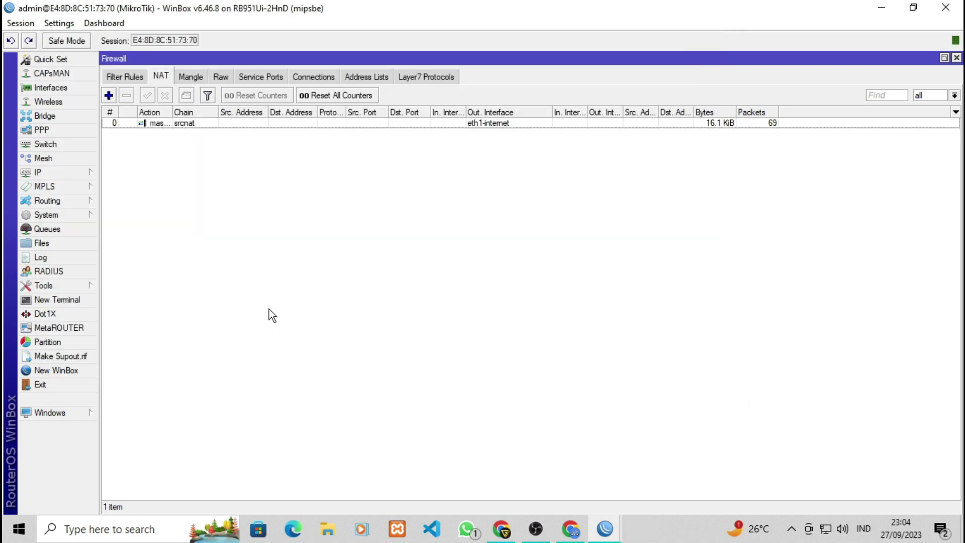
# Show the Interface List and look over the wlan1 interface's settings.
pyautogui.click(68, 88)
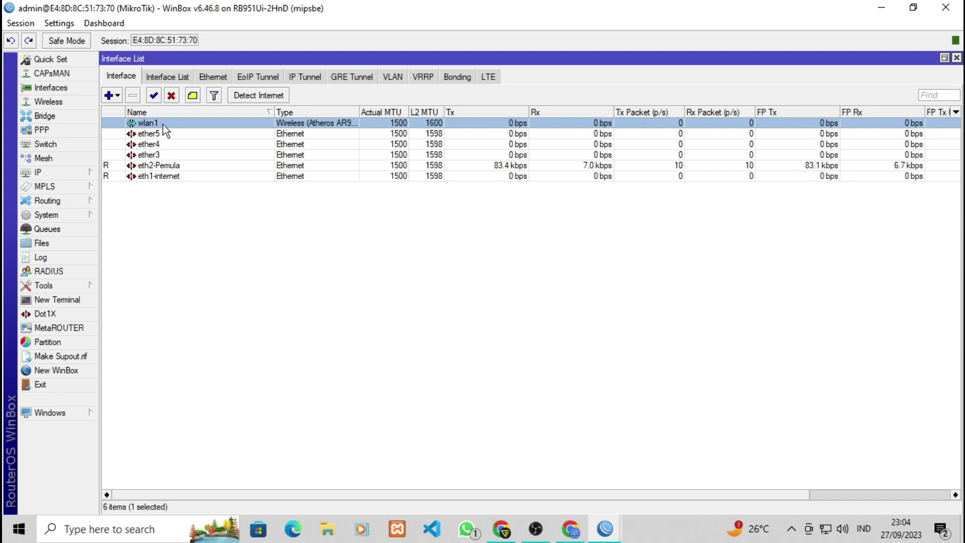
pyautogui.doubleClick(159, 126)
pyautogui.click(488, 60)
pyautogui.click(149, 202)
pyautogui.click(172, 125)
pyautogui.doubleClick(172, 125)
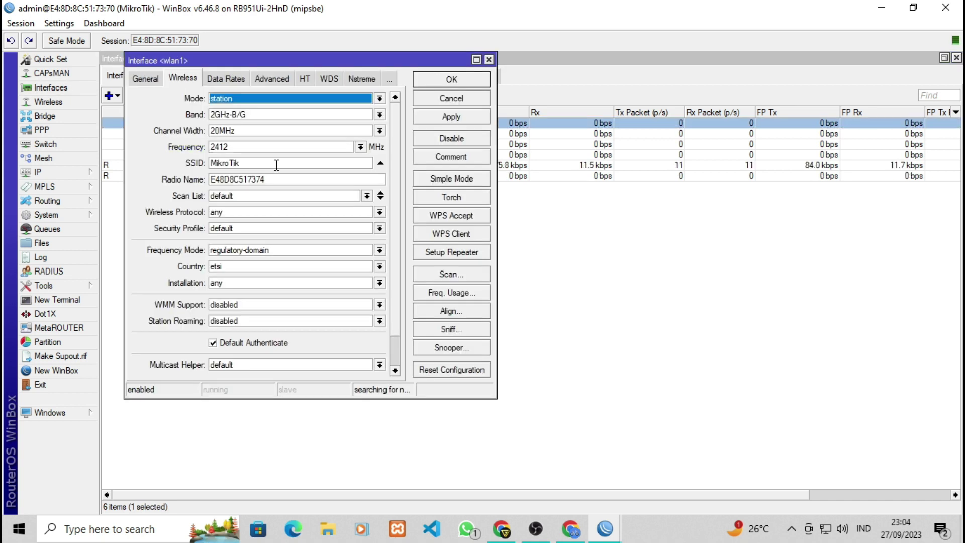
pyautogui.click(486, 59)
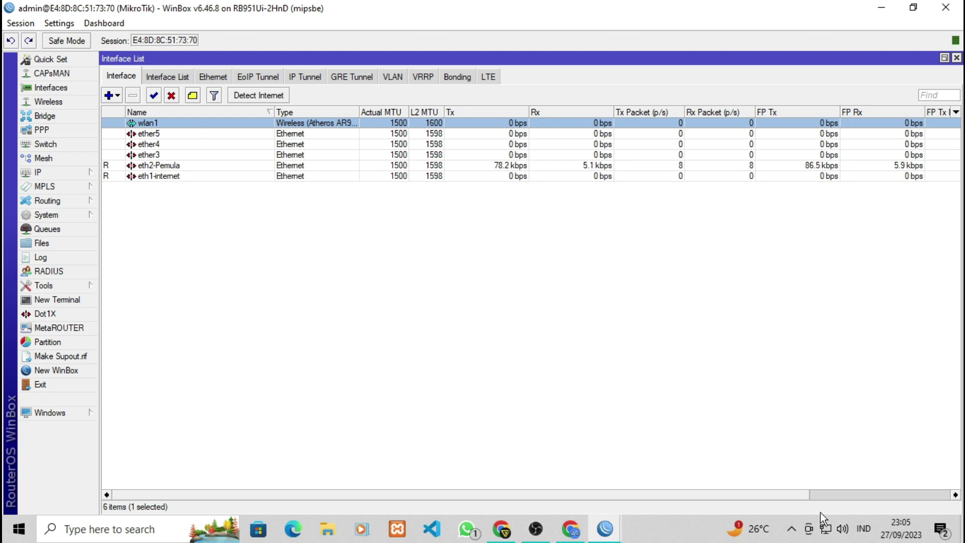
# Check the PC's network connection status, then look at wlan1 in the interface list.
pyautogui.click(825, 530)
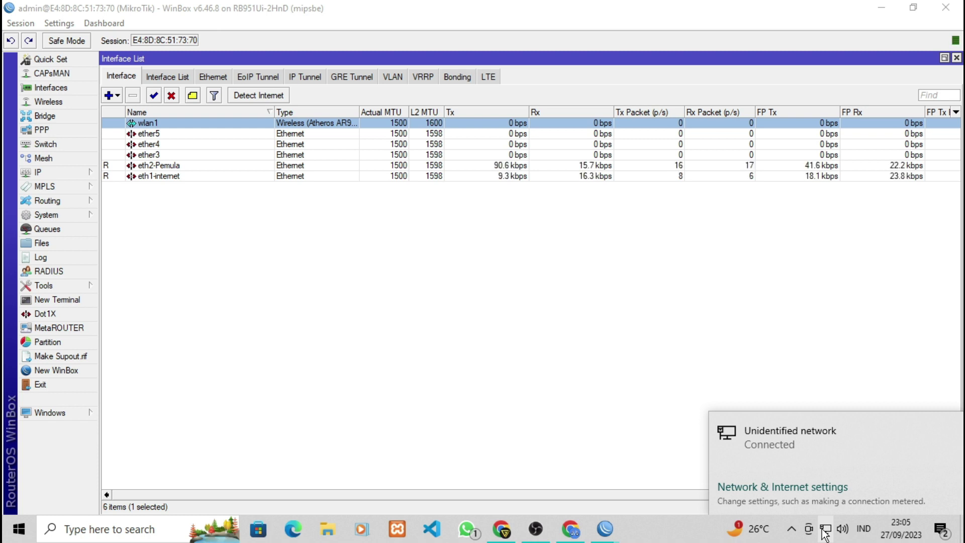
pyautogui.click(400, 316)
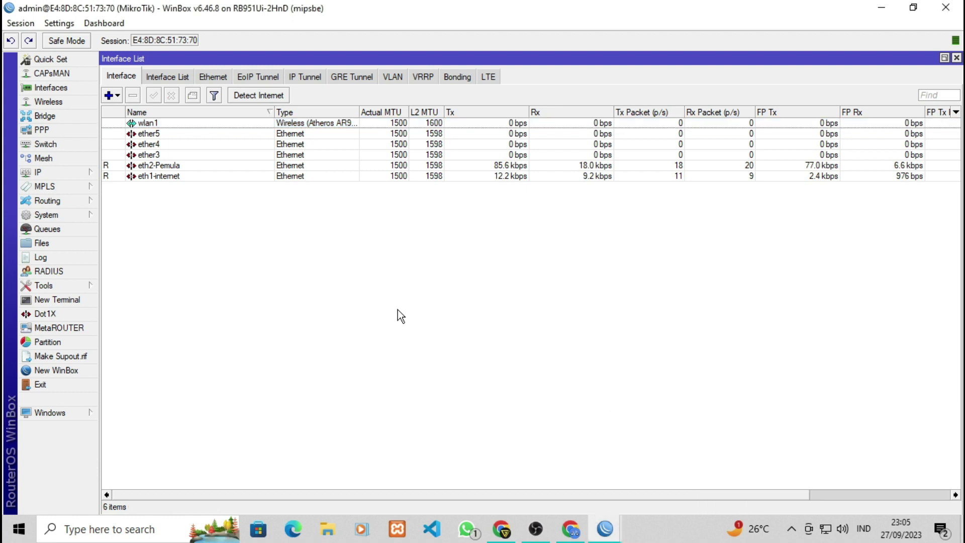
pyautogui.click(210, 123)
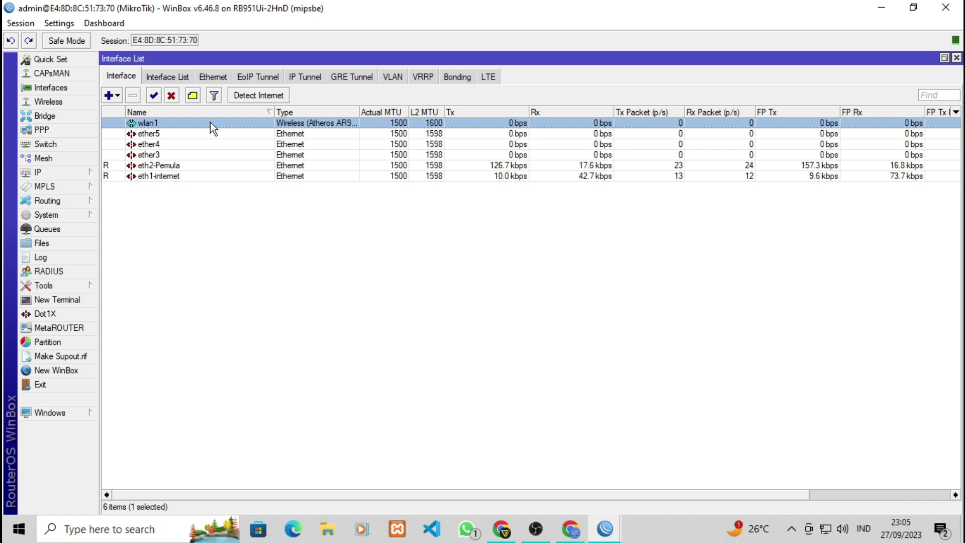
pyautogui.click(194, 210)
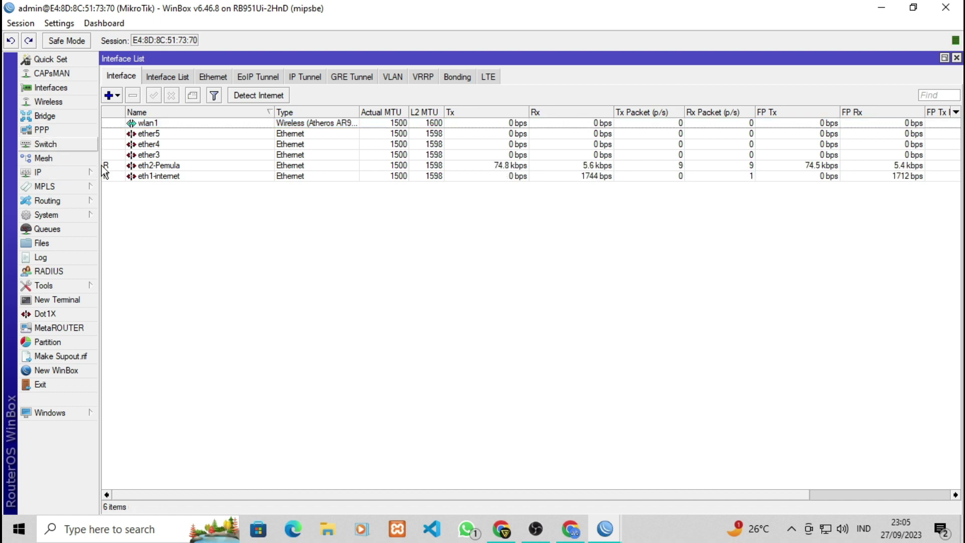
# From Wireless Tables, set wlan1 to Mode ap bridge, Band 2GHz-B/G/N, Channel Width 20MHz.
pyautogui.click(52, 103)
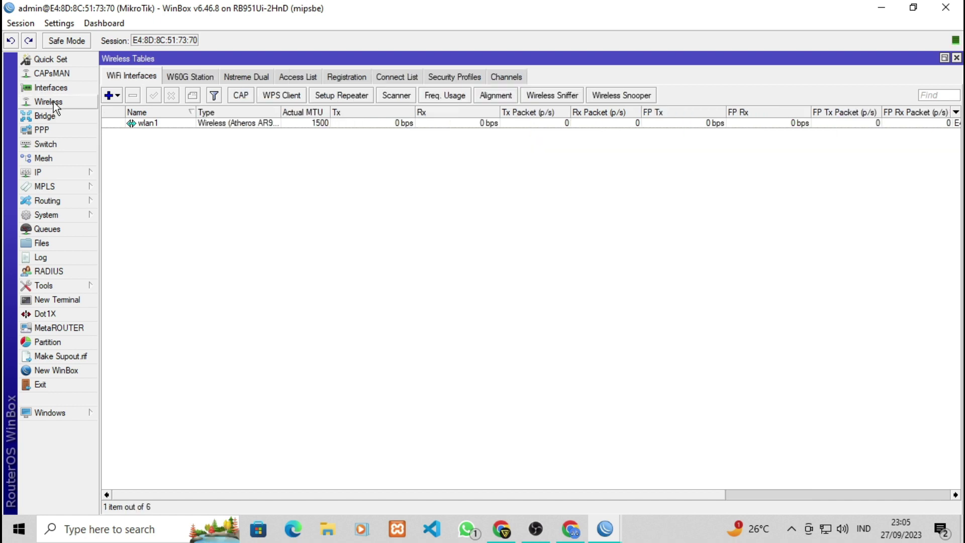
pyautogui.doubleClick(195, 123)
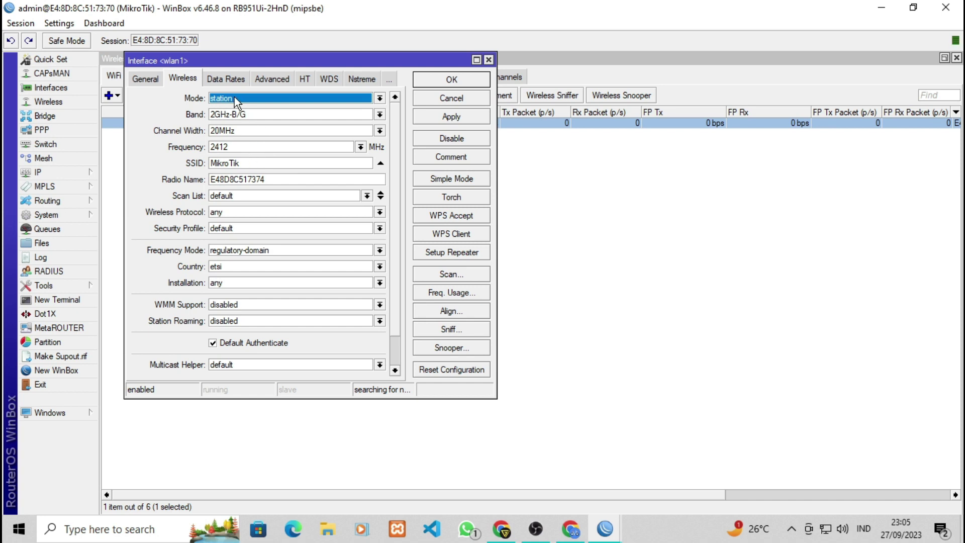
pyautogui.click(234, 98)
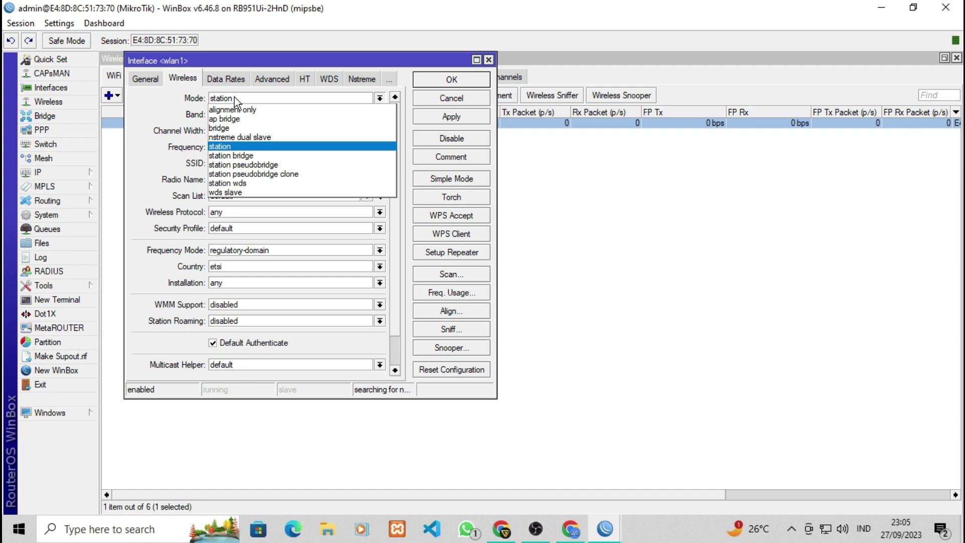
pyautogui.click(231, 120)
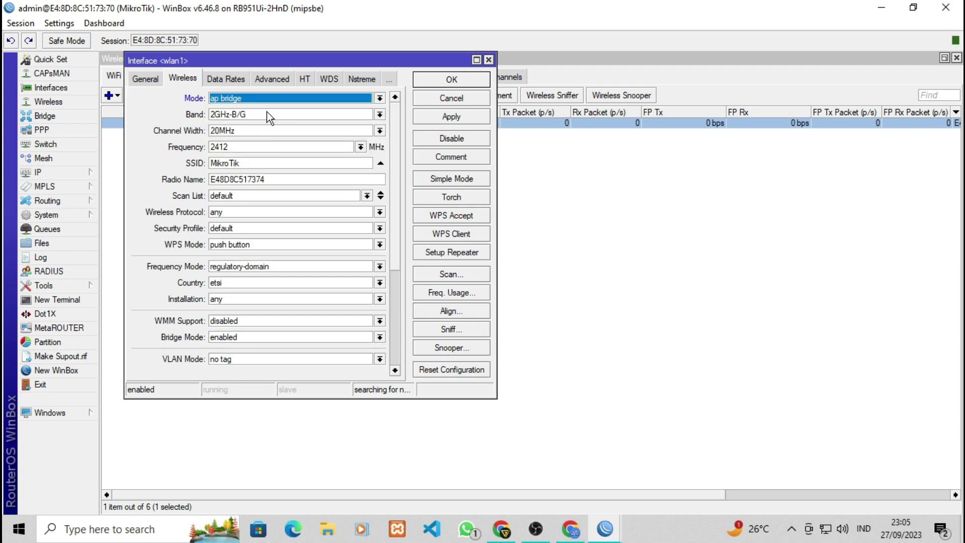
pyautogui.click(268, 115)
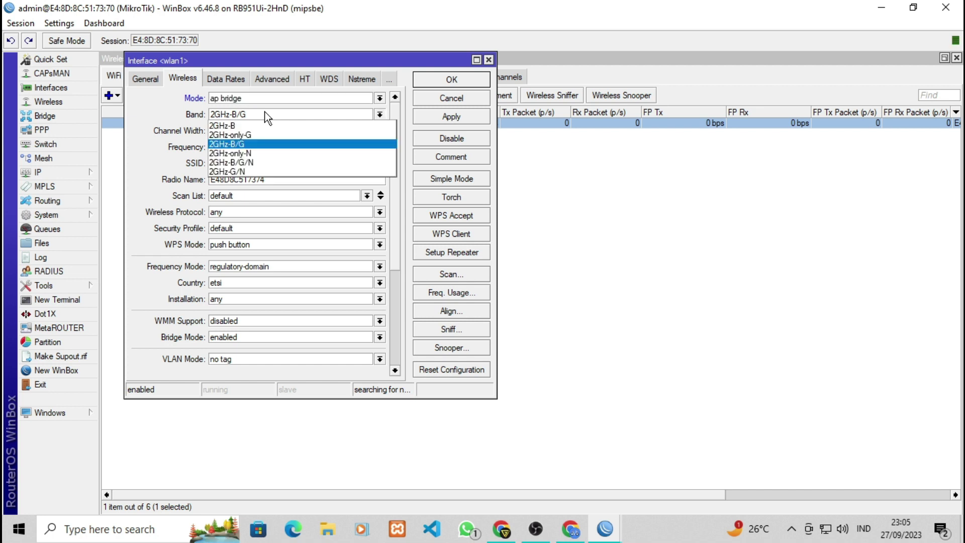
pyautogui.click(258, 162)
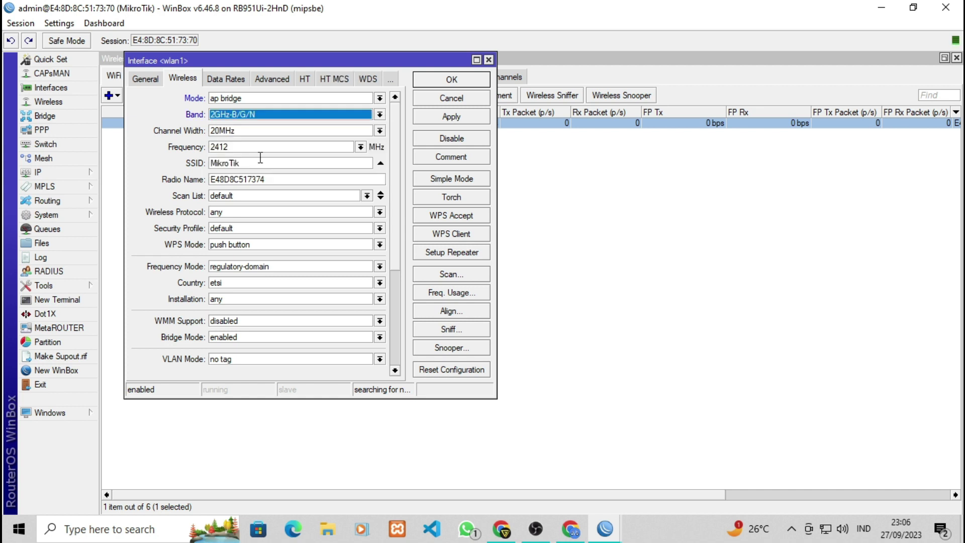
pyautogui.click(243, 132)
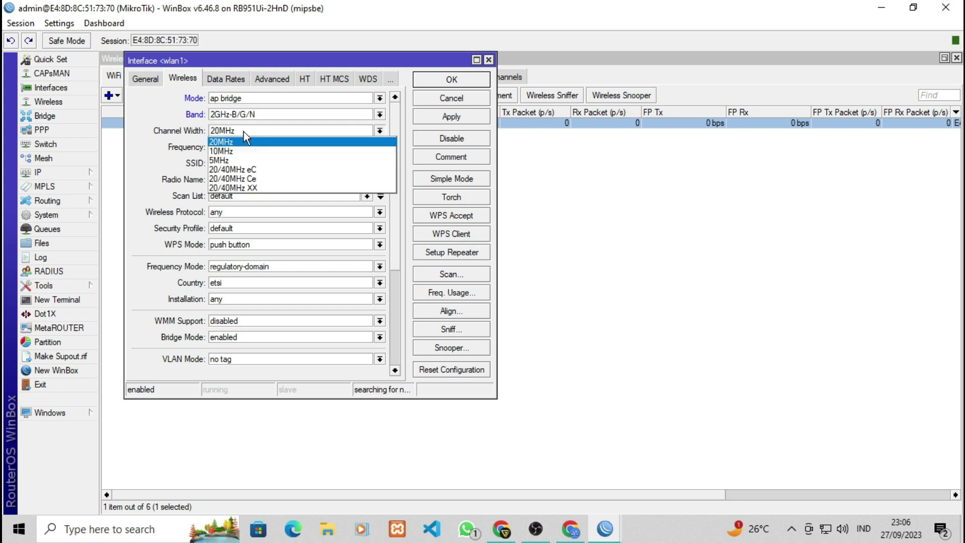
pyautogui.click(248, 141)
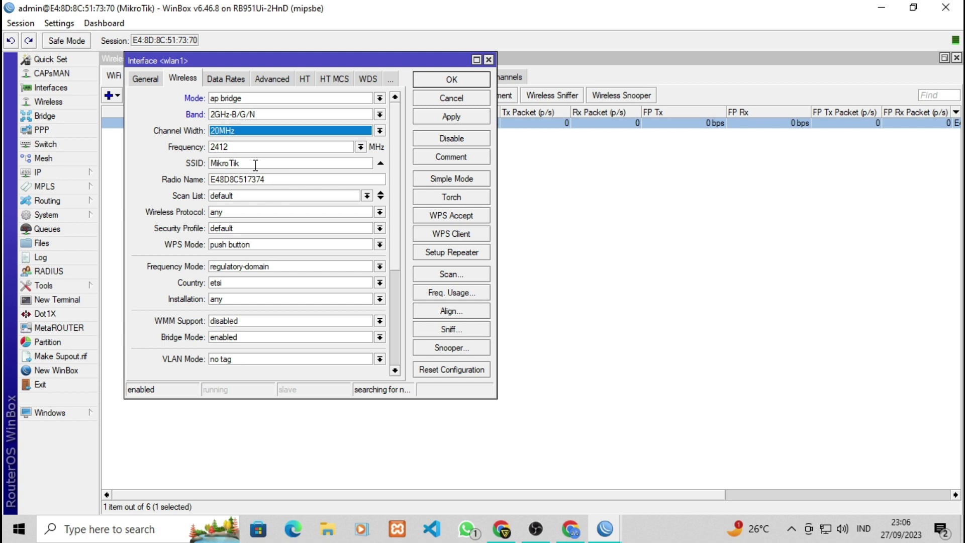
# Replace the MikroTik SSID on wlan1 with the new network name.
pyautogui.moveTo(255, 166); pyautogui.dragTo(176, 162)
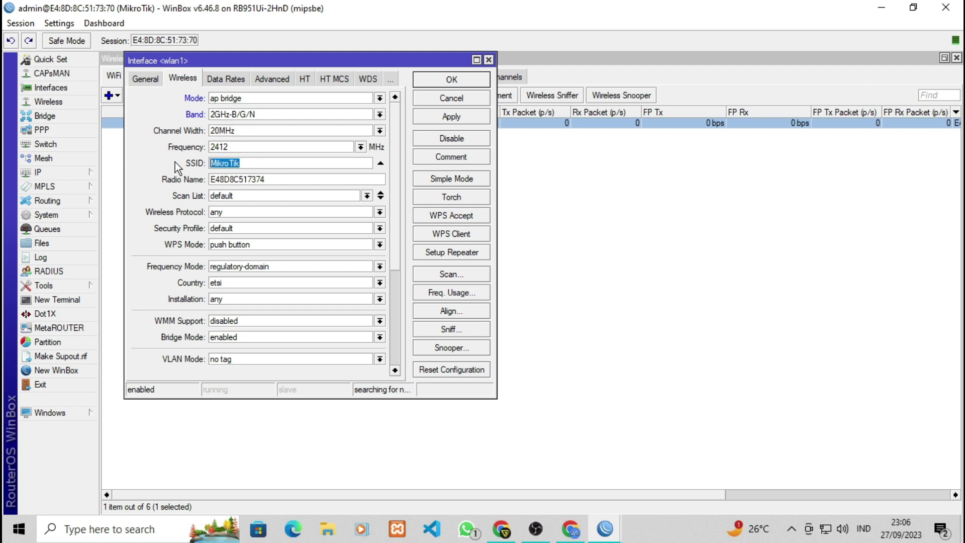
pyautogui.press('BackSpace')
pyautogui.write('Kamar Gustav')
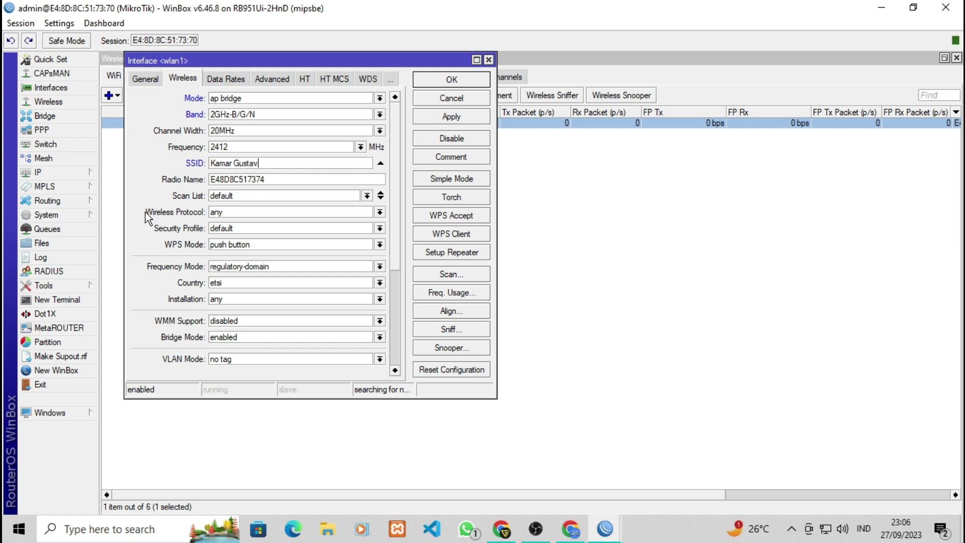
# Set WPS Mode to disabled and save the wlan1 settings with Apply and OK.
pyautogui.click(248, 243)
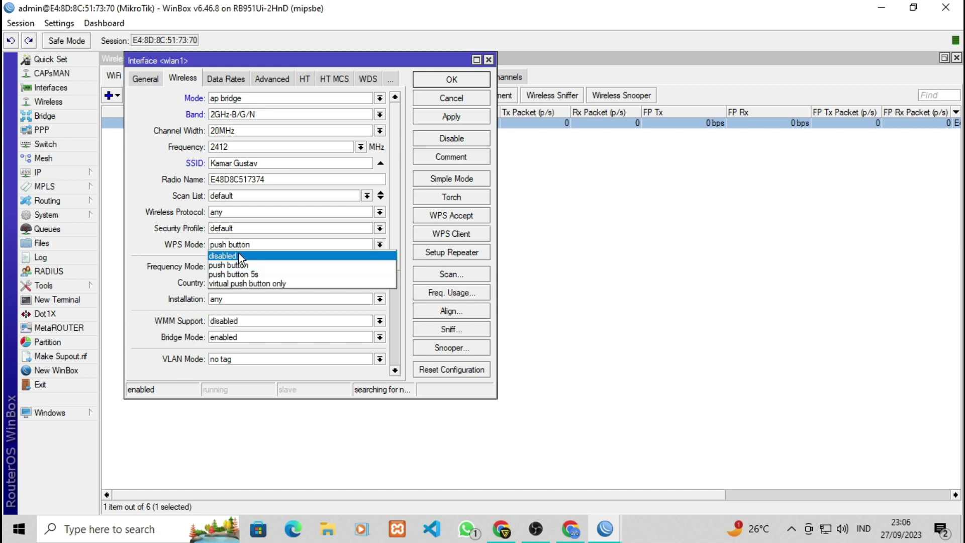
pyautogui.click(238, 255)
pyautogui.scroll(-5, 239, 259)
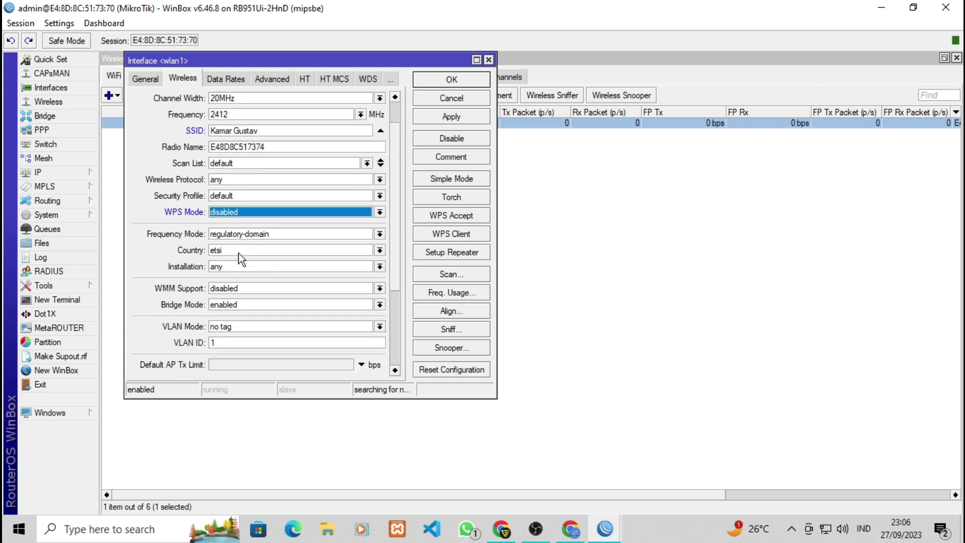
pyautogui.scroll(5, 239, 259)
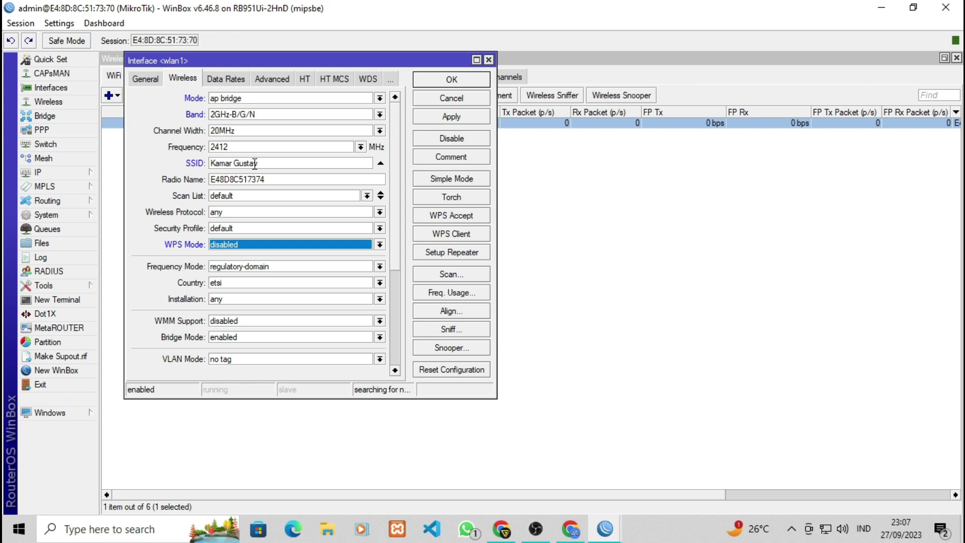
pyautogui.click(454, 119)
pyautogui.click(454, 81)
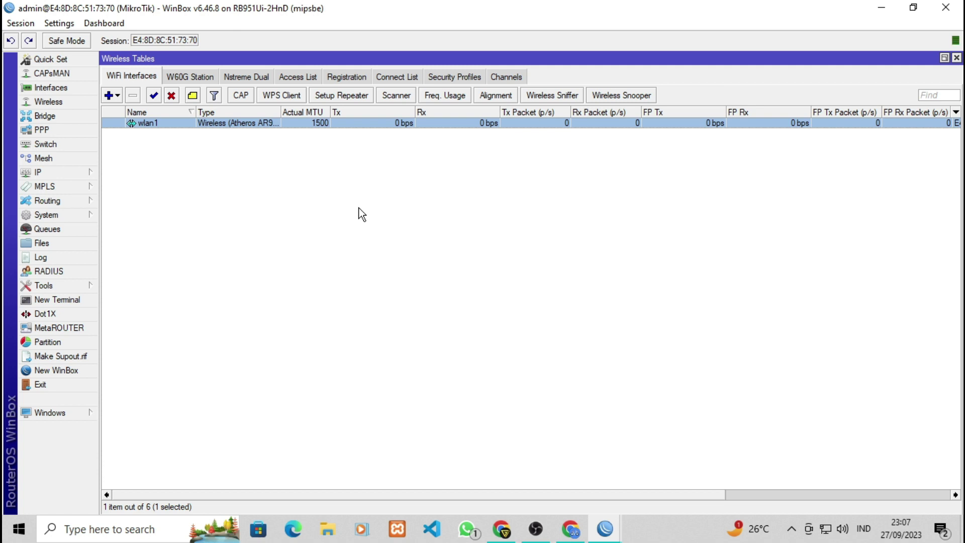
# Switch to the Security Profiles tab and open the default profile.
pyautogui.click(358, 209)
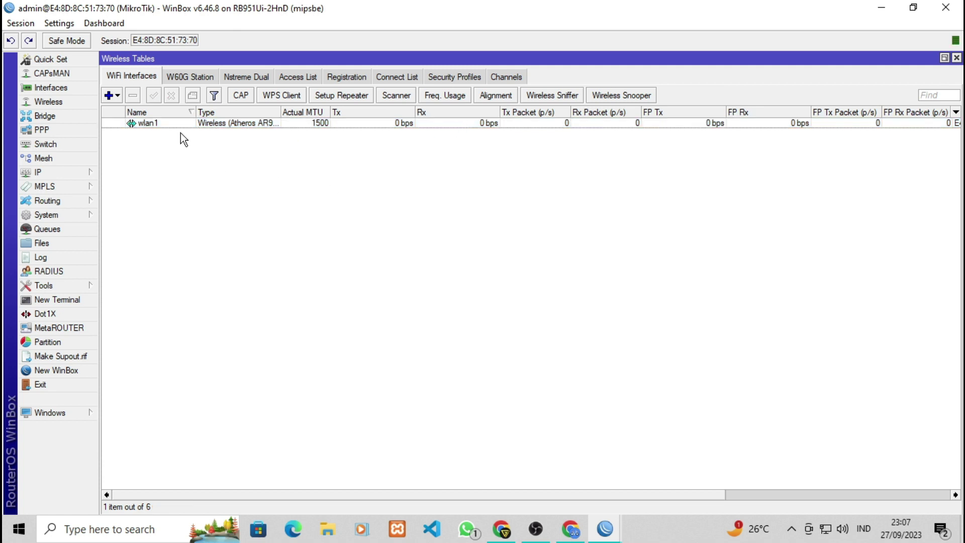
pyautogui.click(457, 77)
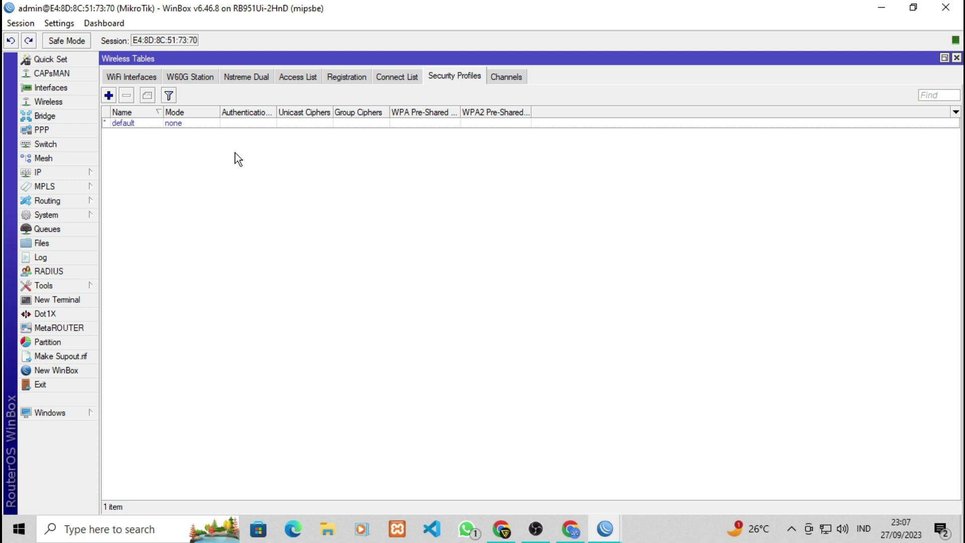
pyautogui.doubleClick(137, 122)
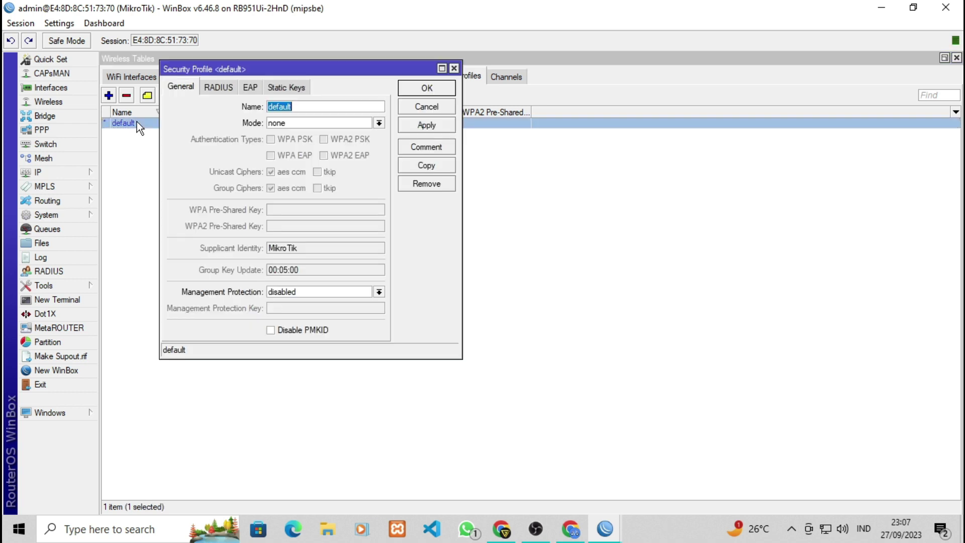
pyautogui.click(454, 68)
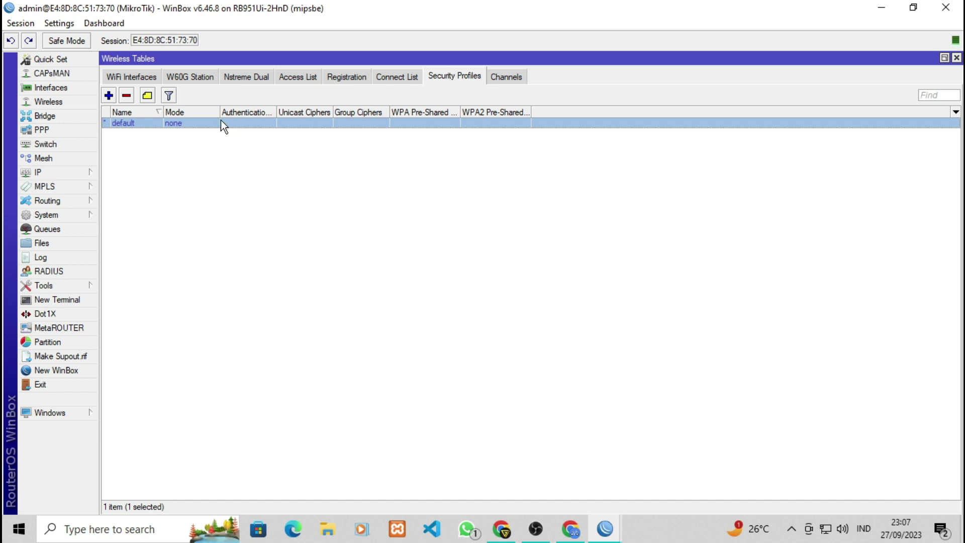
pyautogui.doubleClick(195, 122)
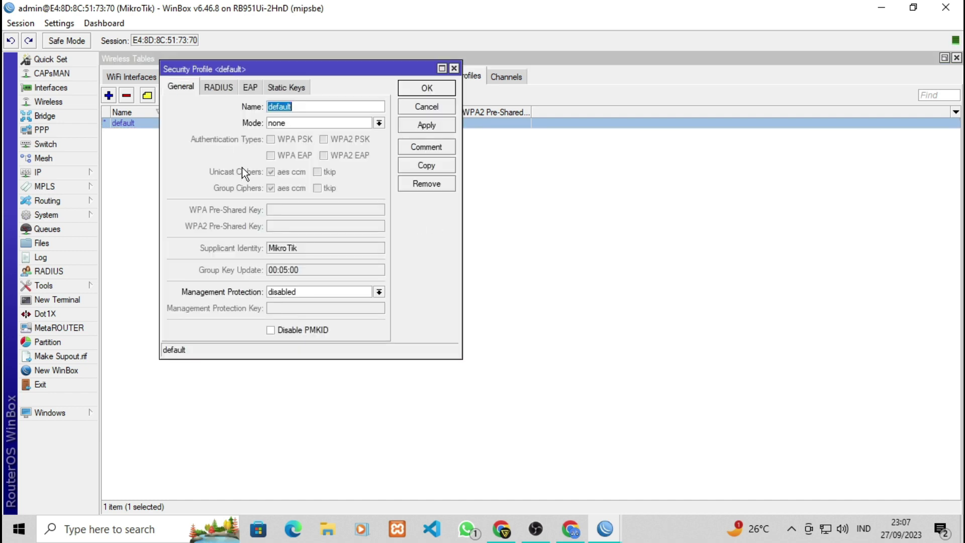
# Try dynamic keys with WPA/WPA2 PSK and EAP and a test key, then cancel the changes.
pyautogui.click(294, 121)
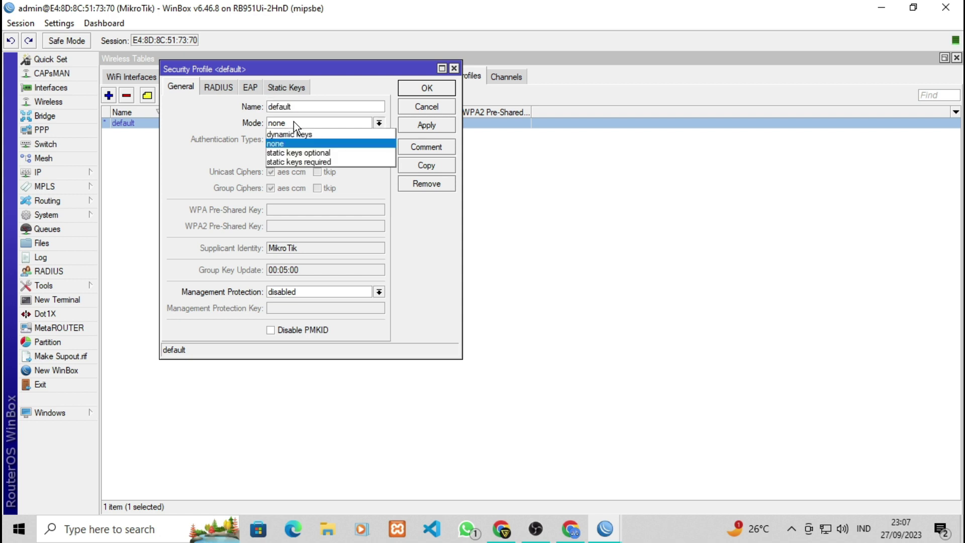
pyautogui.click(303, 135)
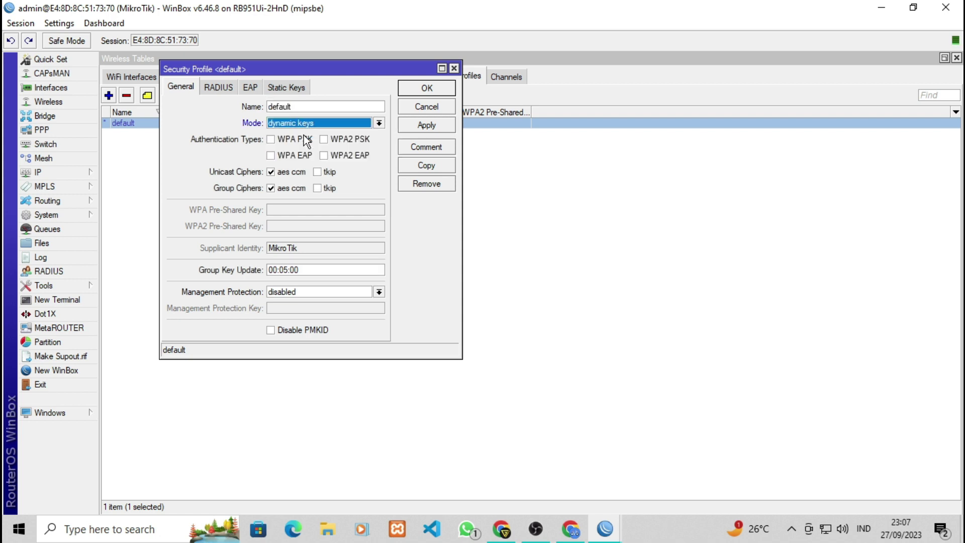
pyautogui.click(271, 140)
pyautogui.click(328, 139)
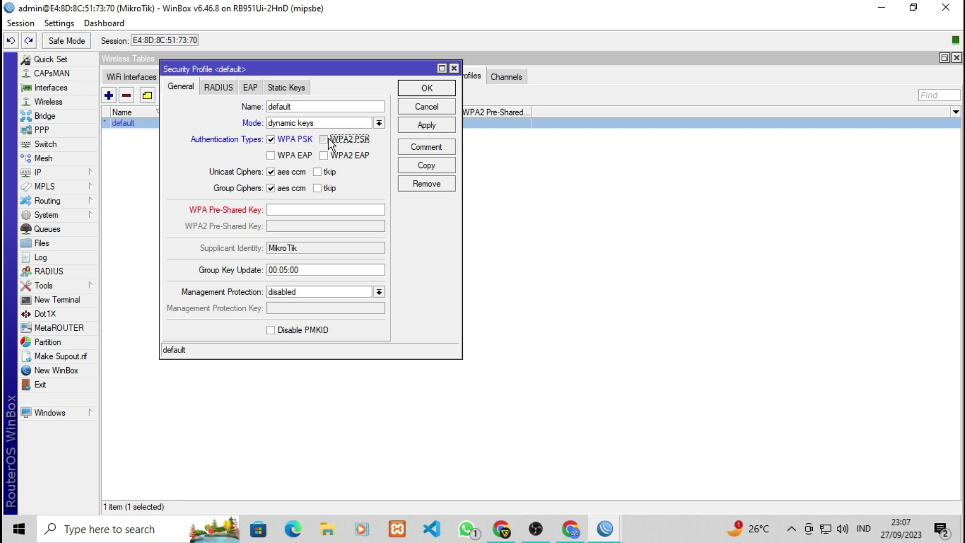
pyautogui.click(283, 153)
pyautogui.click(326, 154)
pyautogui.click(275, 208)
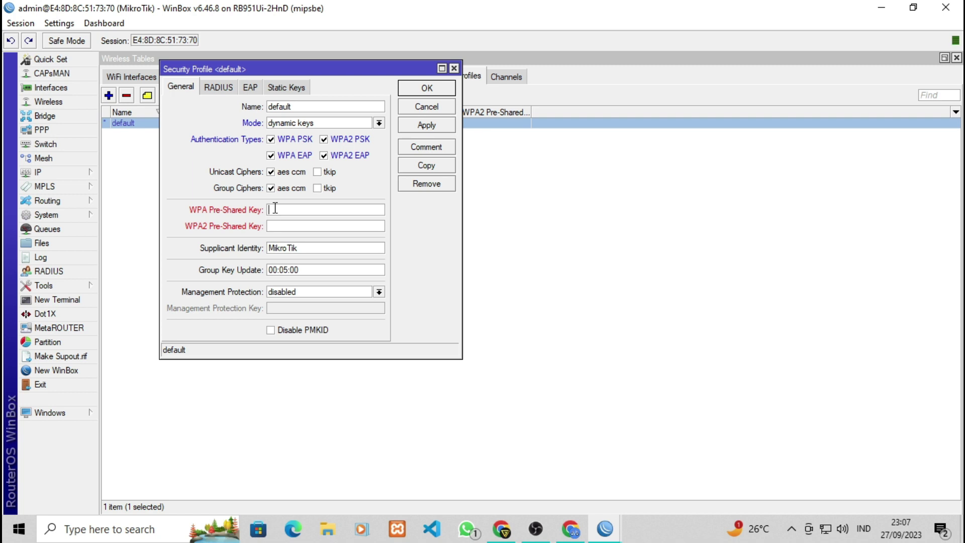
pyautogui.click(438, 106)
# Turn on Hide Passwords in WinBox's Settings menu.
pyautogui.click(297, 237)
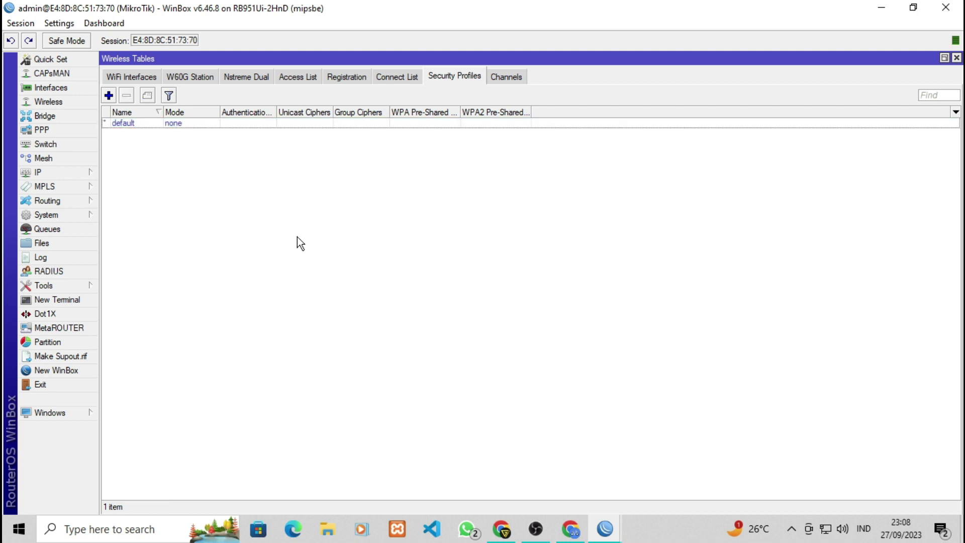
pyautogui.click(50, 22)
pyautogui.click(111, 56)
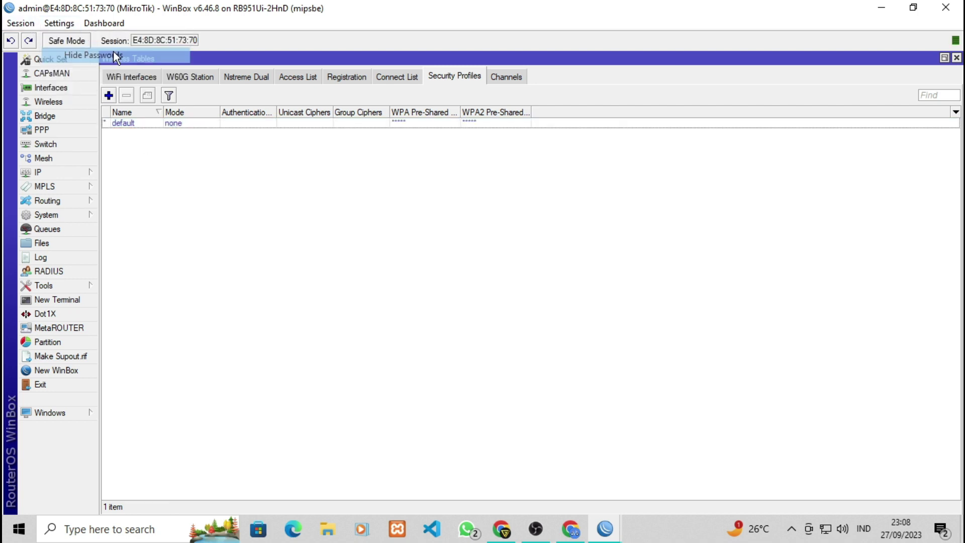
# Reopen the default profile and set dynamic keys with WPA/WPA2 PSK and EAP.
pyautogui.doubleClick(156, 122)
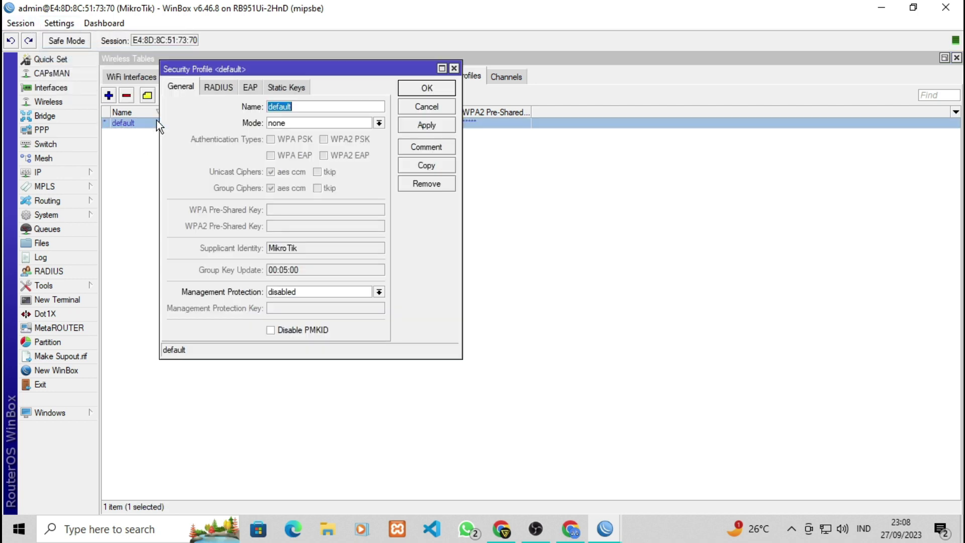
pyautogui.click(304, 122)
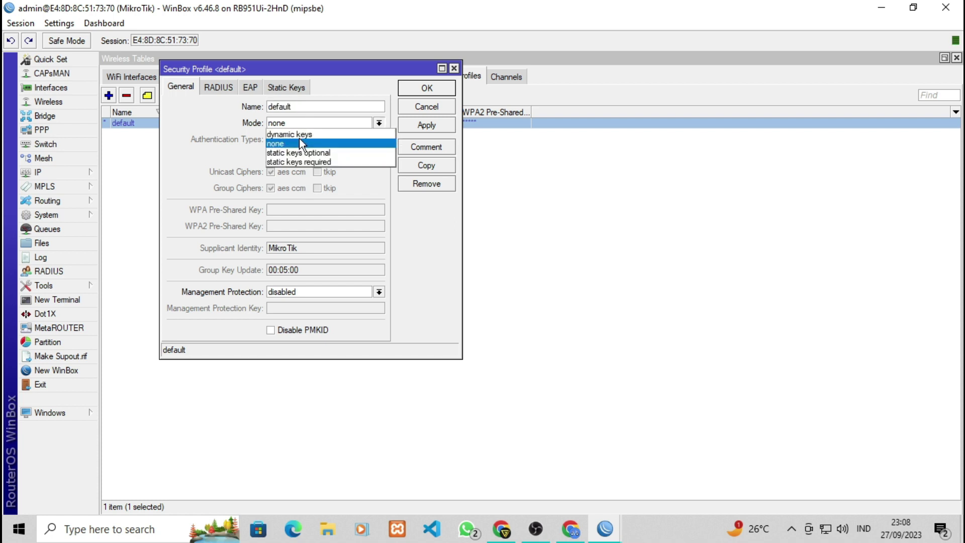
pyautogui.click(304, 133)
pyautogui.click(272, 138)
pyautogui.click(271, 156)
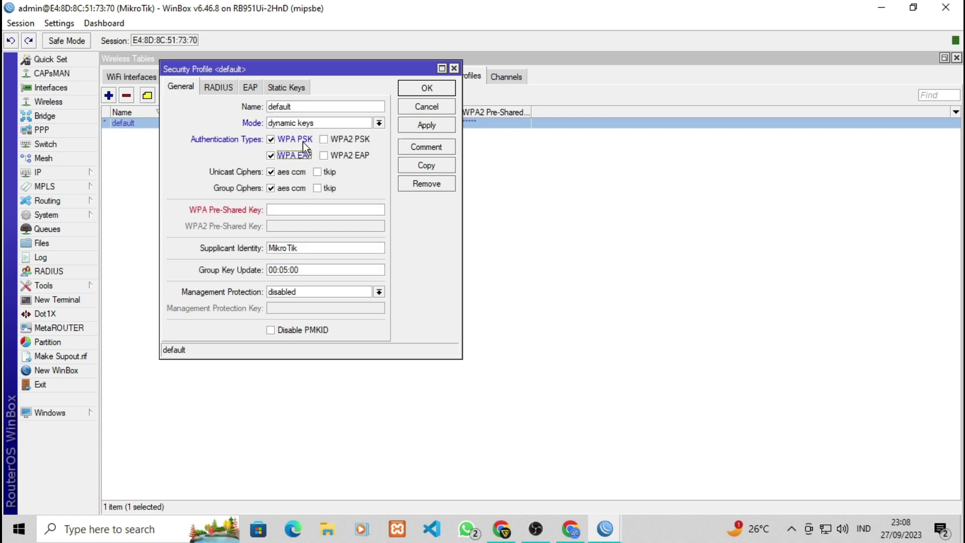
pyautogui.click(327, 139)
pyautogui.click(327, 155)
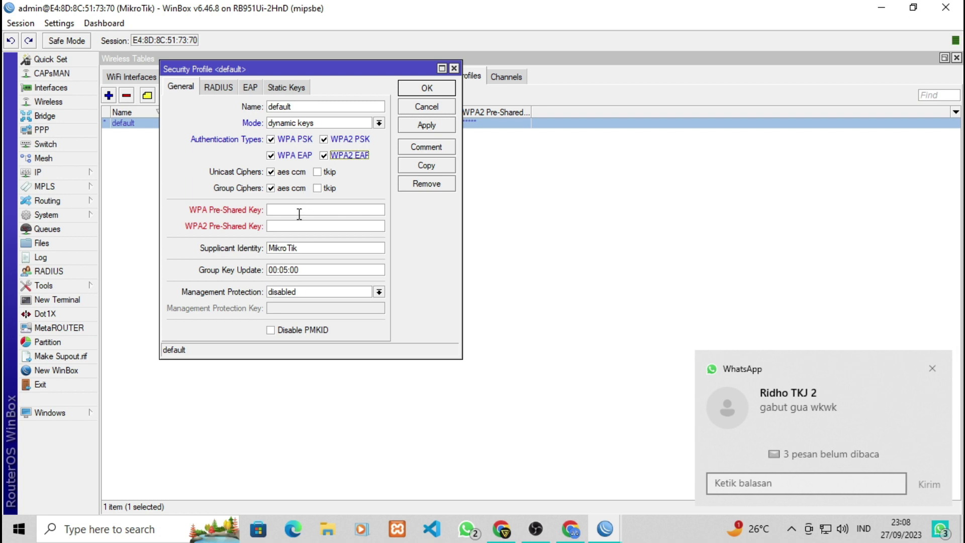
pyautogui.click(933, 370)
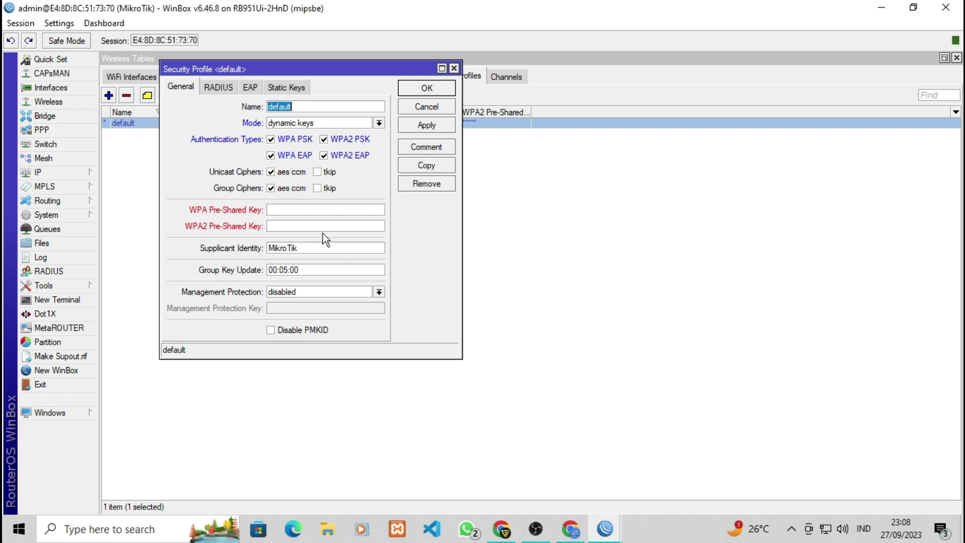
# Enter and erase a pre-shared key, cancel the profile, and turn off Hide Passwords.
pyautogui.click(332, 209)
pyautogui.write('*************')
pyautogui.press('BackSpace')
pyautogui.press('BackSpace')
pyautogui.press('BackSpace')
pyautogui.press('BackSpace')
pyautogui.press('BackSpace')
pyautogui.press('BackSpace')
pyautogui.press('BackSpace')
pyautogui.press('BackSpace')
pyautogui.press('BackSpace')
pyautogui.press('BackSpace')
pyautogui.press('BackSpace')
pyautogui.press('BackSpace')
pyautogui.press('BackSpace')
pyautogui.click(425, 107)
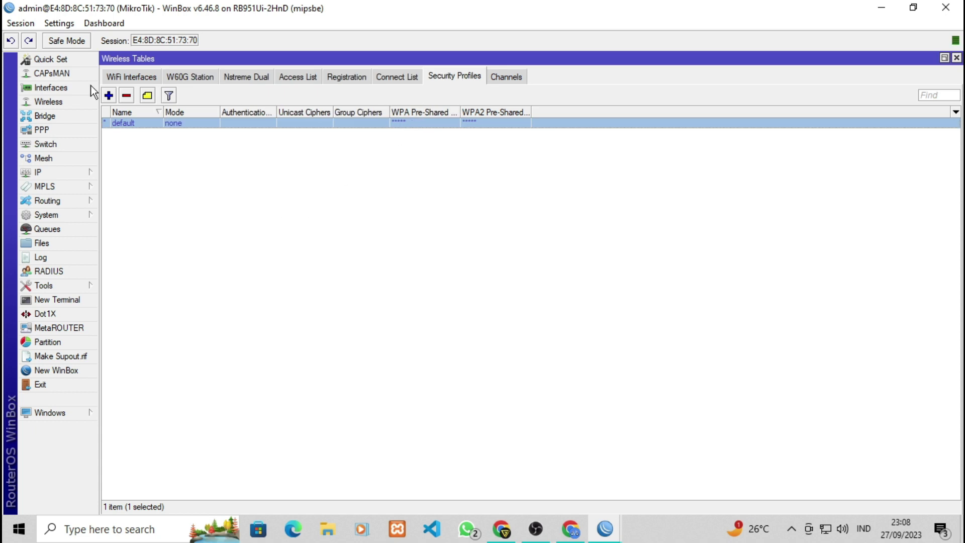
pyautogui.click(61, 24)
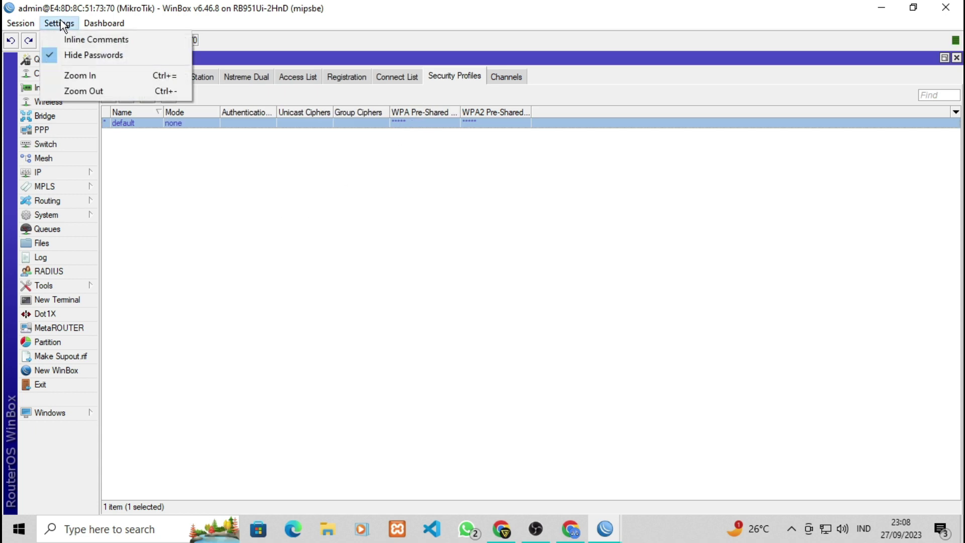
pyautogui.click(74, 51)
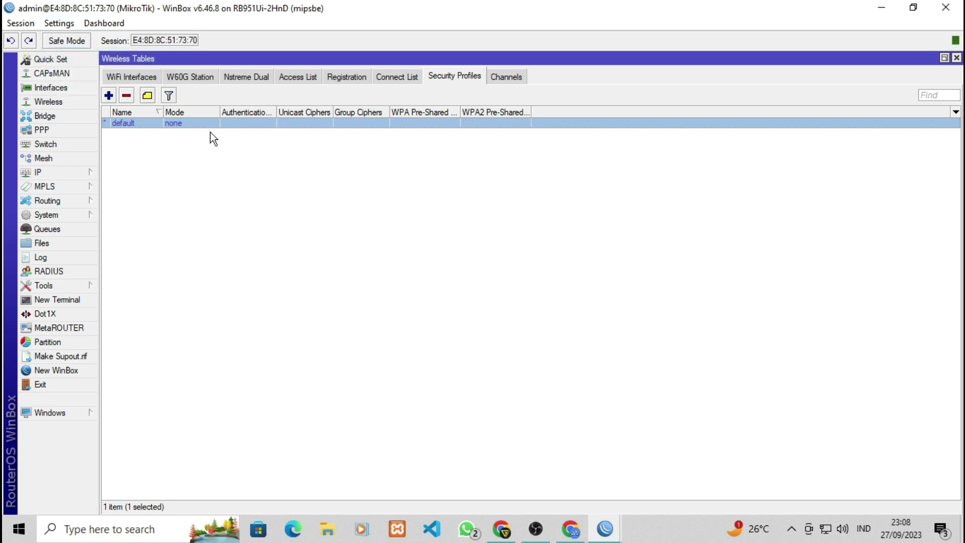
# Set the default security profile to dynamic keys with WPA/WPA2 PSK and EAP enabled.
pyautogui.doubleClick(227, 122)
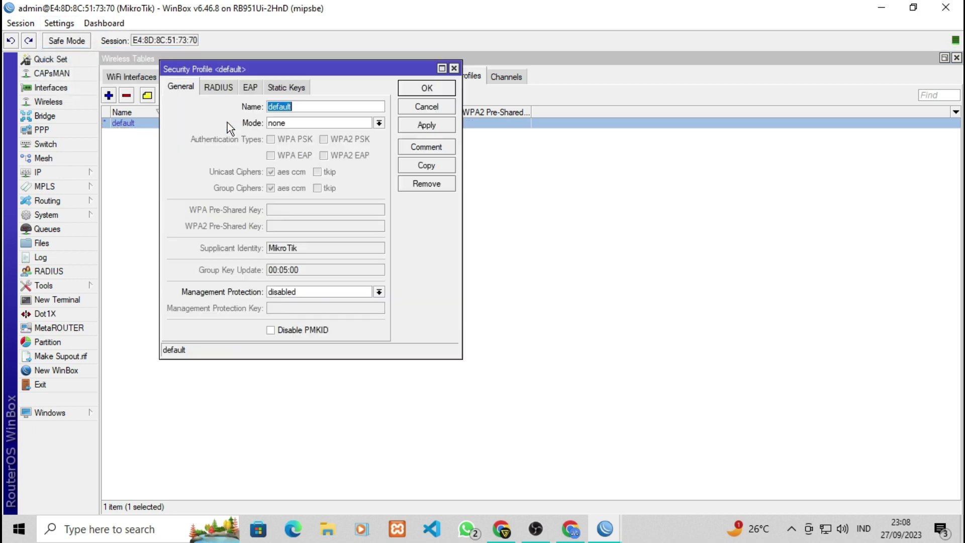
pyautogui.click(273, 122)
pyautogui.click(290, 131)
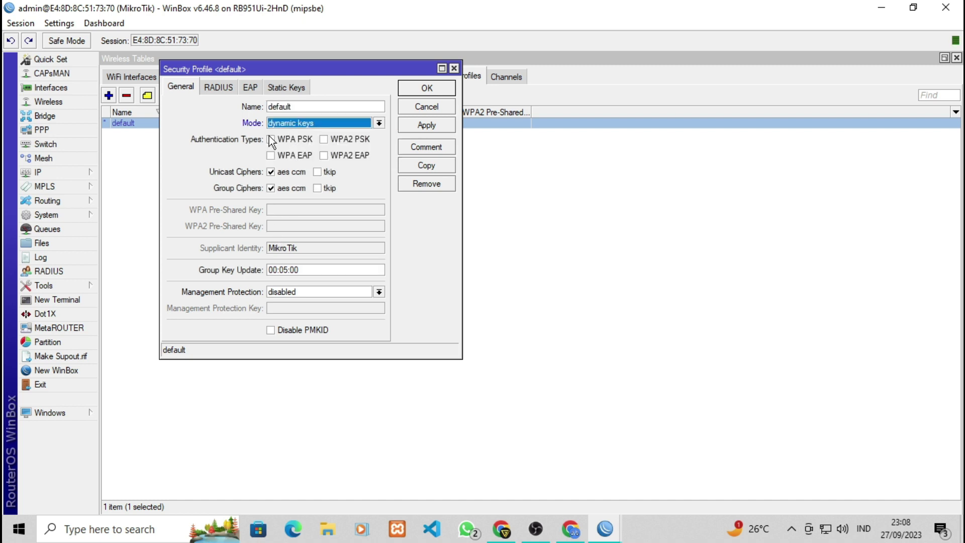
pyautogui.click(270, 138)
pyautogui.click(276, 155)
pyautogui.click(330, 139)
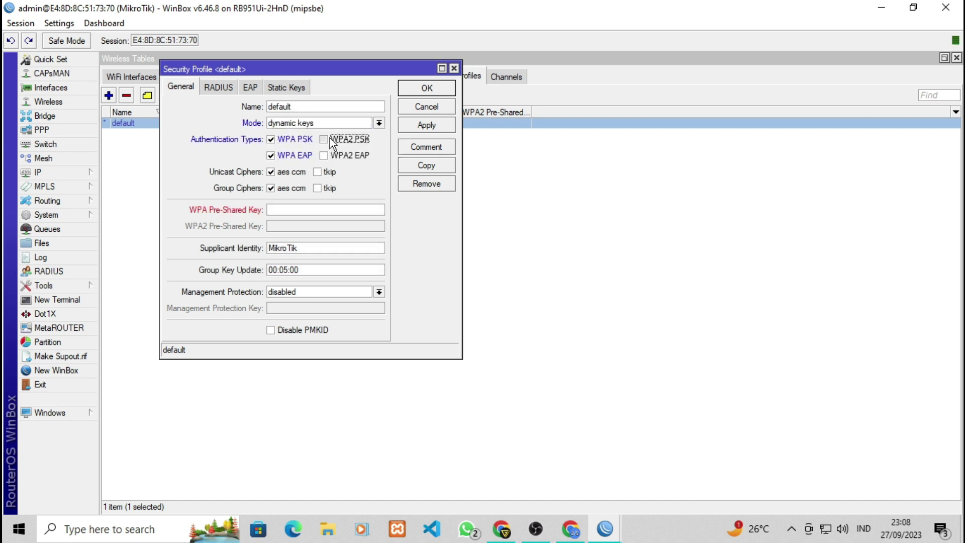
pyautogui.click(326, 154)
# Enter the WPA and WPA2 pre-shared Wi-Fi passwords, then apply and save the profile.
pyautogui.click(290, 209)
pyautogui.click(296, 226)
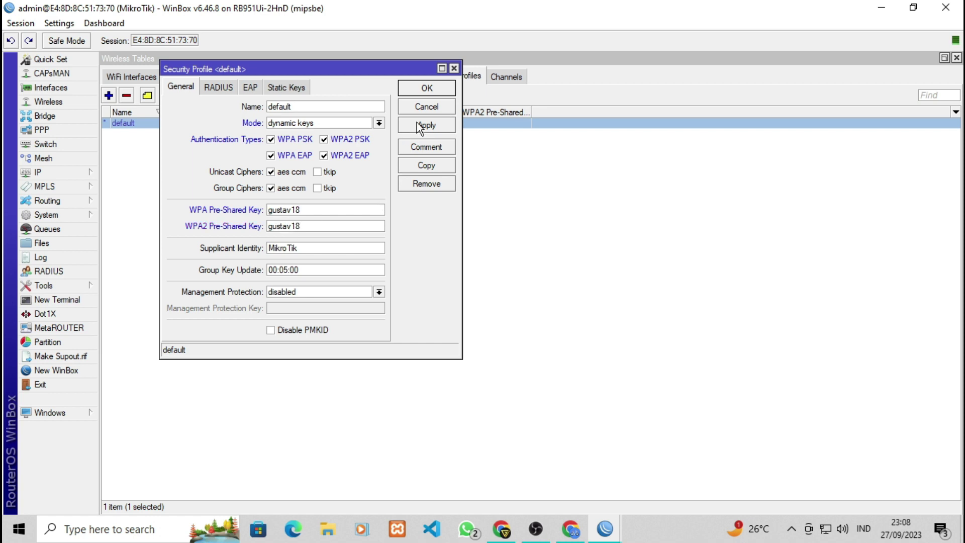
pyautogui.click(442, 126)
pyautogui.click(427, 88)
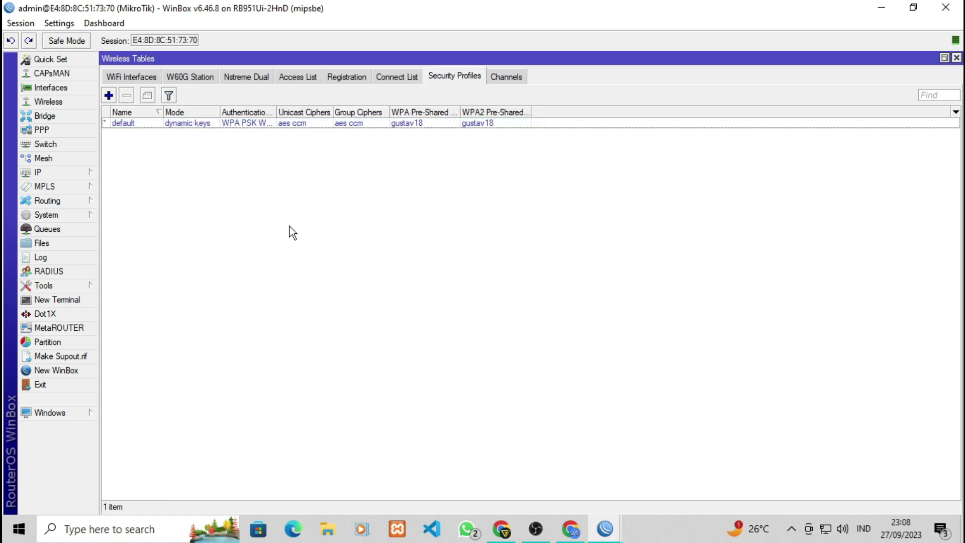
# Reopen wlan1's settings from the WiFi interfaces list and close them unchanged.
pyautogui.click(138, 79)
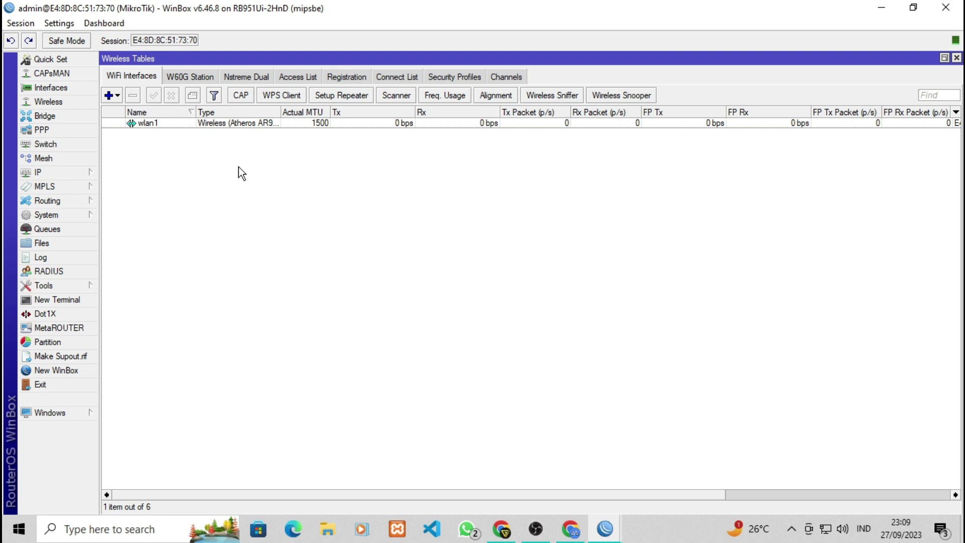
pyautogui.doubleClick(281, 125)
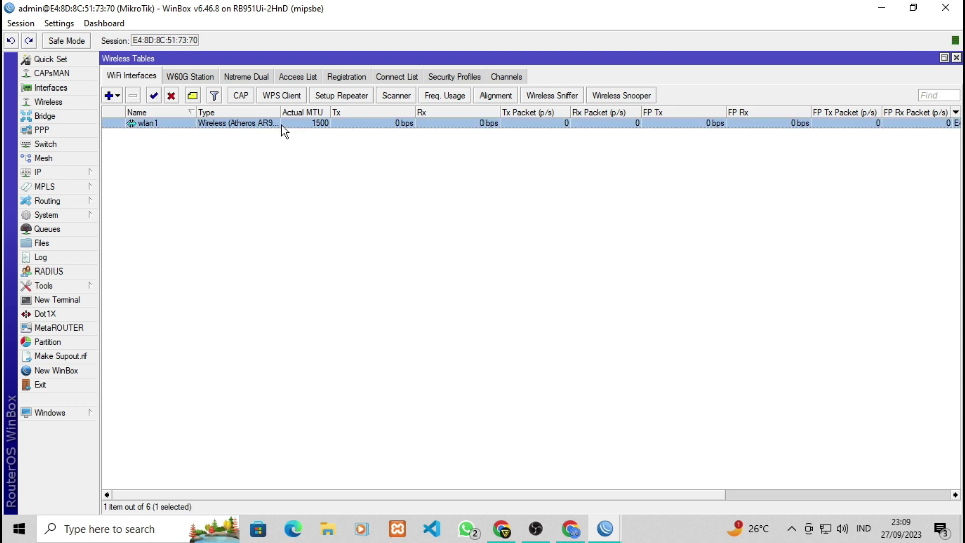
pyautogui.click(624, 213)
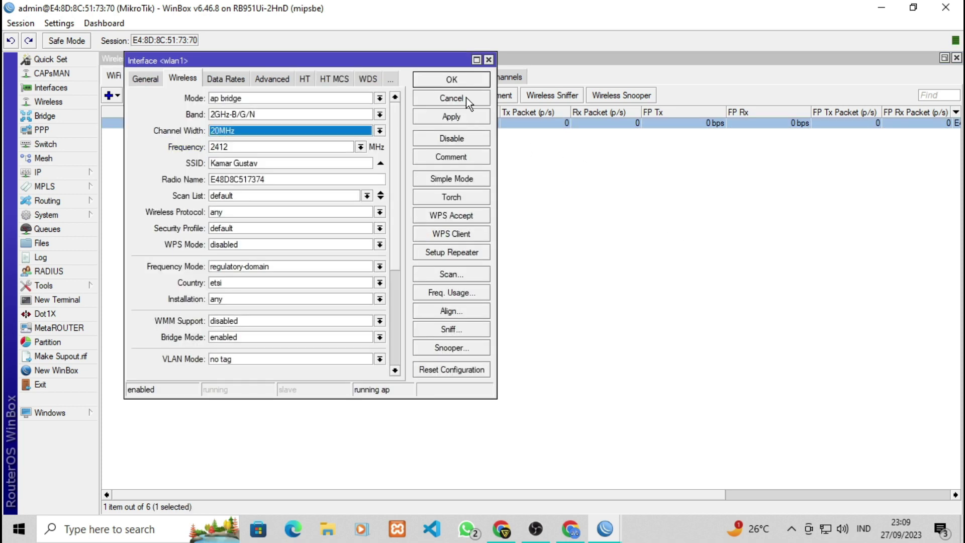
pyautogui.click(451, 98)
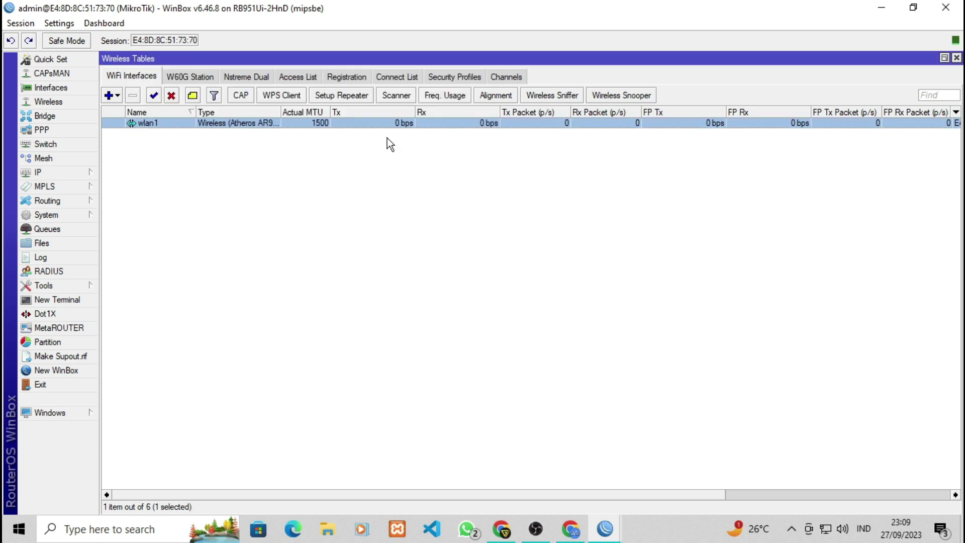
# Review the IP address list, including 192.168.2.1/24 on wlan1, then show the DHCP Server list.
pyautogui.click(76, 87)
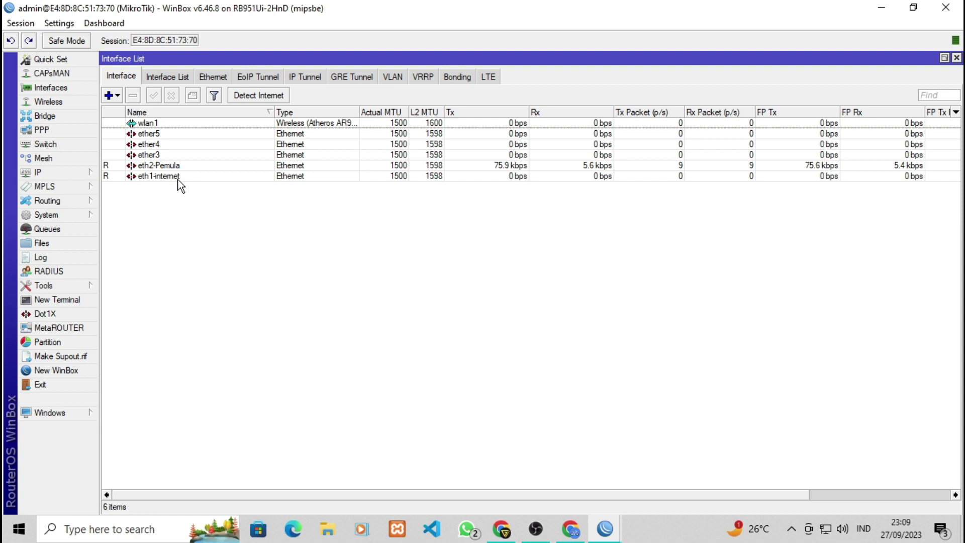
pyautogui.click(73, 174)
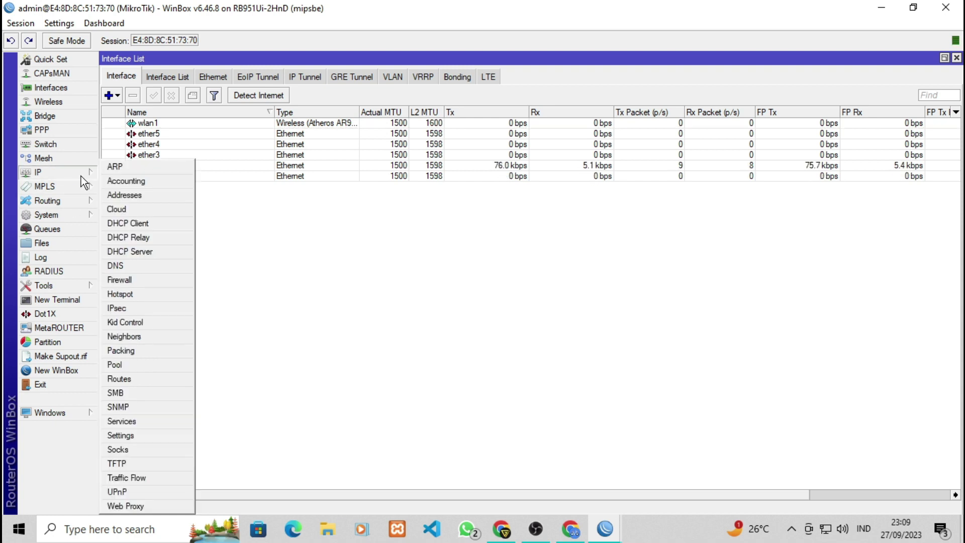
pyautogui.click(130, 197)
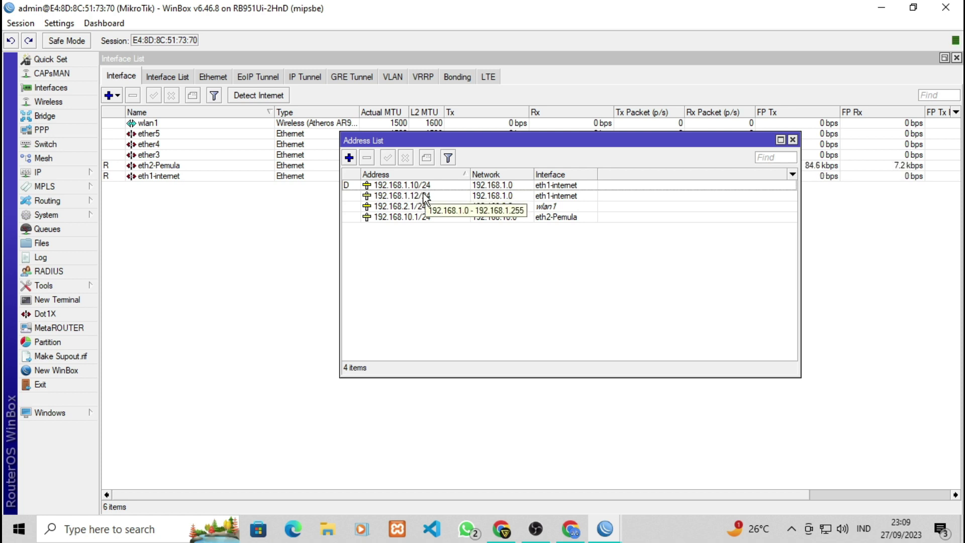
pyautogui.click(439, 206)
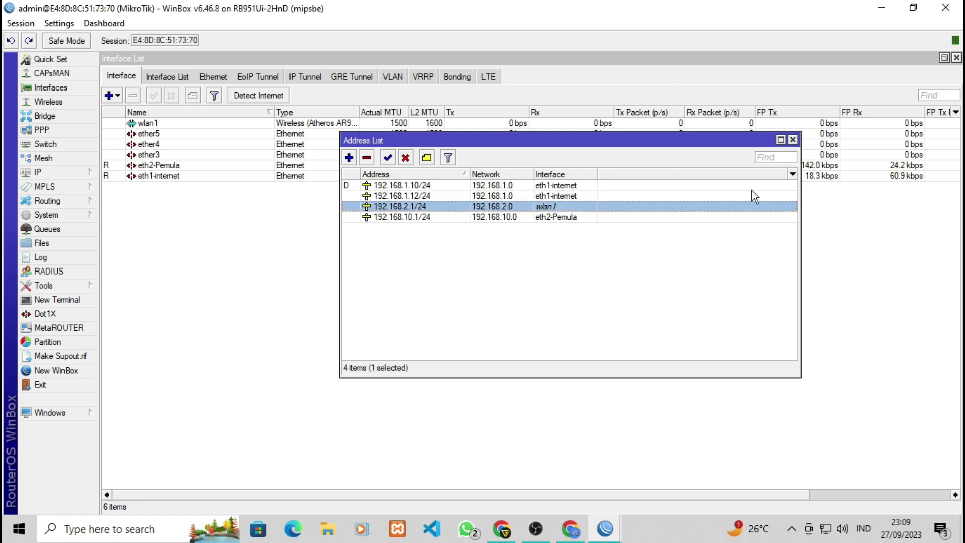
pyautogui.click(792, 141)
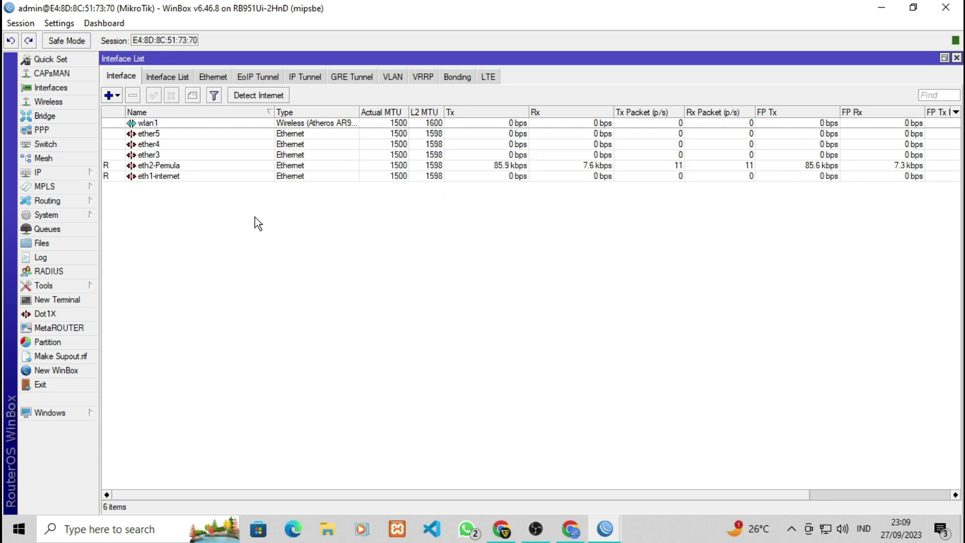
pyautogui.click(57, 170)
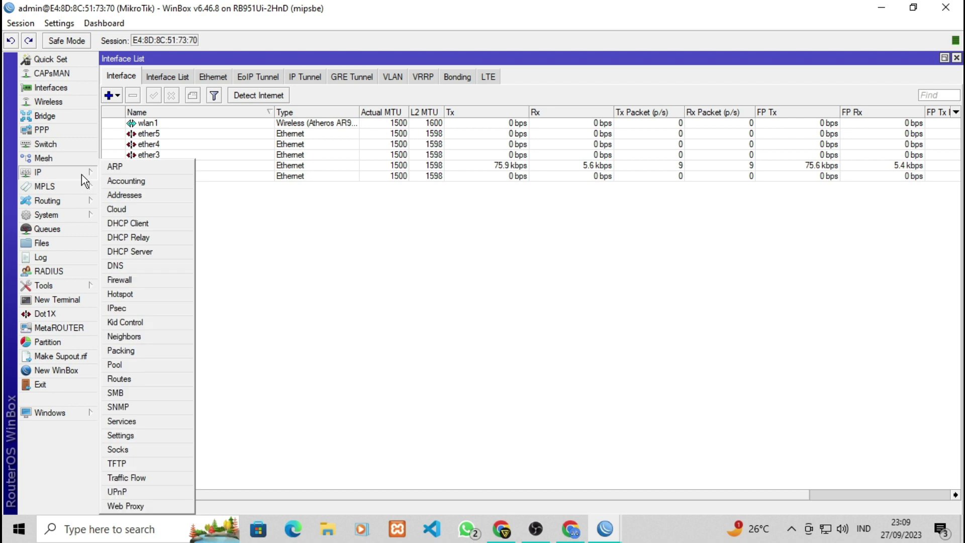
pyautogui.click(132, 251)
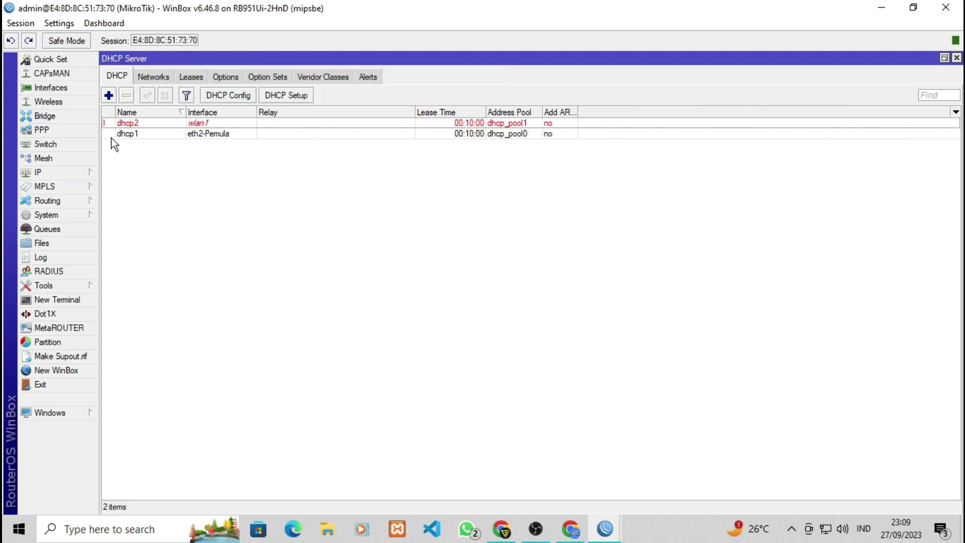
# Inspect dhcp2 on wlan1, then check the srcnat masquerade rule on the Firewall NAT tab.
pyautogui.click(203, 120)
pyautogui.click(195, 149)
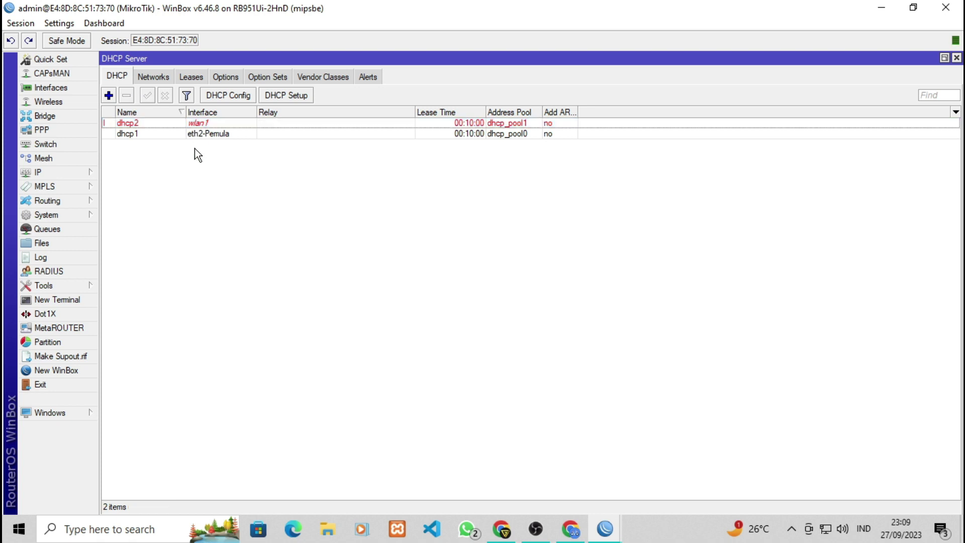
pyautogui.click(88, 172)
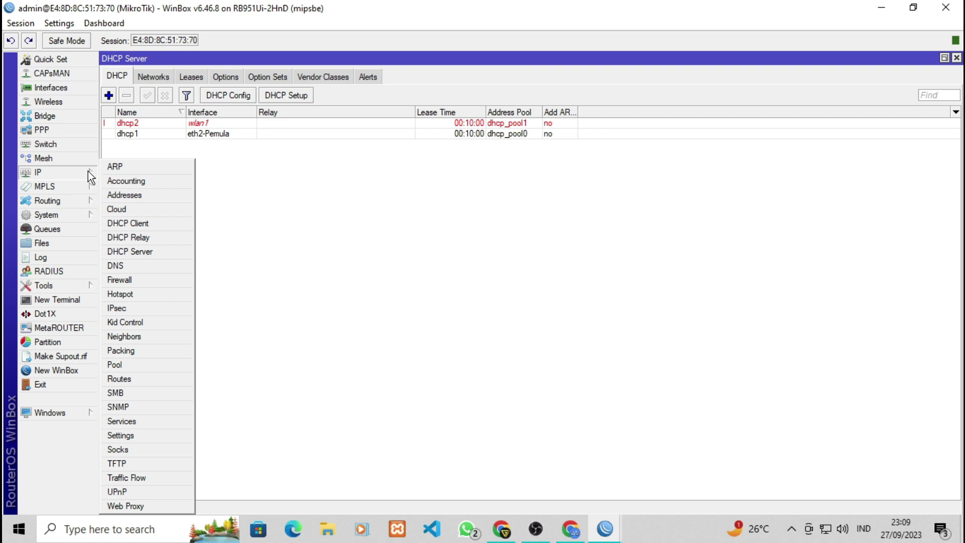
pyautogui.click(127, 280)
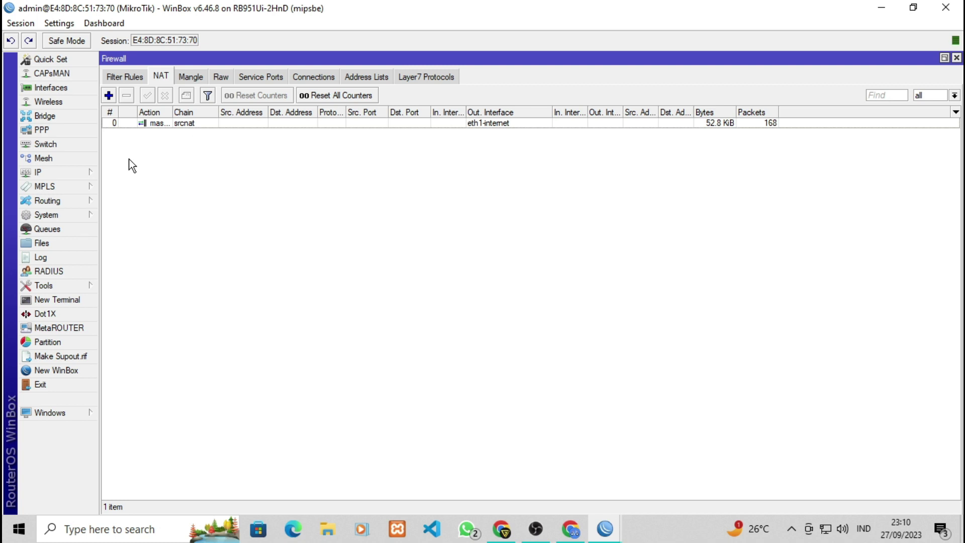
pyautogui.click(70, 171)
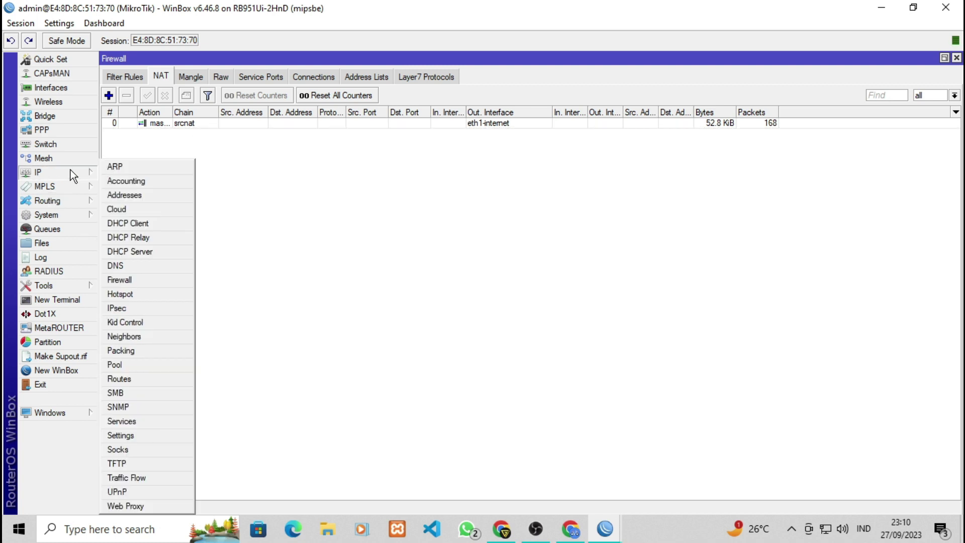
# Check the IP pools: dhcp_pool0 at 192.168.10.2-192.168.10.254 and dhcp_pool1 on 192.168.2.x.
pyautogui.click(125, 365)
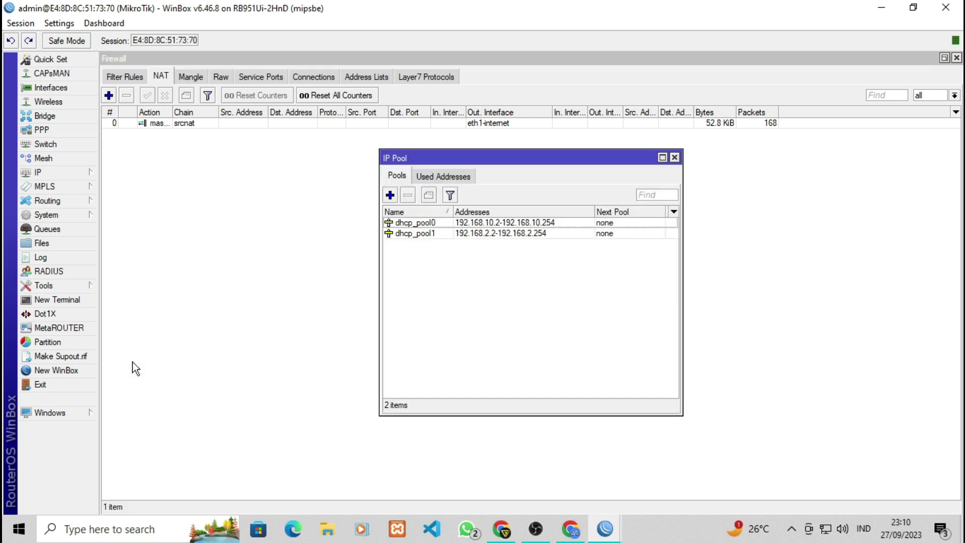
pyautogui.click(480, 234)
pyautogui.click(484, 224)
pyautogui.click(478, 241)
pyautogui.click(487, 227)
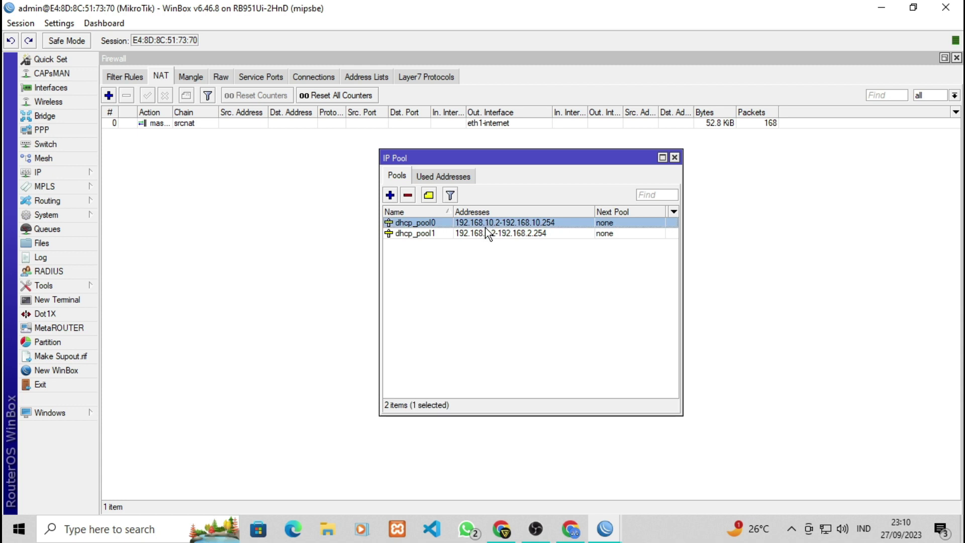
pyautogui.click(523, 235)
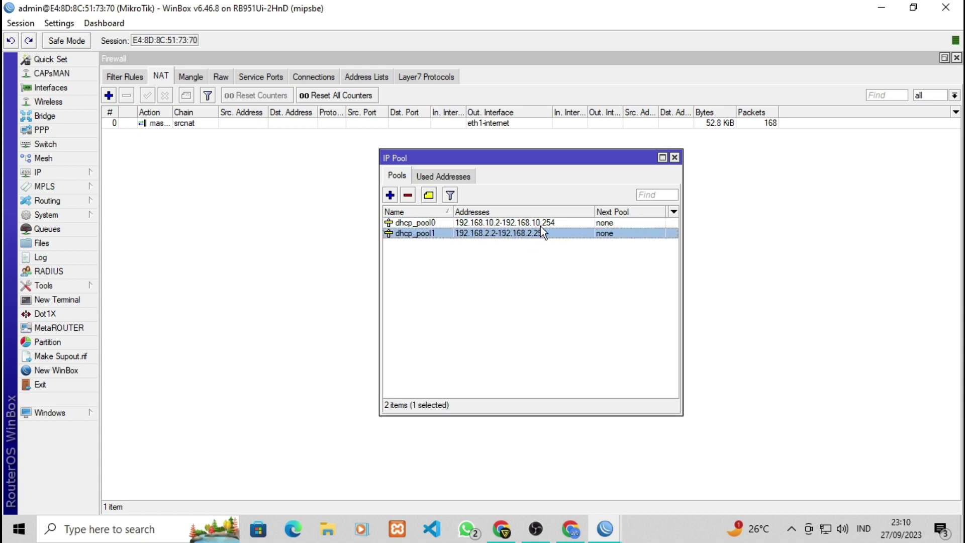
pyautogui.click(675, 157)
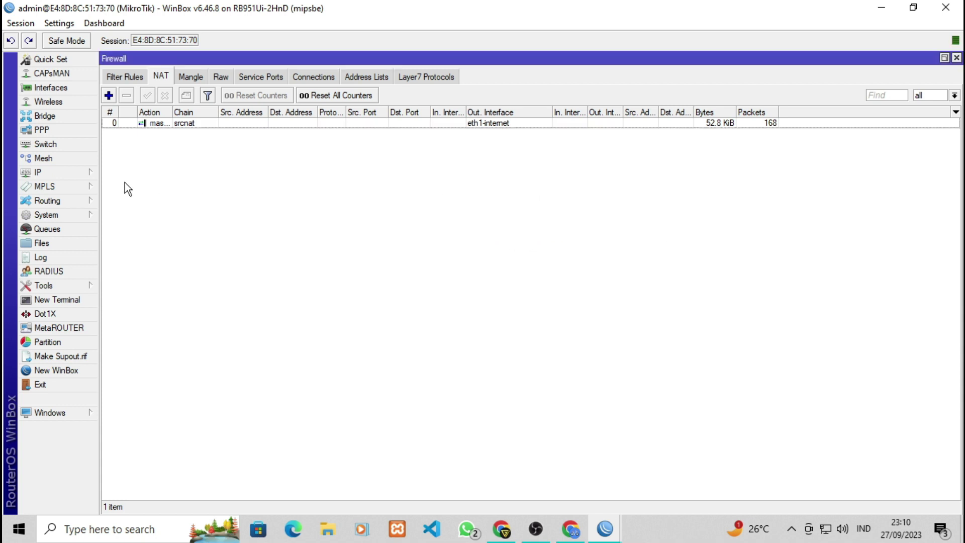
# View the route list with the default route via 192.168.1.1, then restore and re-maximize WinBox.
pyautogui.click(85, 173)
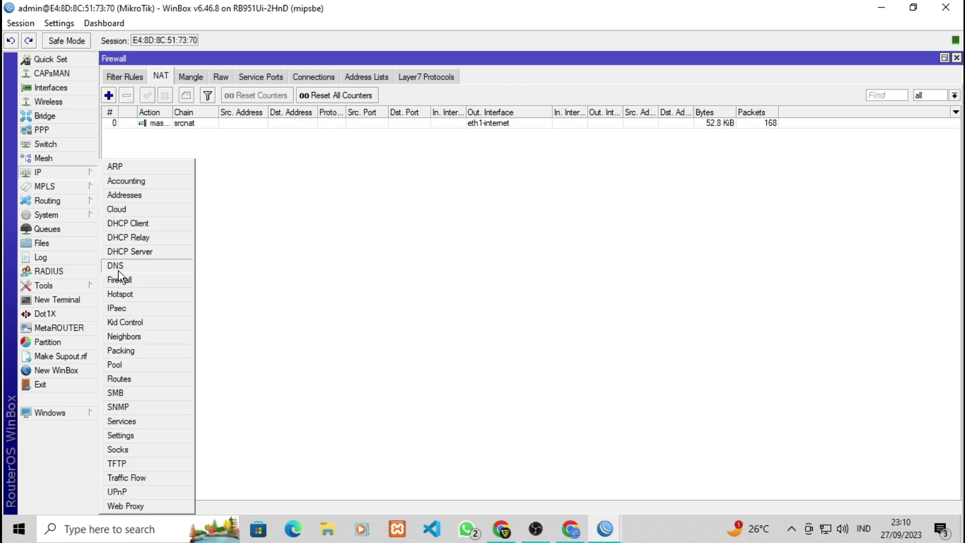
pyautogui.click(138, 375)
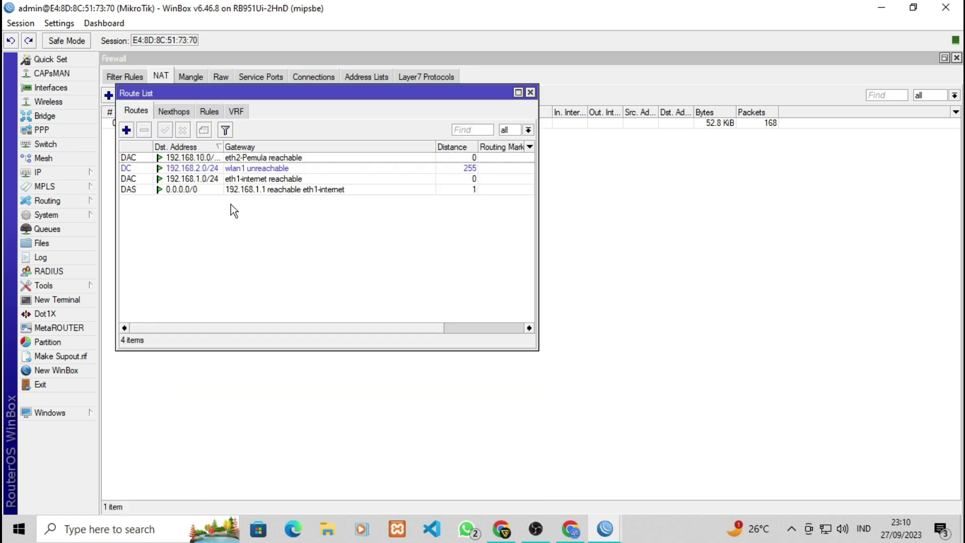
pyautogui.click(530, 93)
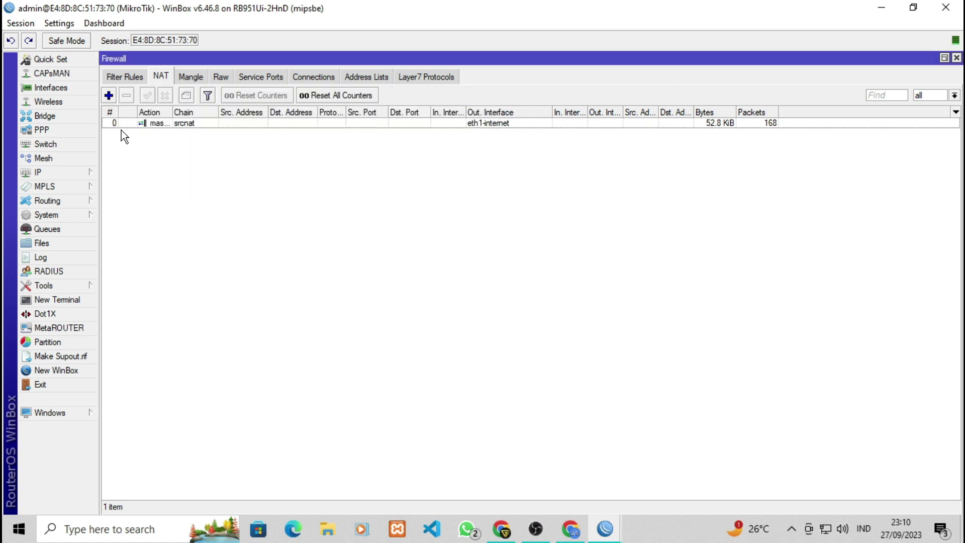
pyautogui.doubleClick(130, 9)
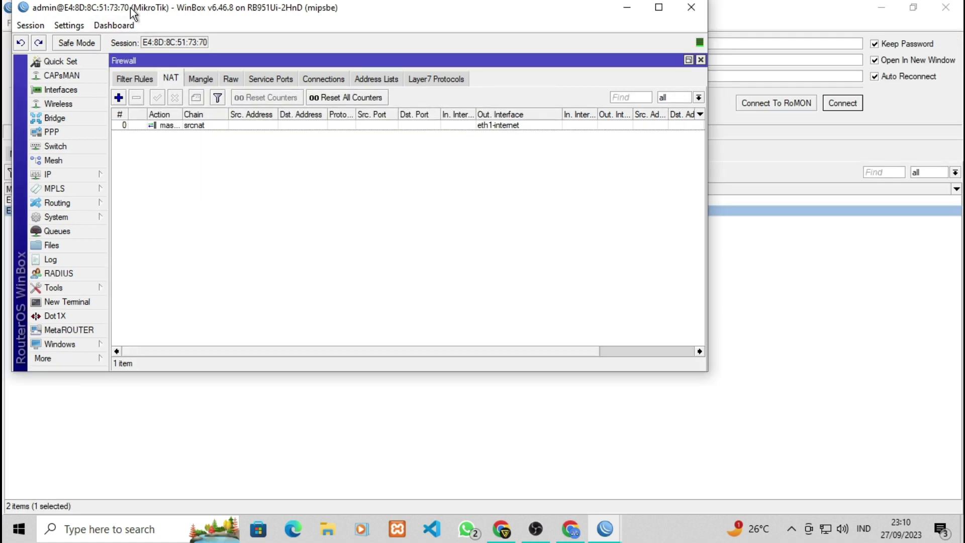
pyautogui.click(658, 7)
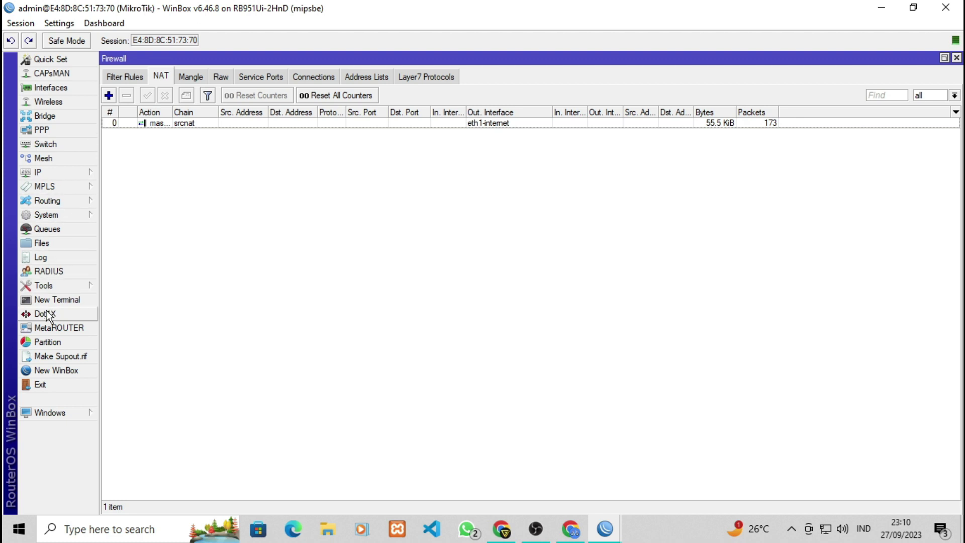
# In System > Identity, replace MikroTik with the owner's name and apply it.
pyautogui.click(61, 215)
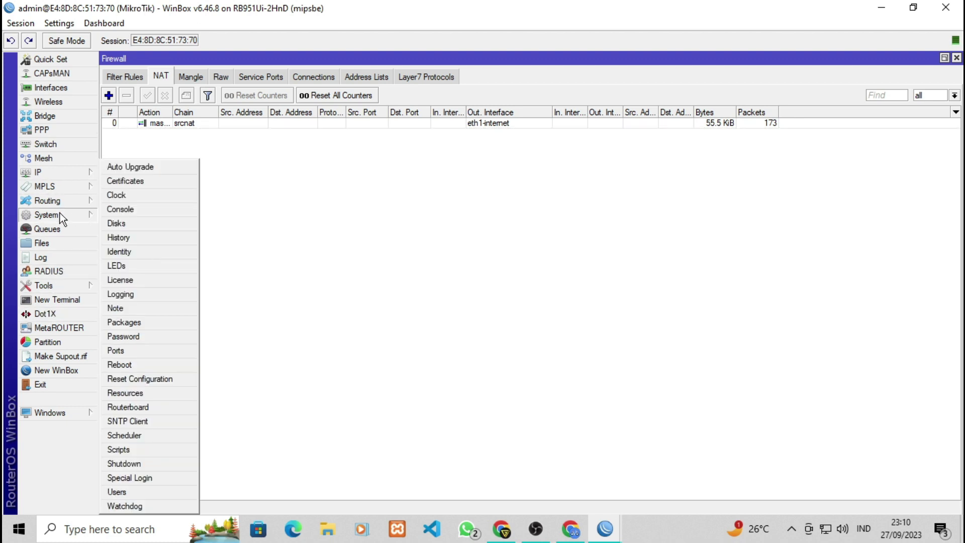
pyautogui.click(119, 250)
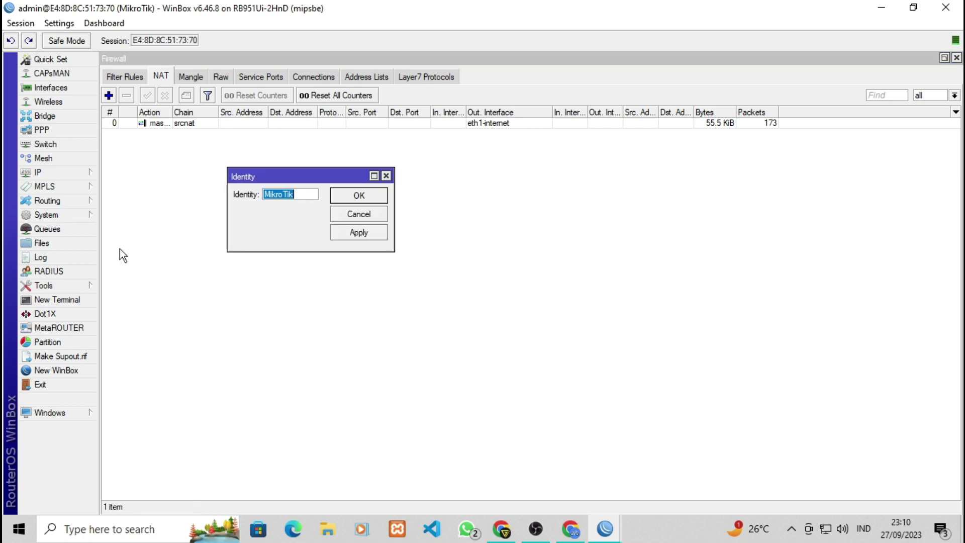
pyautogui.press('BackSpace')
pyautogui.write('GUts')
pyautogui.press('BackSpace')
pyautogui.press('BackSpace')
pyautogui.press('BackSpace')
pyautogui.press('BackSpace')
pyautogui.write('Gustav')
pyautogui.click(358, 233)
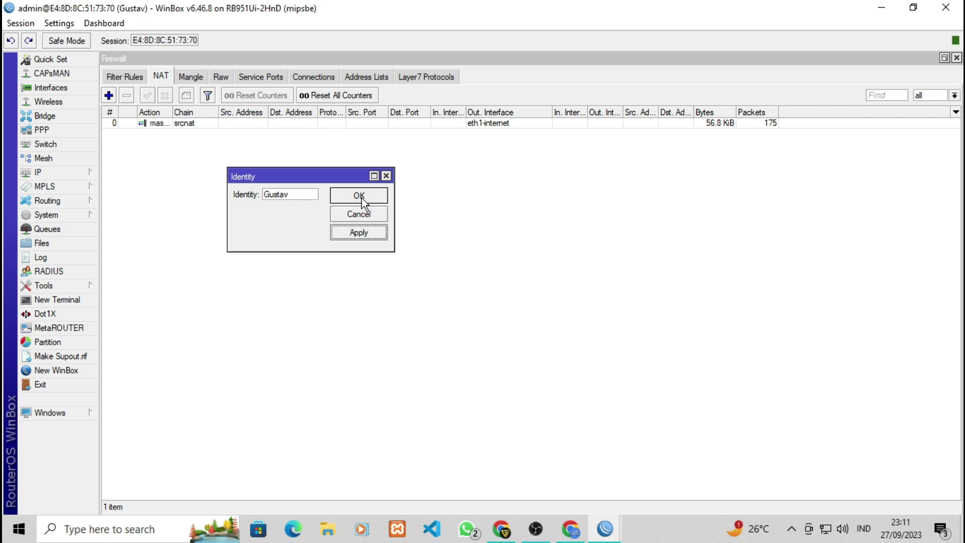
pyautogui.click(361, 197)
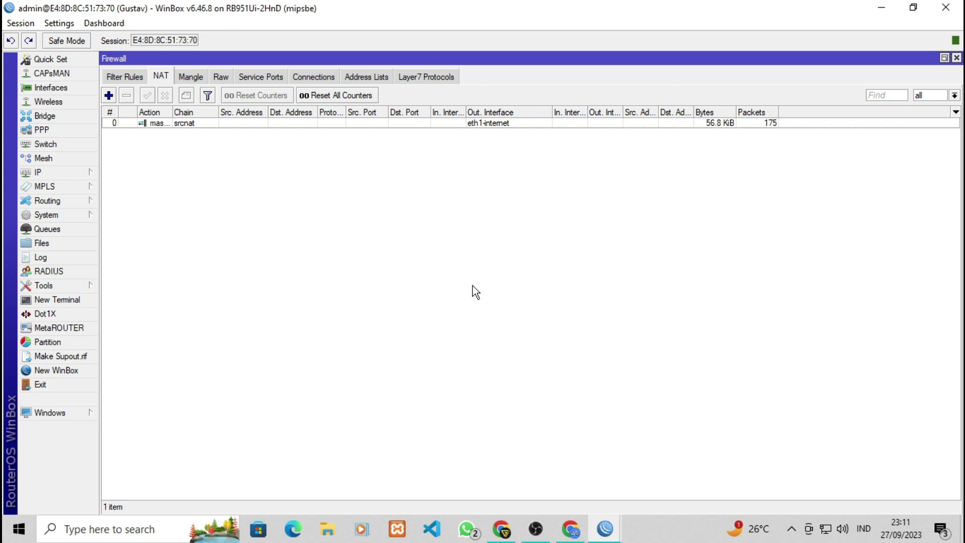
pyautogui.press('super+r')
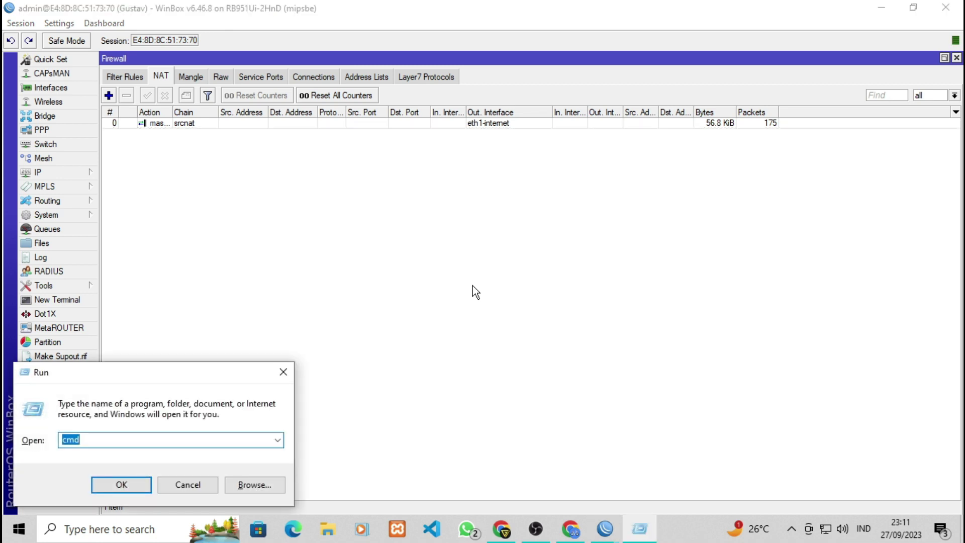
pyautogui.press('Return')
pyautogui.write('ping google.com')
pyautogui.press('Return')
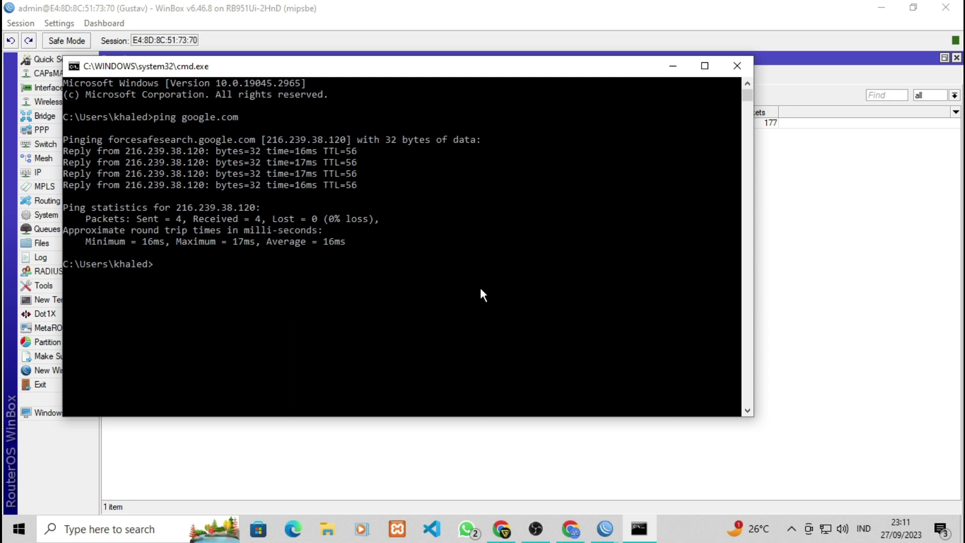
pyautogui.click(737, 65)
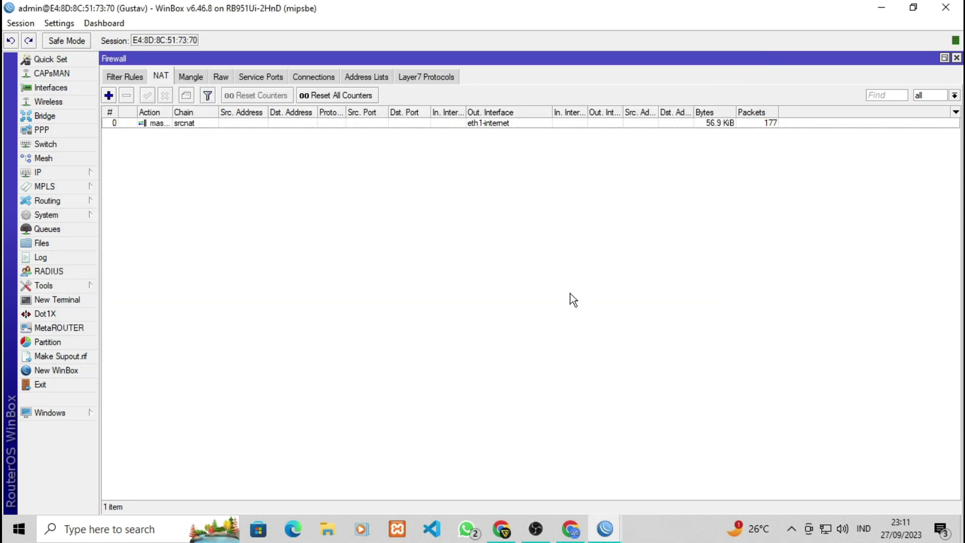
pyautogui.click(571, 529)
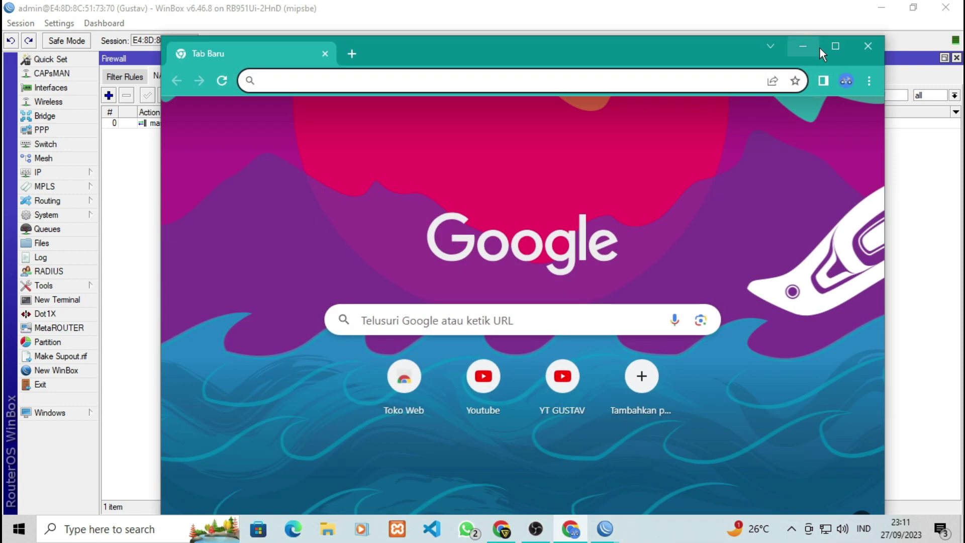
pyautogui.click(834, 47)
pyautogui.click(374, 283)
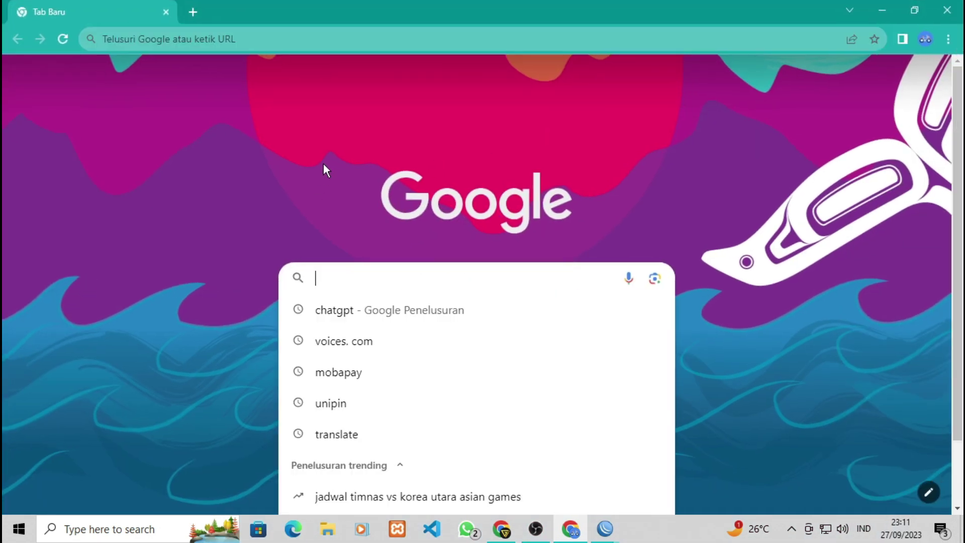
pyautogui.click(362, 315)
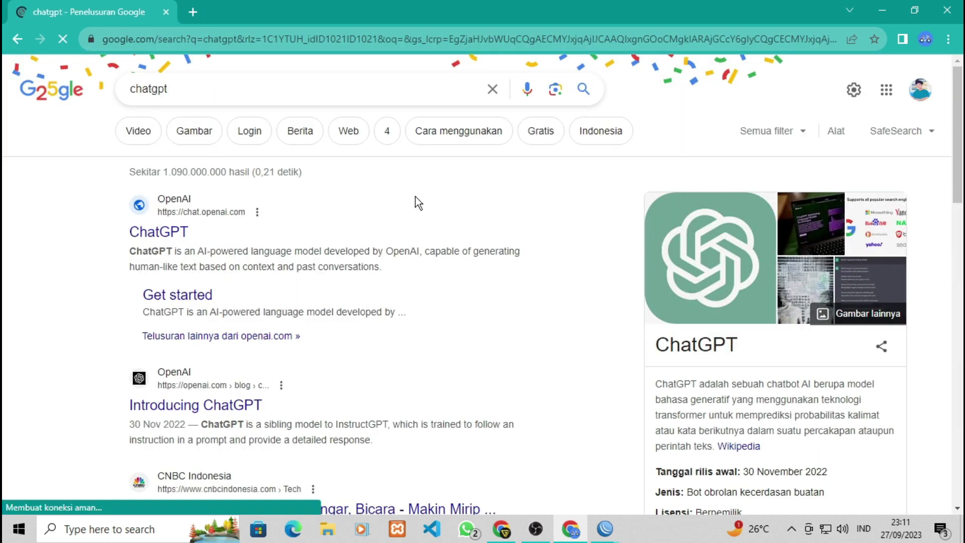
pyautogui.scroll(-3, 422, 205)
pyautogui.scroll(3, 417, 211)
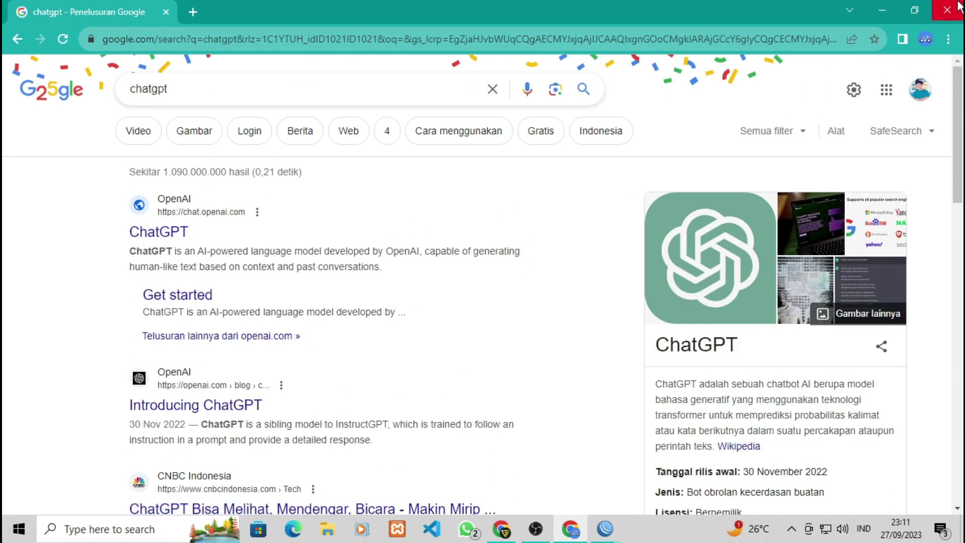
pyautogui.click(947, 10)
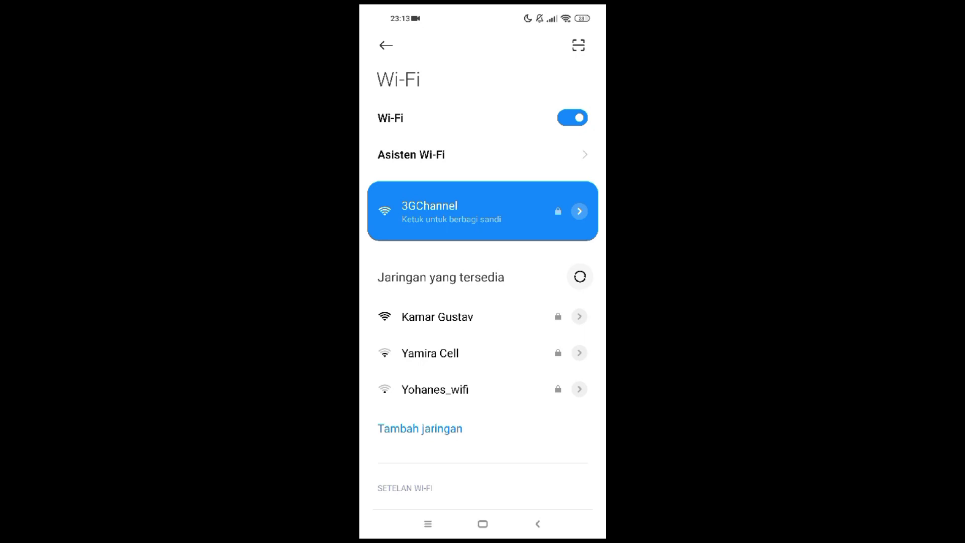
# Join the router's new secured wireless network by entering its Wi-Fi password, then launch YouTube.
pyautogui.click(437, 316)
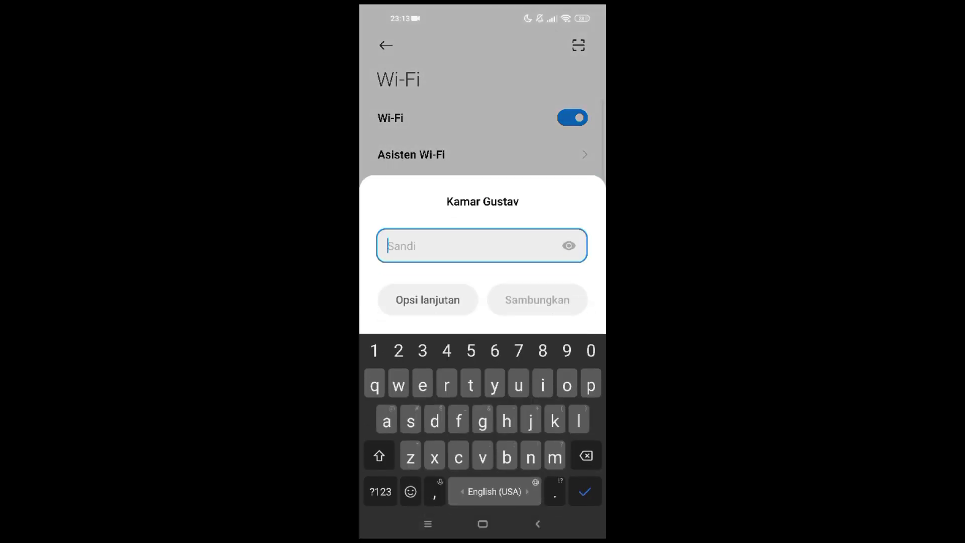
pyautogui.click(569, 245)
pyautogui.click(536, 300)
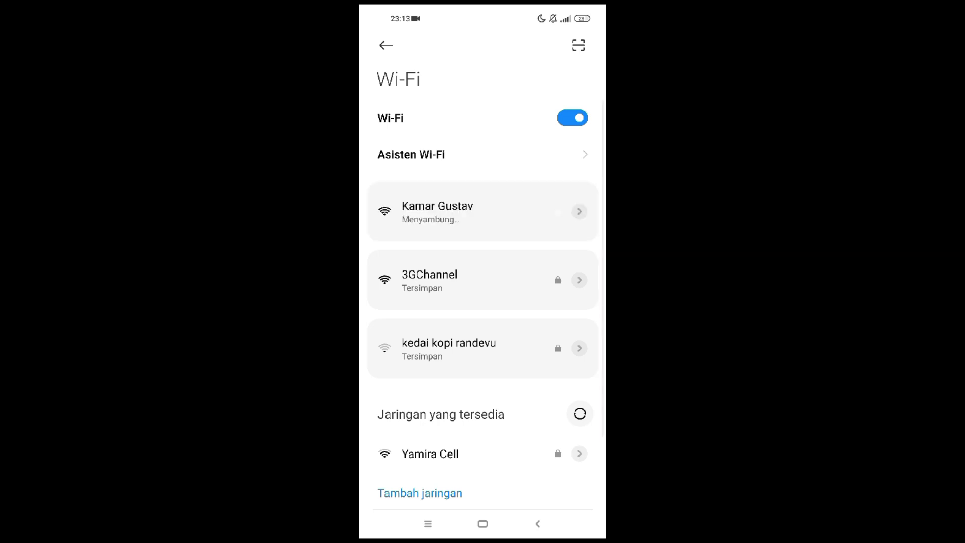
pyautogui.click(483, 524)
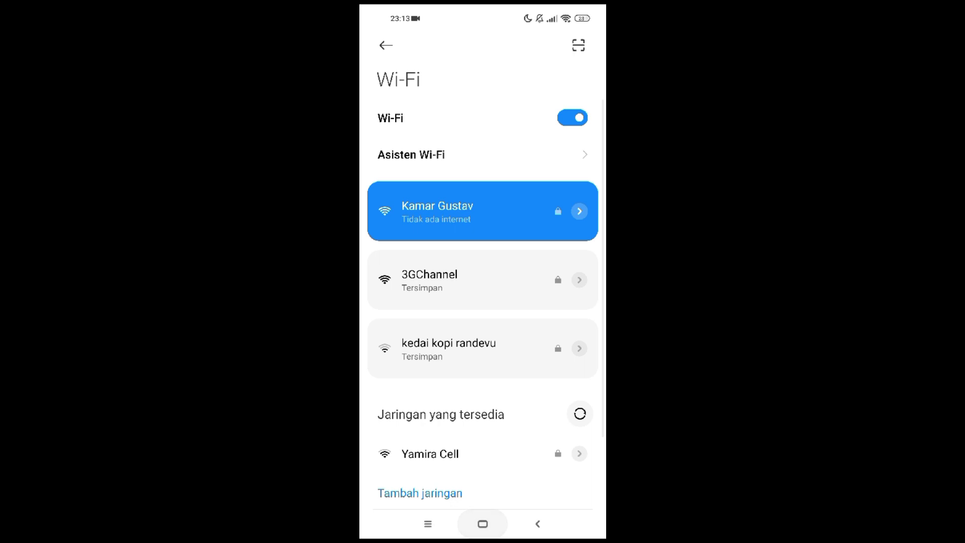
pyautogui.click(396, 332)
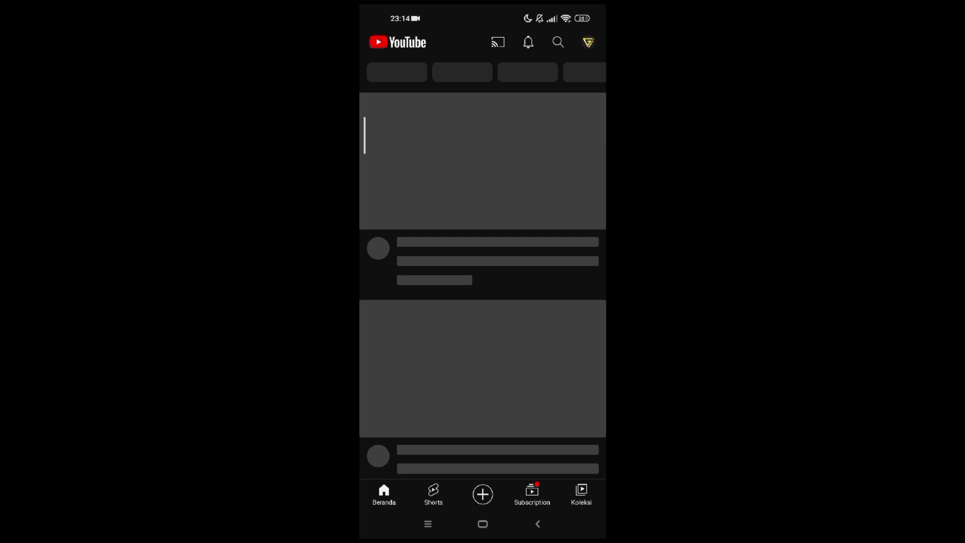
# Play the 'AURORA REVAMP - SKILL NYA BISA FREEZE TURRET' video from the YouTube home feed.
pyautogui.scroll(-3, 482, 282)
pyautogui.scroll(3, 483, 281)
pyautogui.scroll(-3, 482, 282)
pyautogui.scroll(-5, 483, 282)
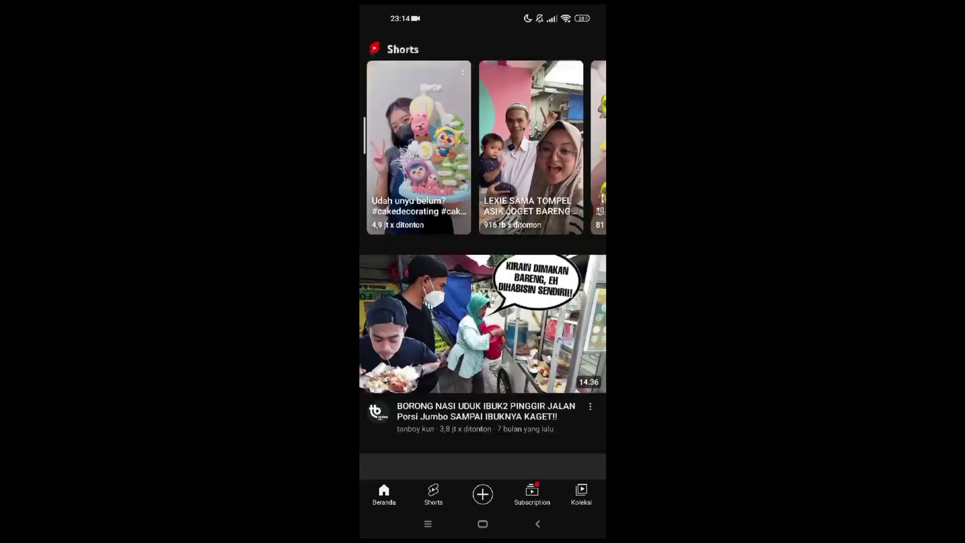
pyautogui.click(482, 384)
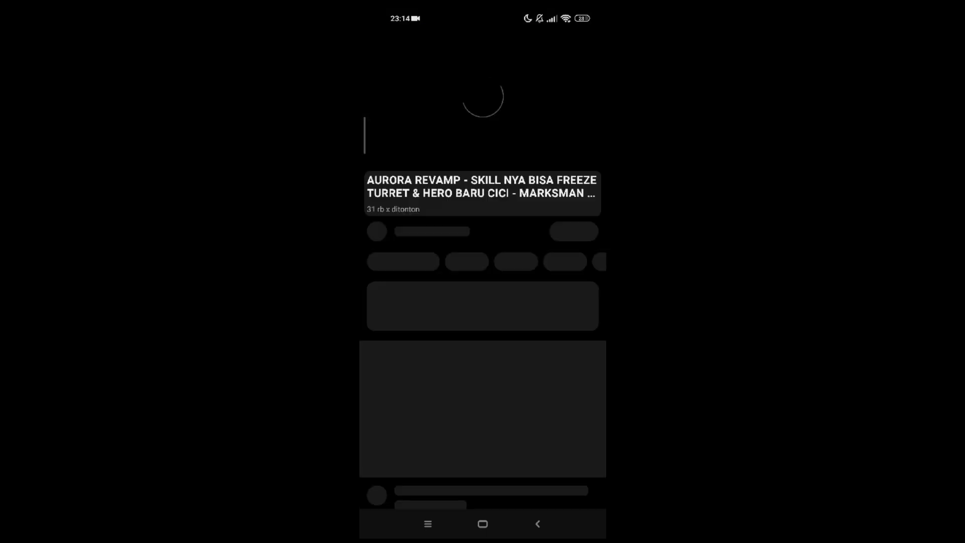